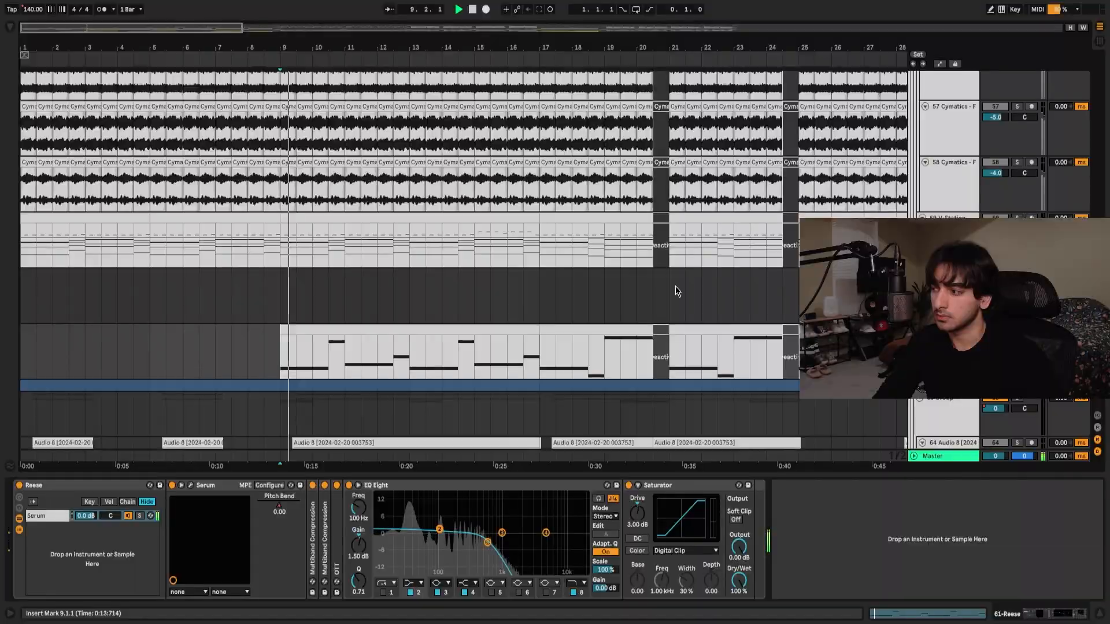
Solo the vocal group (track 63) and play it back from bar 9.
{"action": "scroll", "coordinate": [676, 288], "scroll_direction": "down", "scroll_amount": 1}
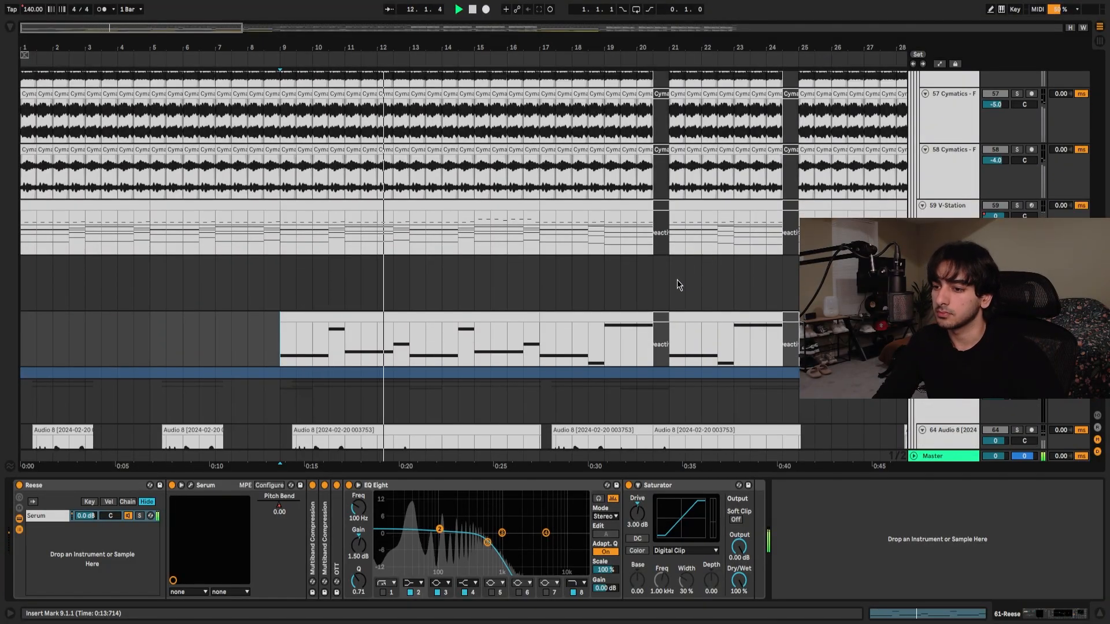
{"action": "left_click", "coordinate": [280, 289]}
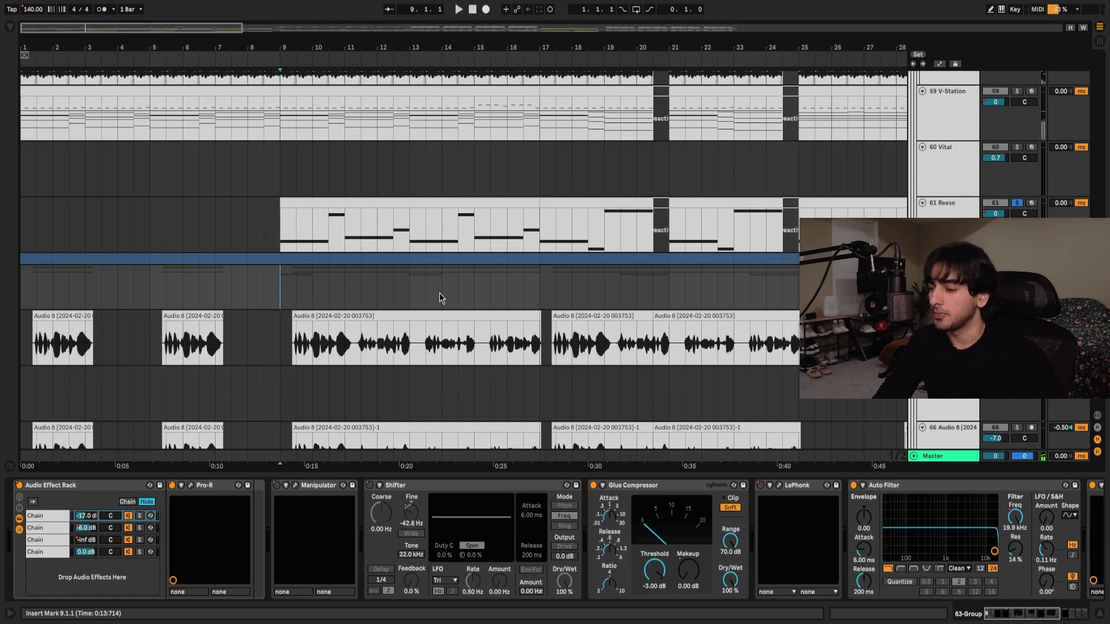
{"action": "scroll", "coordinate": [439, 293], "scroll_direction": "down", "scroll_amount": 2}
{"action": "left_click", "coordinate": [1016, 194]}
{"action": "scroll", "coordinate": [783, 245], "scroll_direction": "down", "scroll_amount": 1}
{"action": "scroll", "coordinate": [781, 245], "scroll_direction": "down", "scroll_amount": 1}
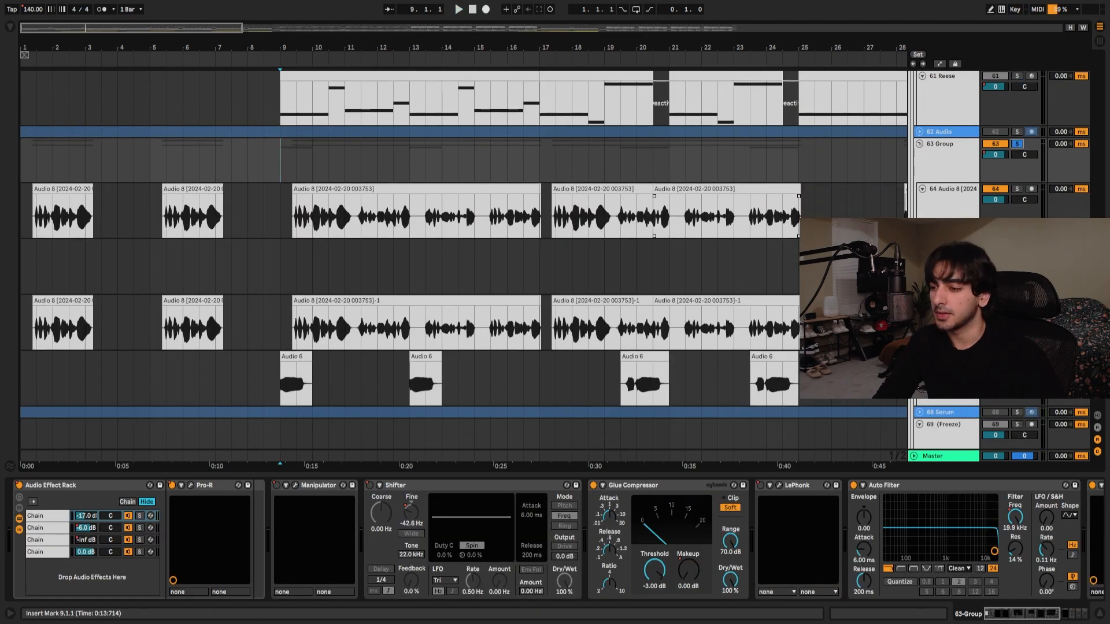
{"action": "key", "text": "space"}
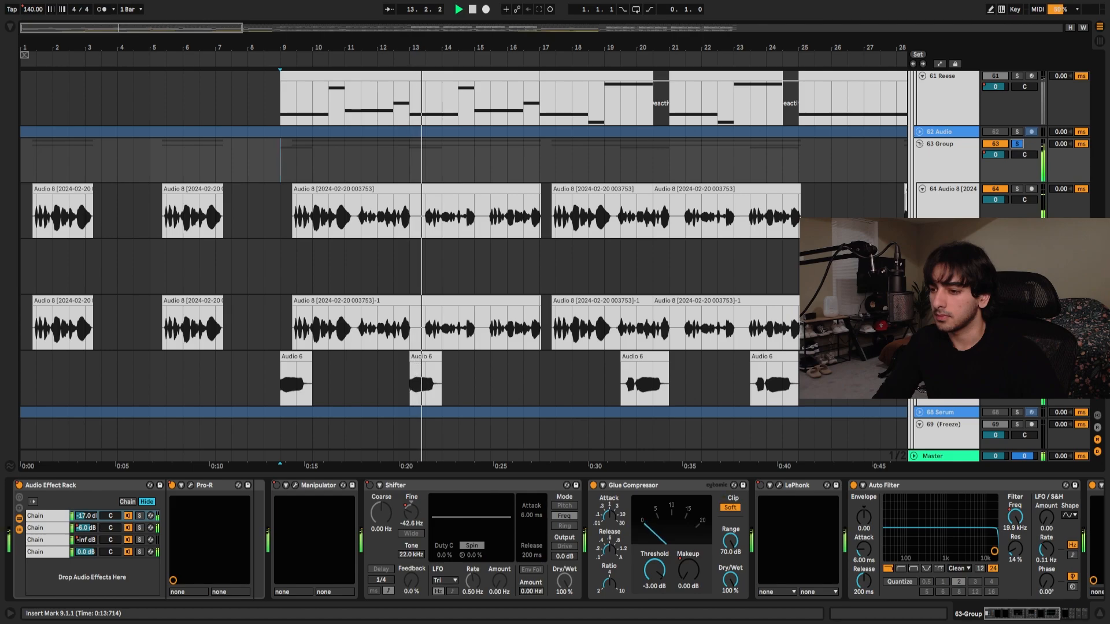
{"action": "key", "text": "space"}
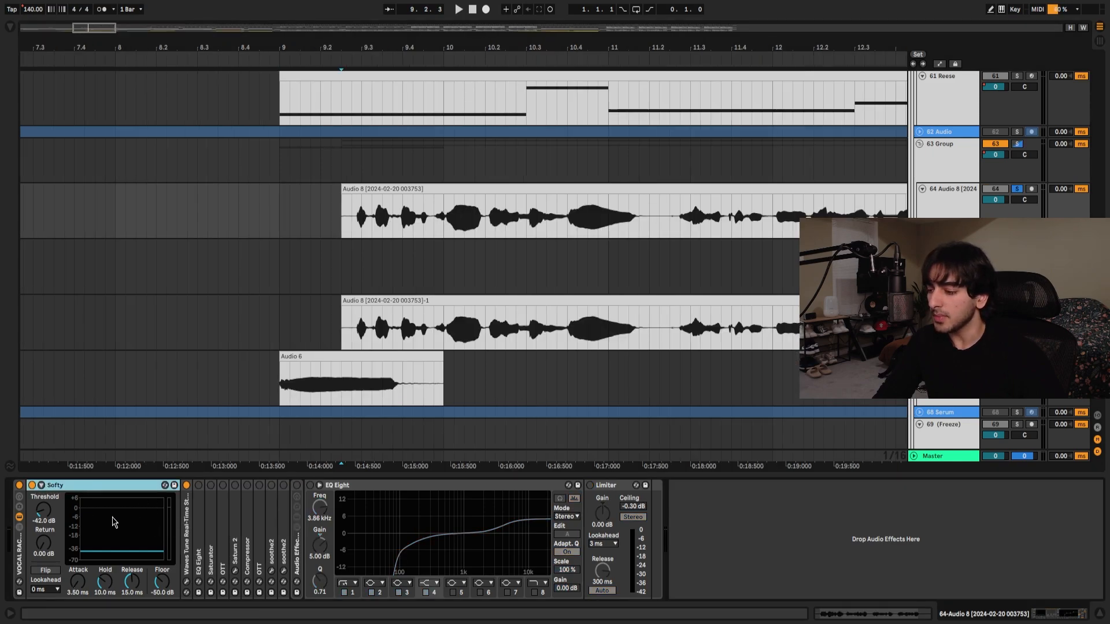
Collapse Softy and view the Waves Tune Real-Time device in the track 64 vocal chain.
{"action": "double_click", "coordinate": [63, 487]}
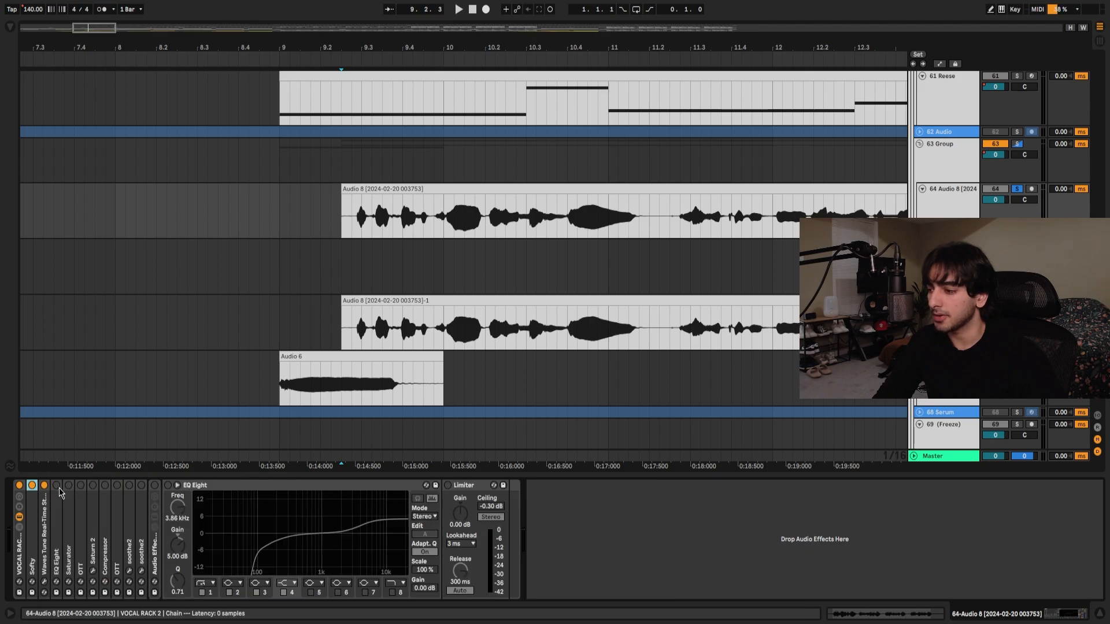
{"action": "double_click", "coordinate": [44, 523]}
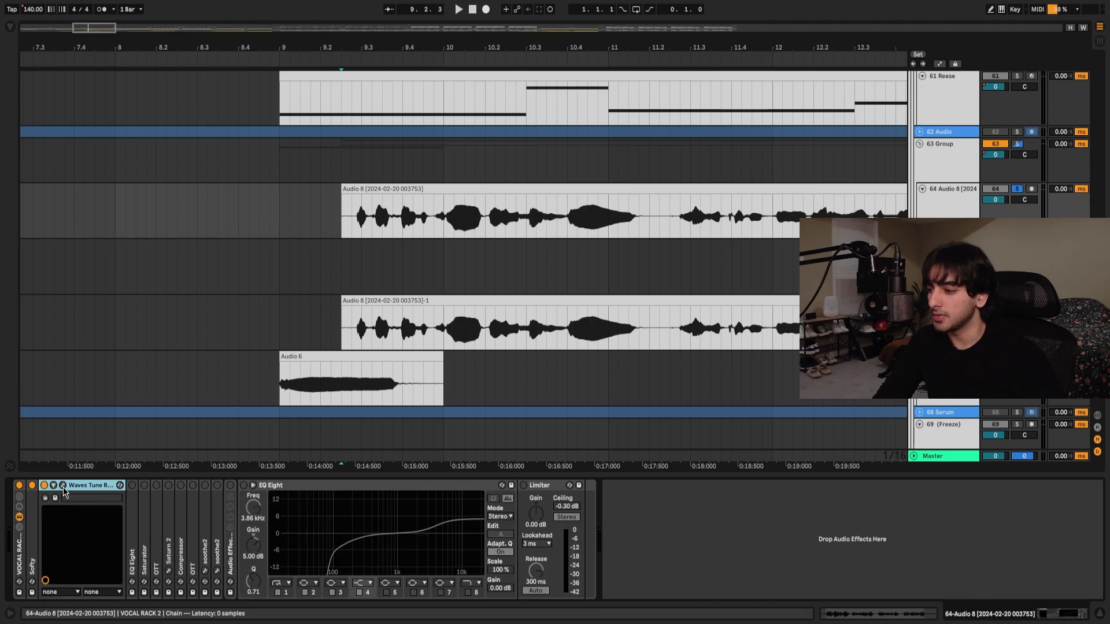
{"action": "left_click", "coordinate": [63, 486]}
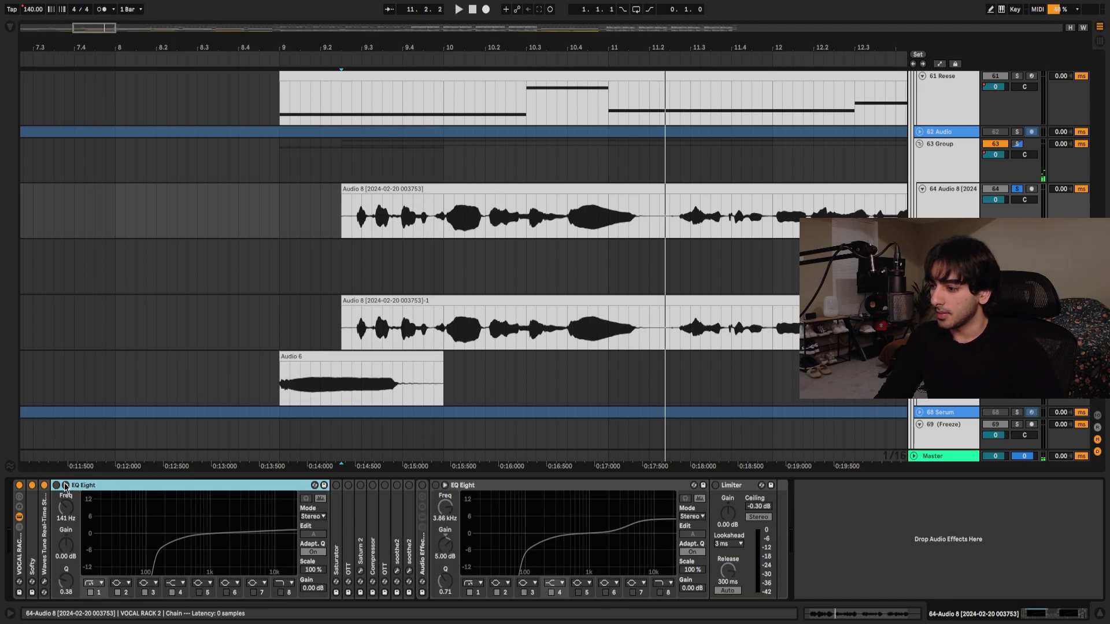
Switch on the first EQ Eight, the Saturator and the first OTT in the vocal chain, collapsing the devices already covered.
{"action": "left_click", "coordinate": [56, 485]}
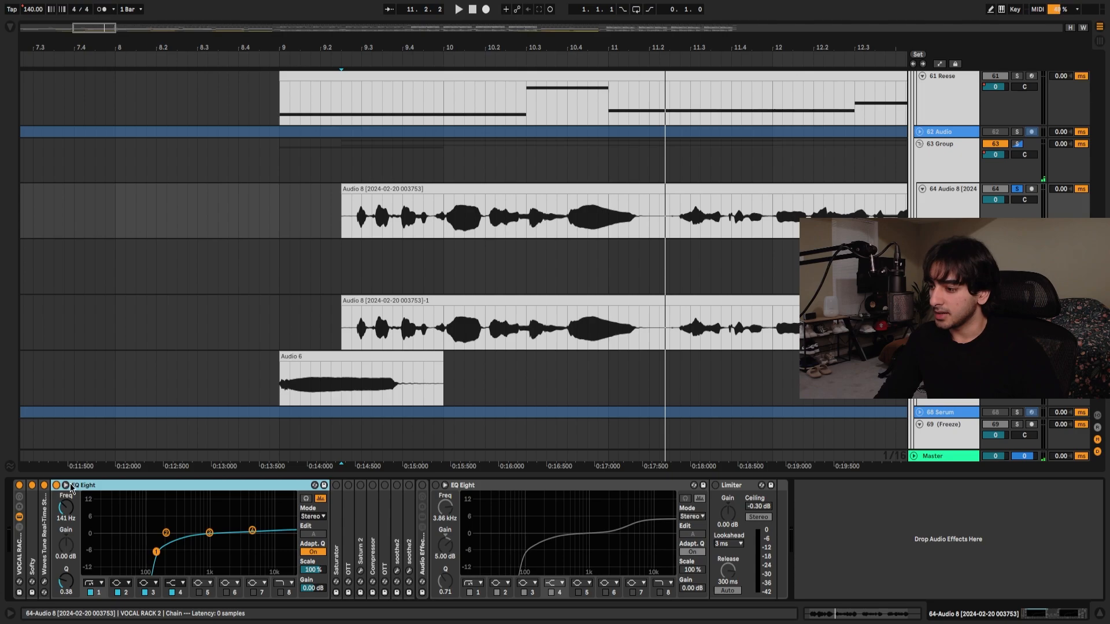
{"action": "double_click", "coordinate": [84, 488]}
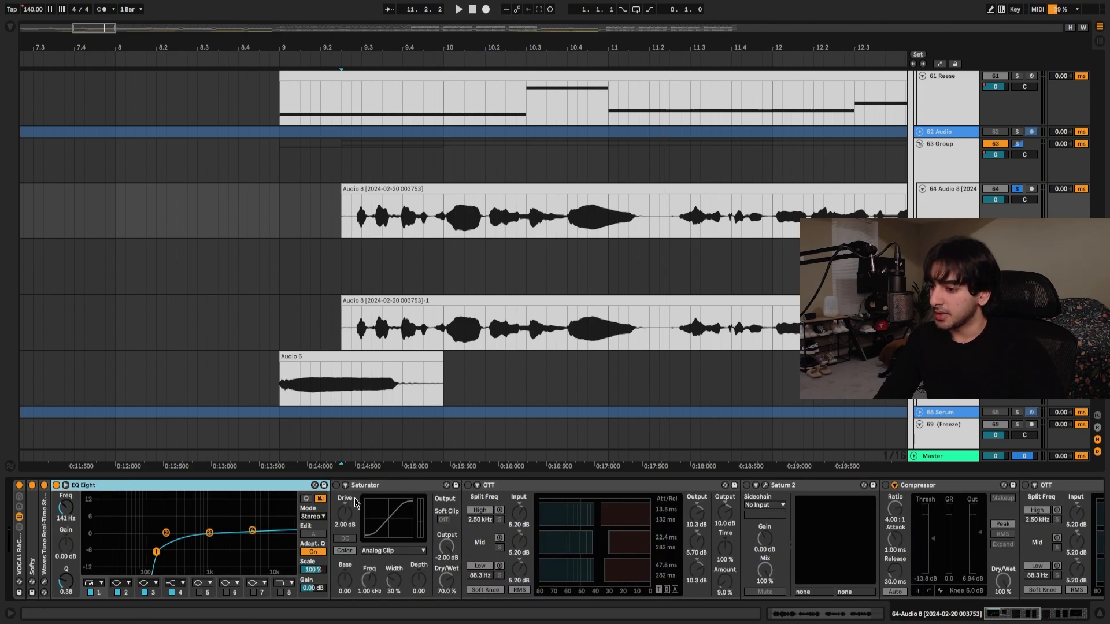
{"action": "left_click", "coordinate": [371, 490]}
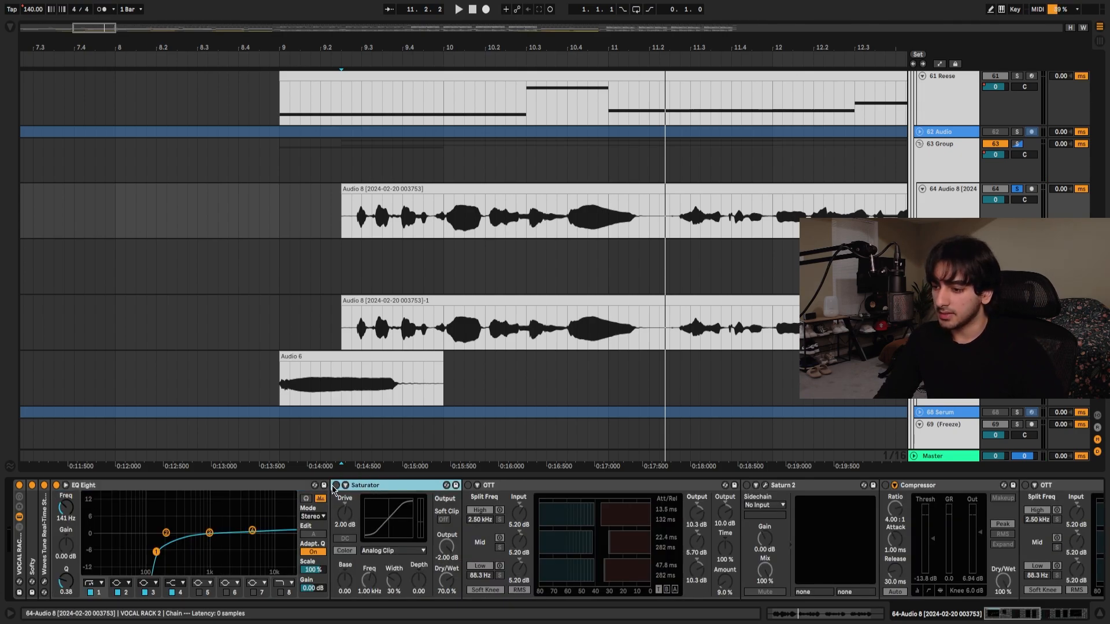
{"action": "left_click", "coordinate": [335, 487]}
{"action": "double_click", "coordinate": [220, 487]}
{"action": "double_click", "coordinate": [116, 487]}
{"action": "left_click", "coordinate": [82, 487]}
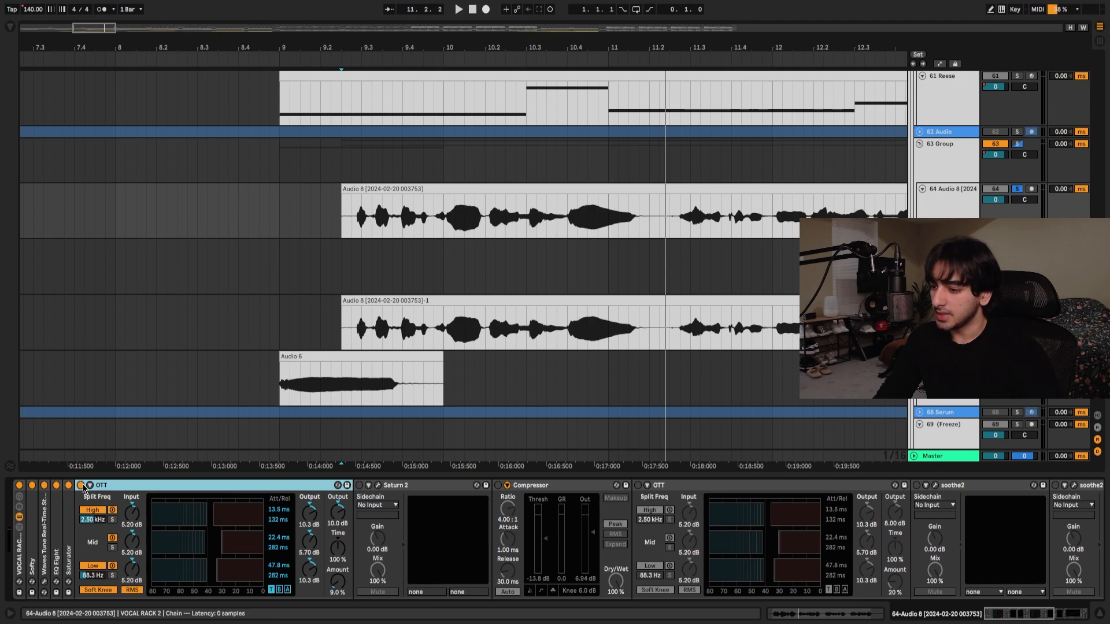
Check Saturn 2's settings, then switch on and collapse Saturn 2, the Compressor and the second OTT.
{"action": "double_click", "coordinate": [120, 484]}
{"action": "left_click", "coordinate": [112, 486]}
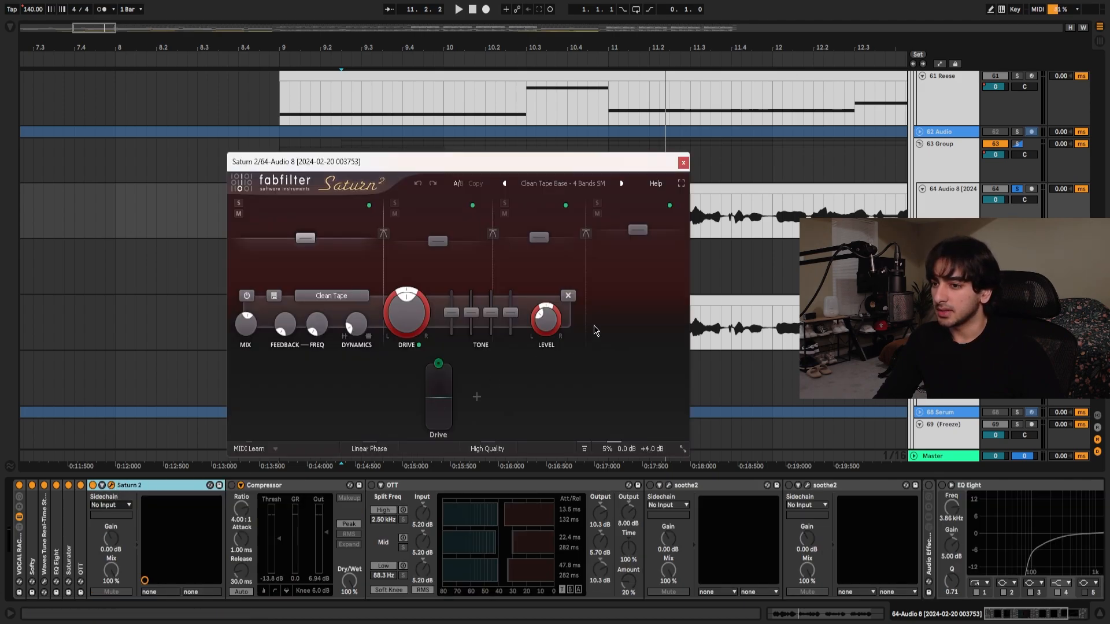
{"action": "left_click", "coordinate": [111, 486]}
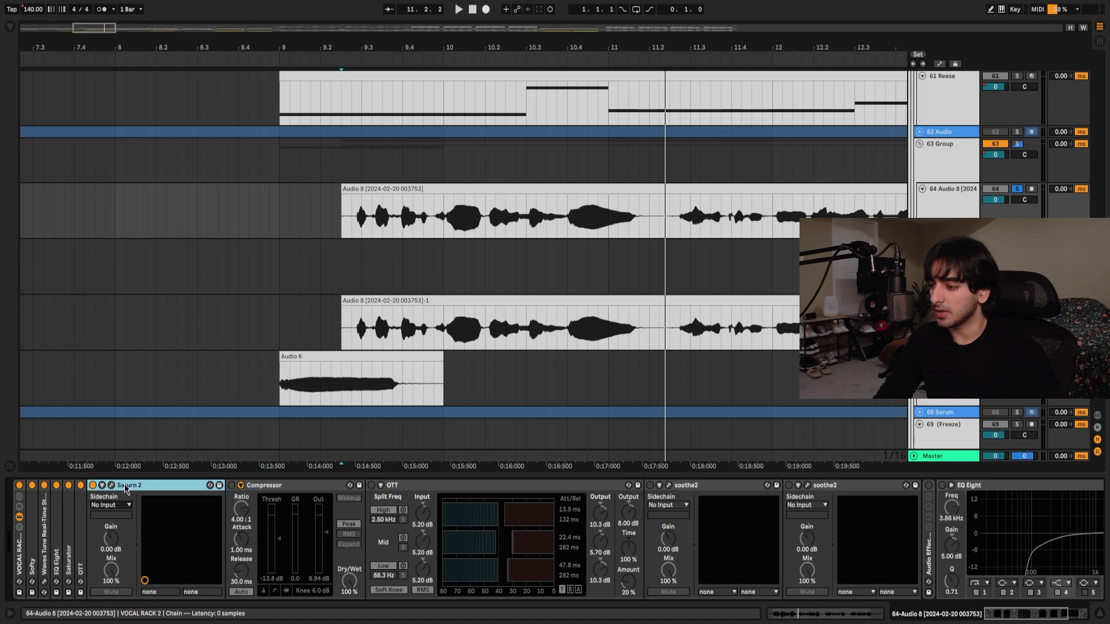
{"action": "double_click", "coordinate": [125, 487]}
{"action": "double_click", "coordinate": [136, 486]}
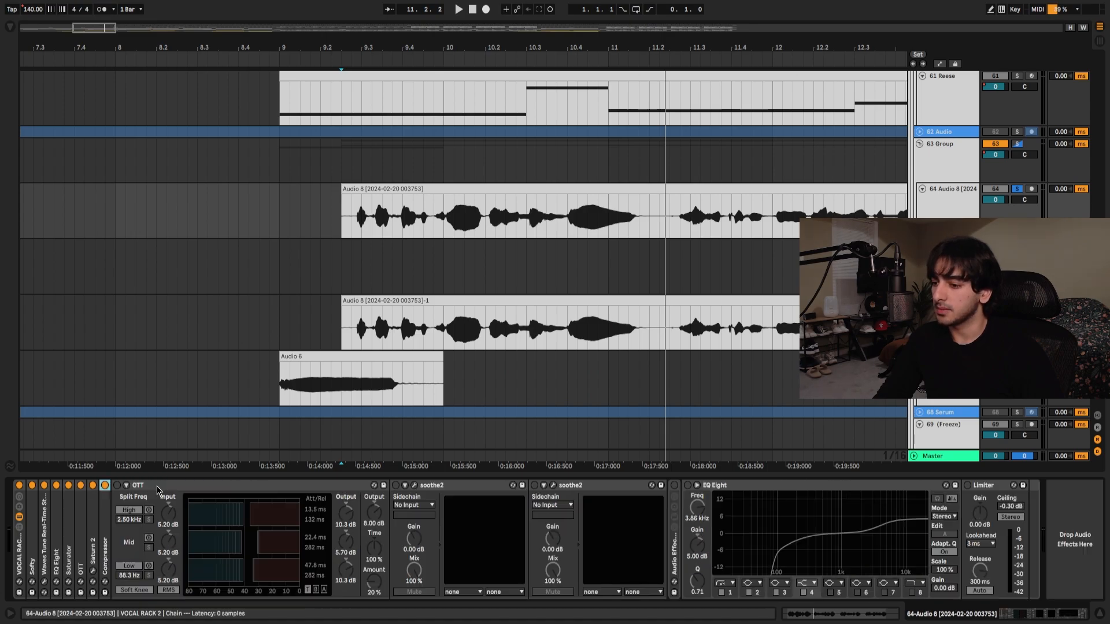
{"action": "double_click", "coordinate": [117, 487]}
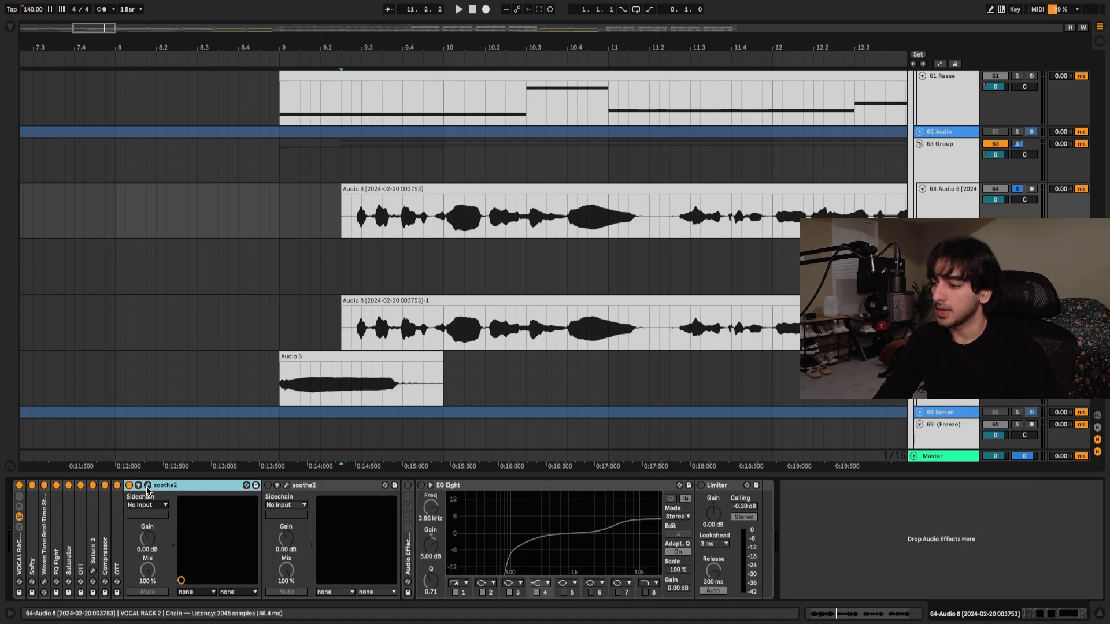
Inspect the settings of the two soothe2 instances in the vocal chain, collapsing the first one.
{"action": "left_click", "coordinate": [147, 487]}
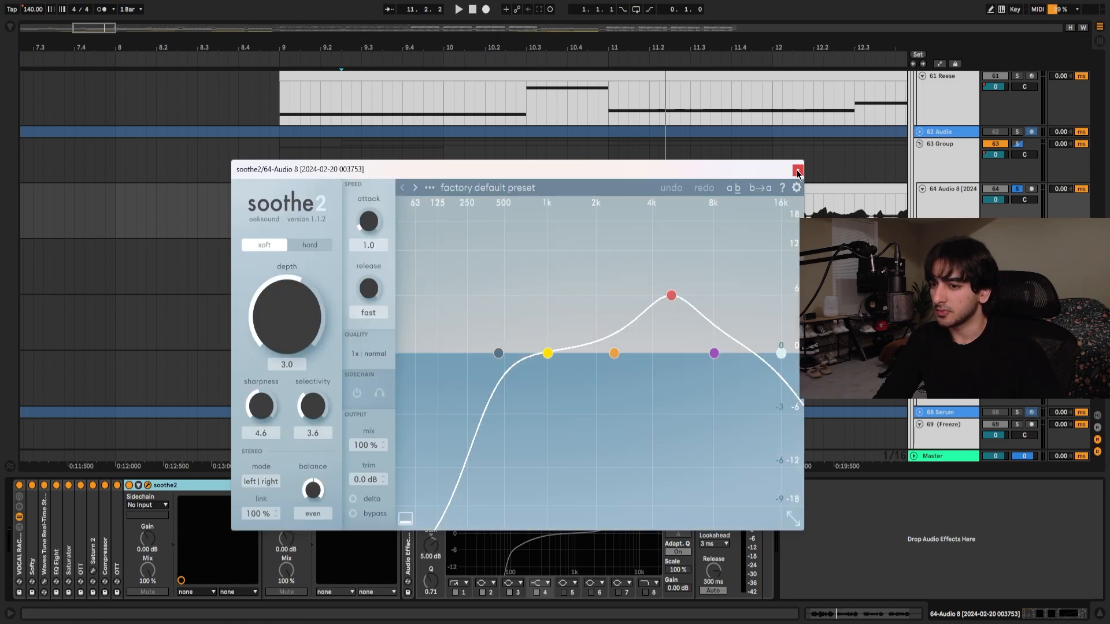
{"action": "left_click", "coordinate": [797, 171]}
{"action": "double_click", "coordinate": [162, 487]}
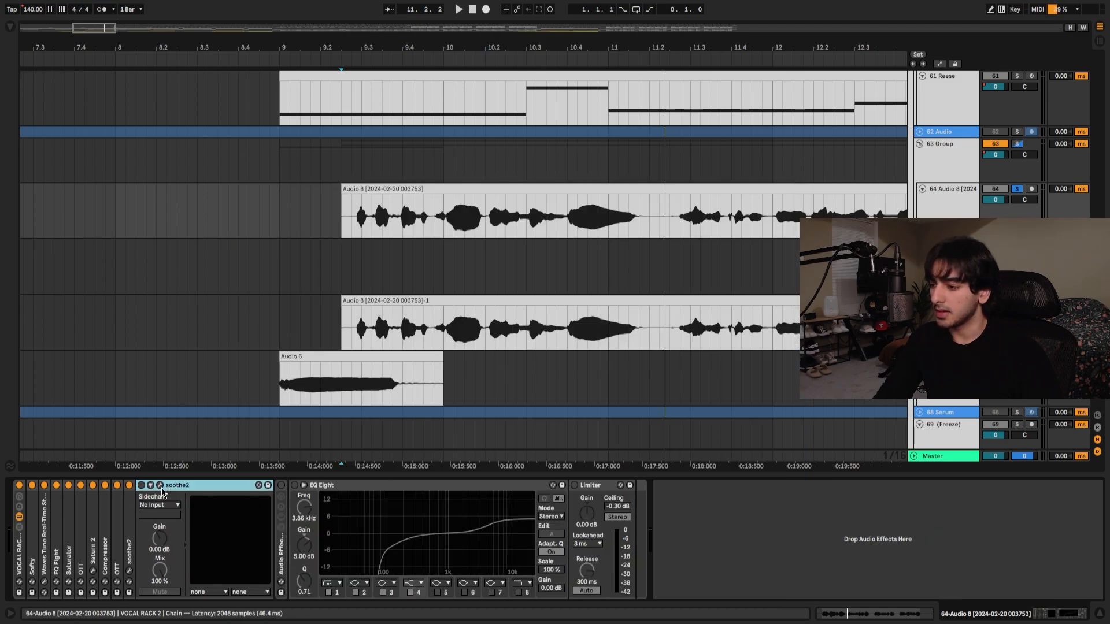
{"action": "left_click", "coordinate": [161, 487]}
{"action": "left_click", "coordinate": [160, 489]}
Collapse the second soothe2, the Audio Effect Rack and the final EQ Eight of the vocal chain.
{"action": "double_click", "coordinate": [141, 489]}
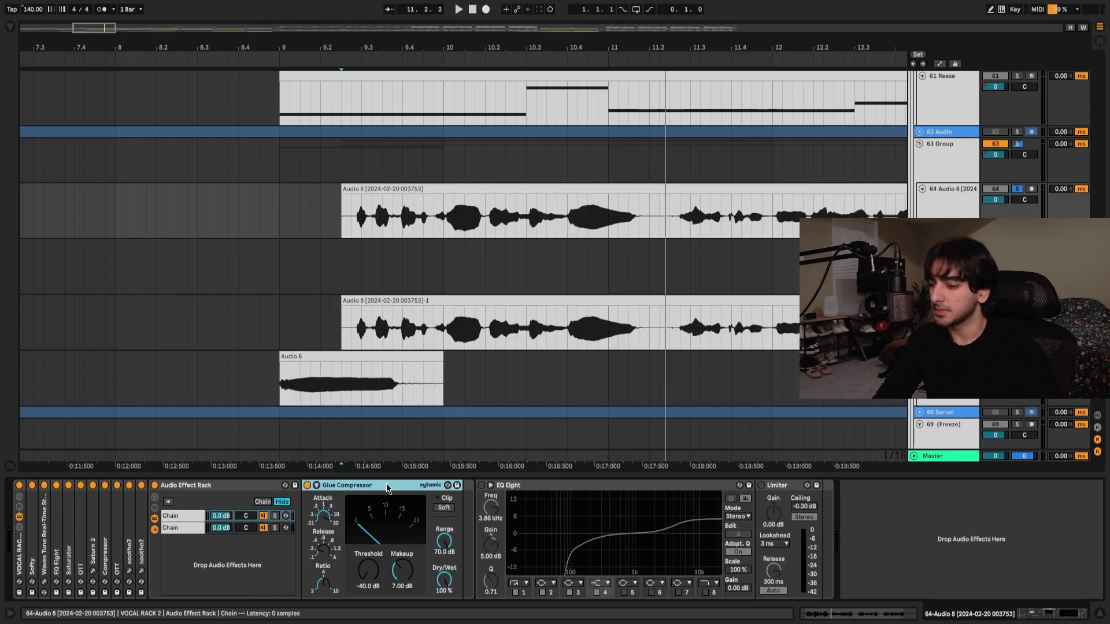
{"action": "double_click", "coordinate": [187, 486]}
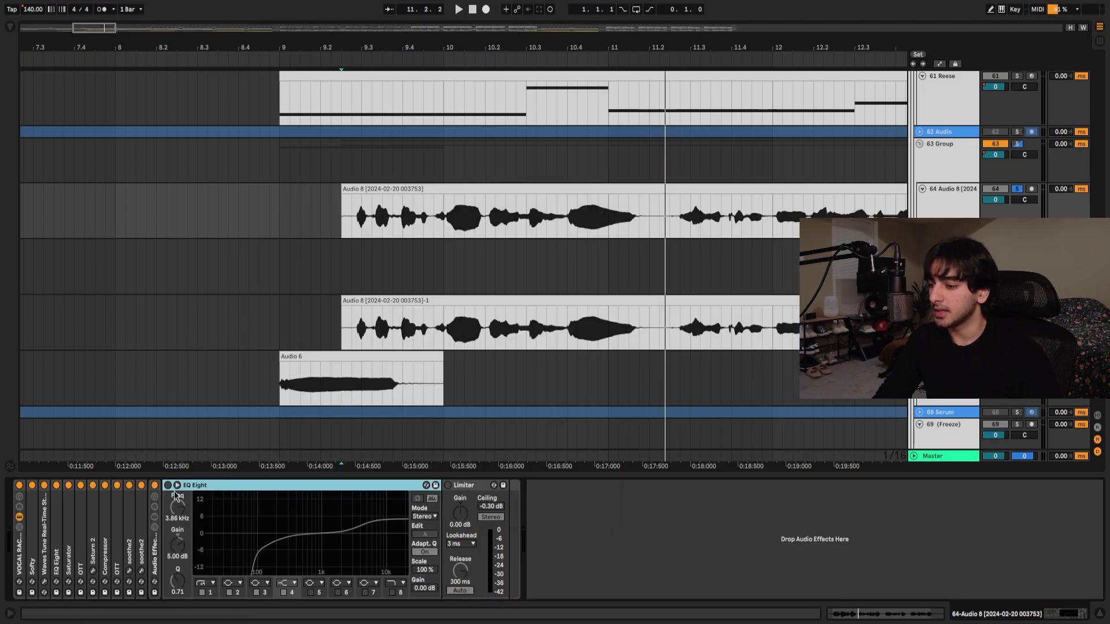
{"action": "double_click", "coordinate": [216, 483]}
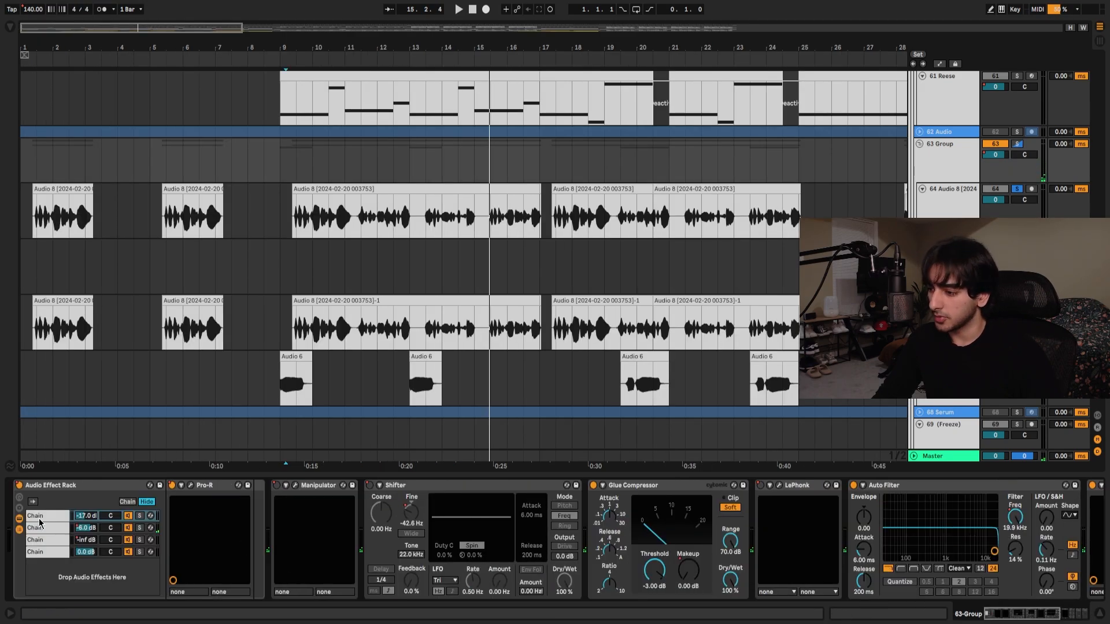
Inspect the Pro-R reverb settings in the first chain of the vocal group's effect rack.
{"action": "left_click", "coordinate": [39, 518]}
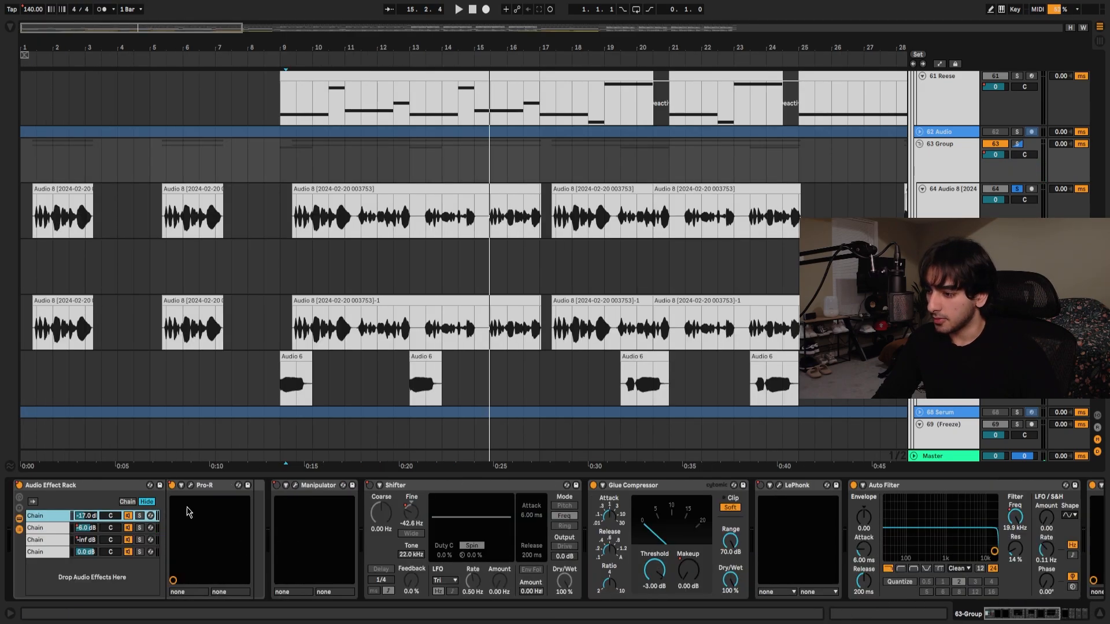
{"action": "left_click", "coordinate": [190, 485]}
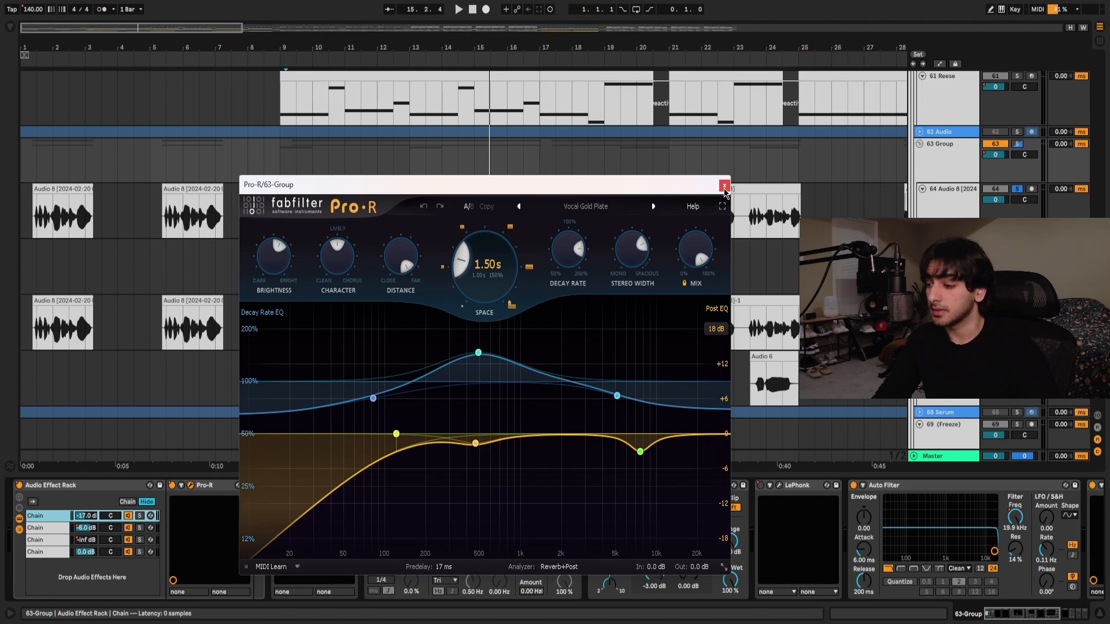
{"action": "left_click", "coordinate": [723, 186]}
Inspect the Manipulator and LePhonk plugin settings on the vocal group.
{"action": "left_click", "coordinate": [40, 525]}
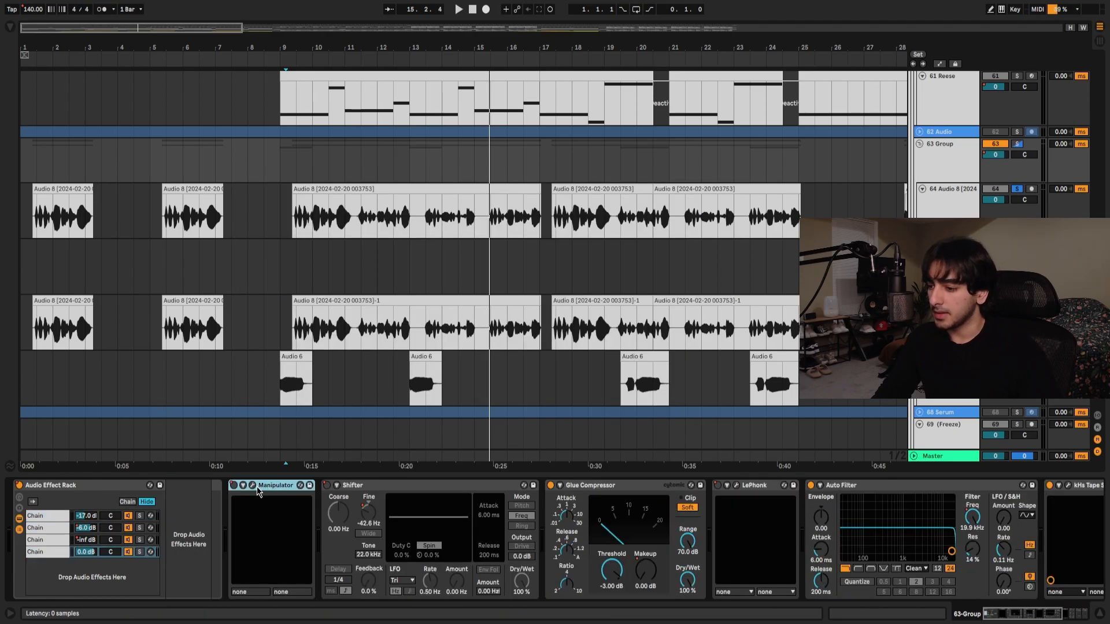
{"action": "left_click", "coordinate": [252, 485]}
{"action": "left_click", "coordinate": [625, 86]}
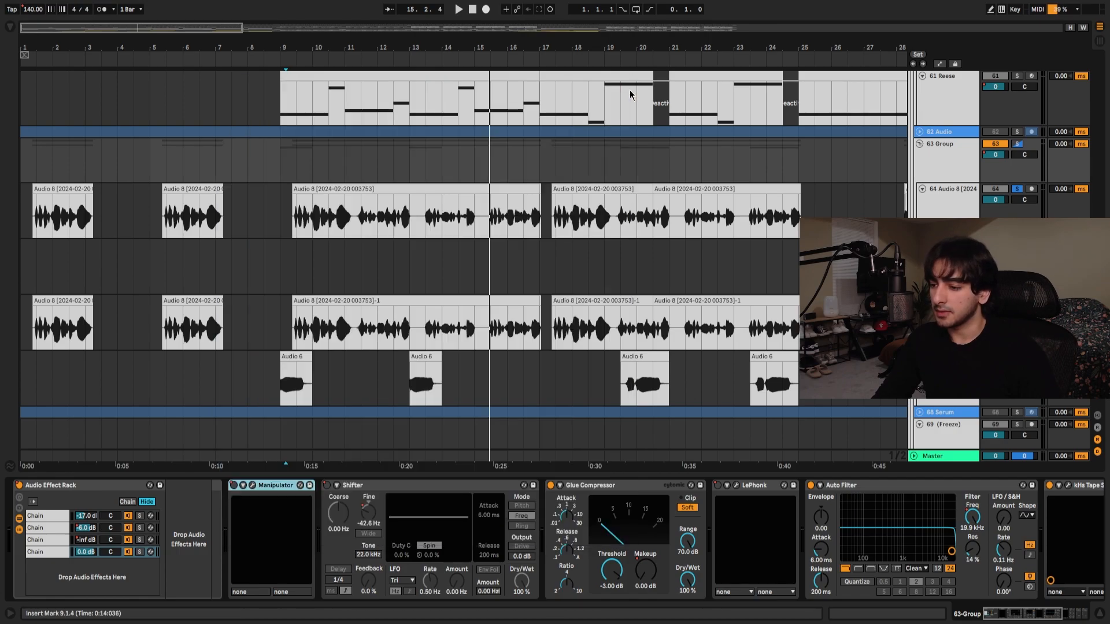
{"action": "left_click", "coordinate": [465, 492]}
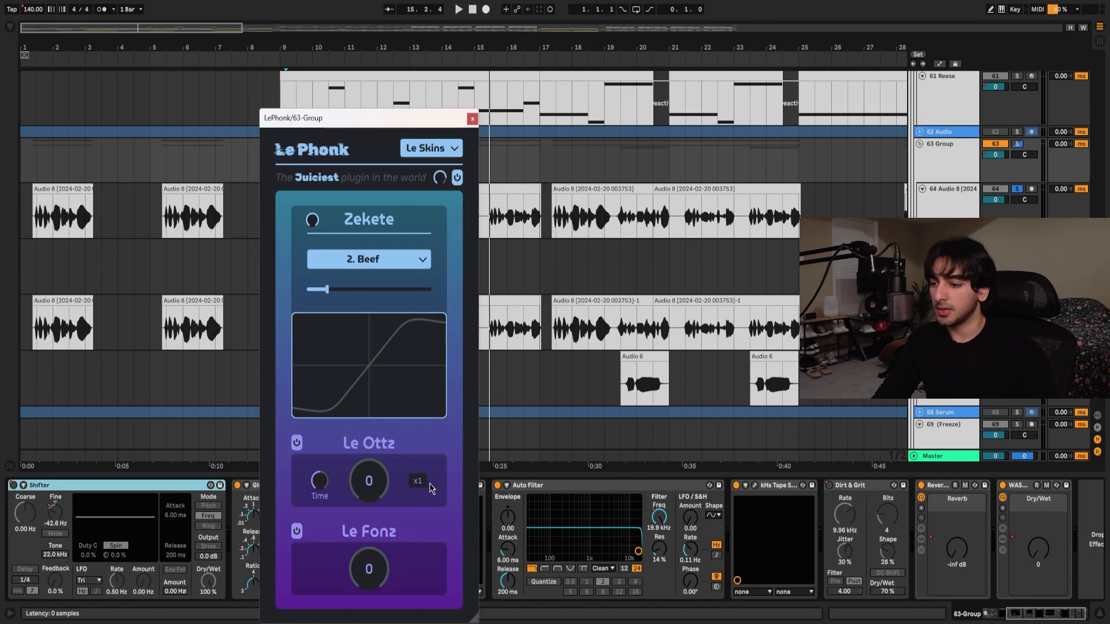
{"action": "left_click_drag", "start_coordinate": [359, 118], "coordinate": [325, 69]}
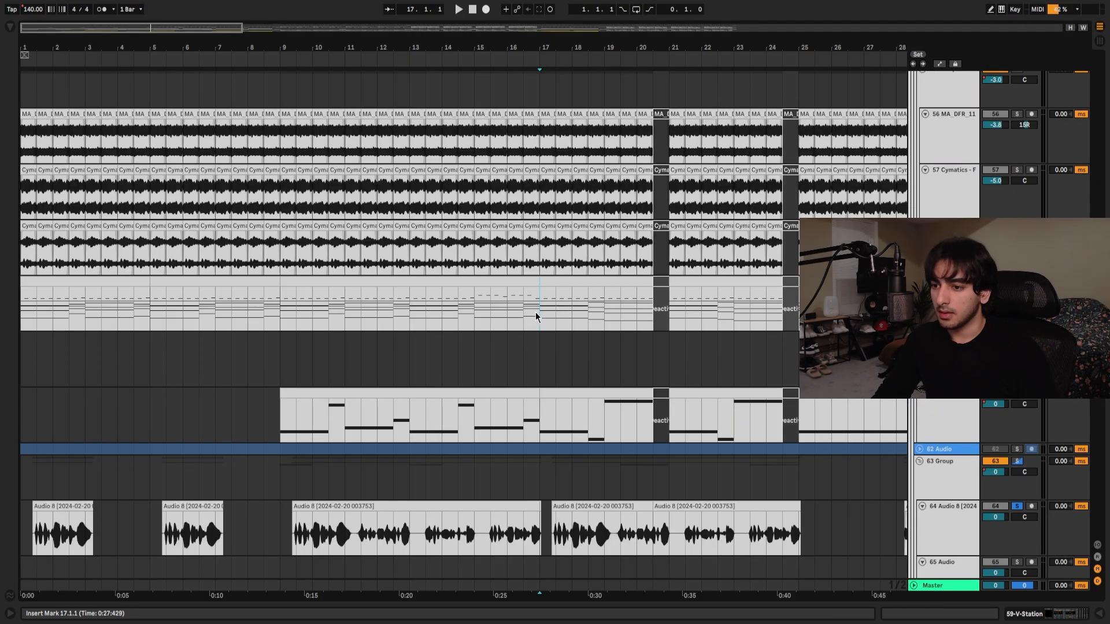
Turn off the vocal solo and play the full arrangement from bar 19.
{"action": "scroll", "coordinate": [536, 315], "scroll_direction": "up", "scroll_amount": 5}
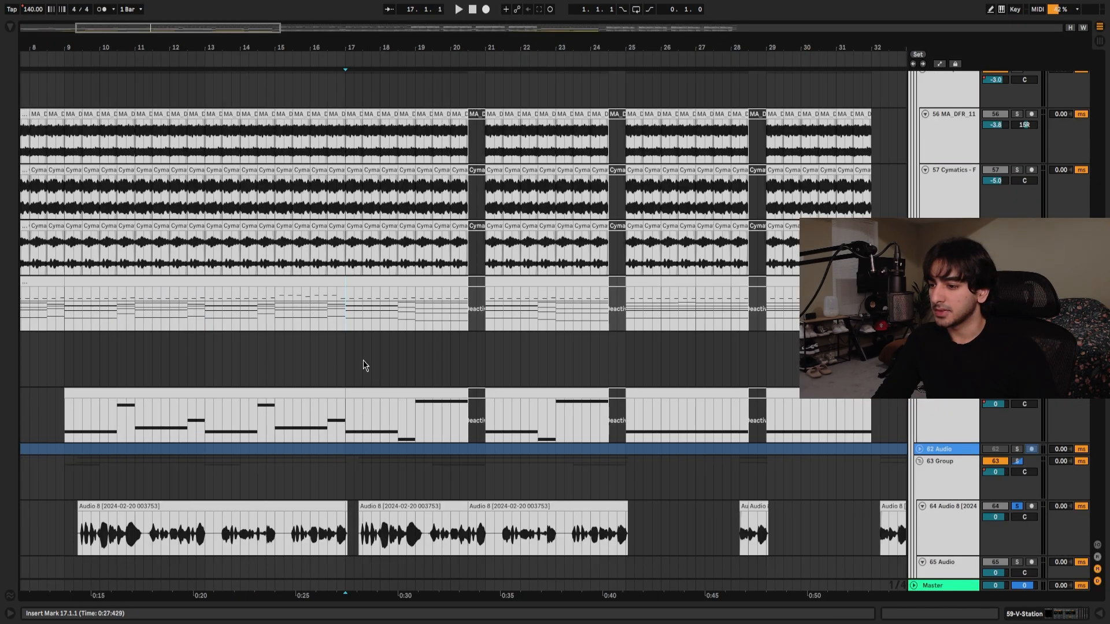
{"action": "scroll", "coordinate": [363, 365], "scroll_direction": "down", "scroll_amount": 5}
{"action": "scroll", "coordinate": [491, 325], "scroll_direction": "up", "scroll_amount": 3}
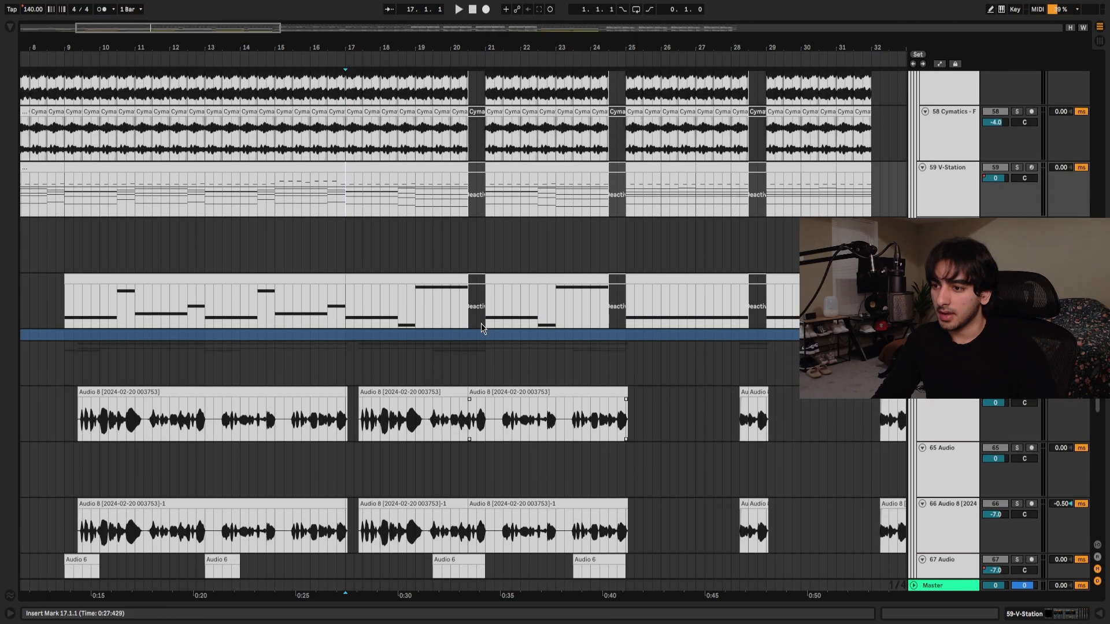
{"action": "scroll", "coordinate": [560, 370], "scroll_direction": "down", "scroll_amount": 2}
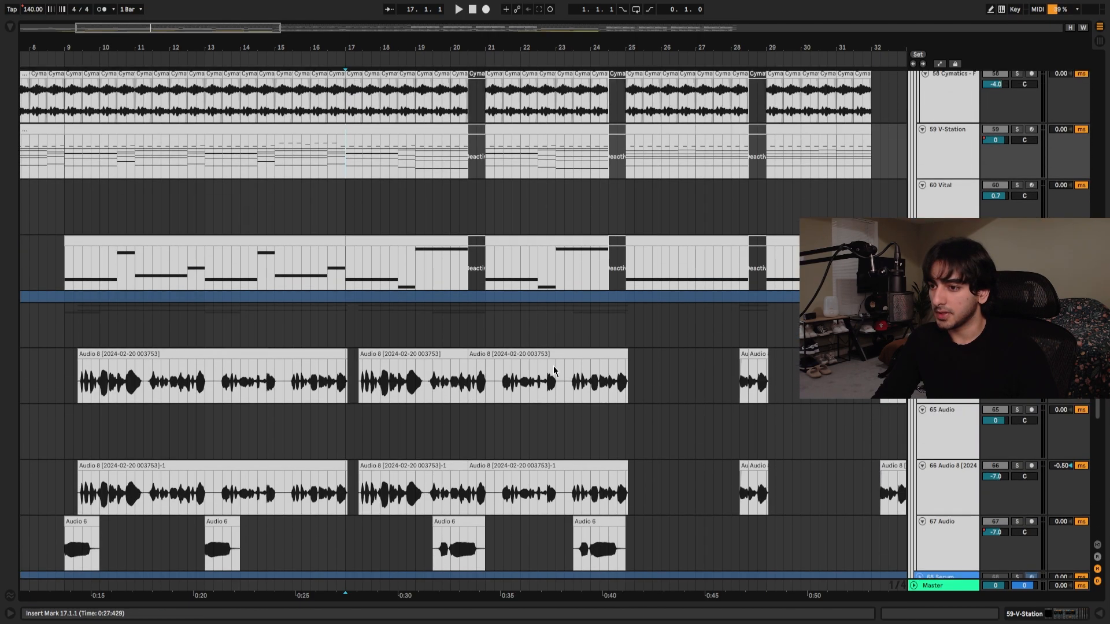
{"action": "left_click", "coordinate": [412, 223]}
{"action": "scroll", "coordinate": [416, 231], "scroll_direction": "up", "scroll_amount": 4}
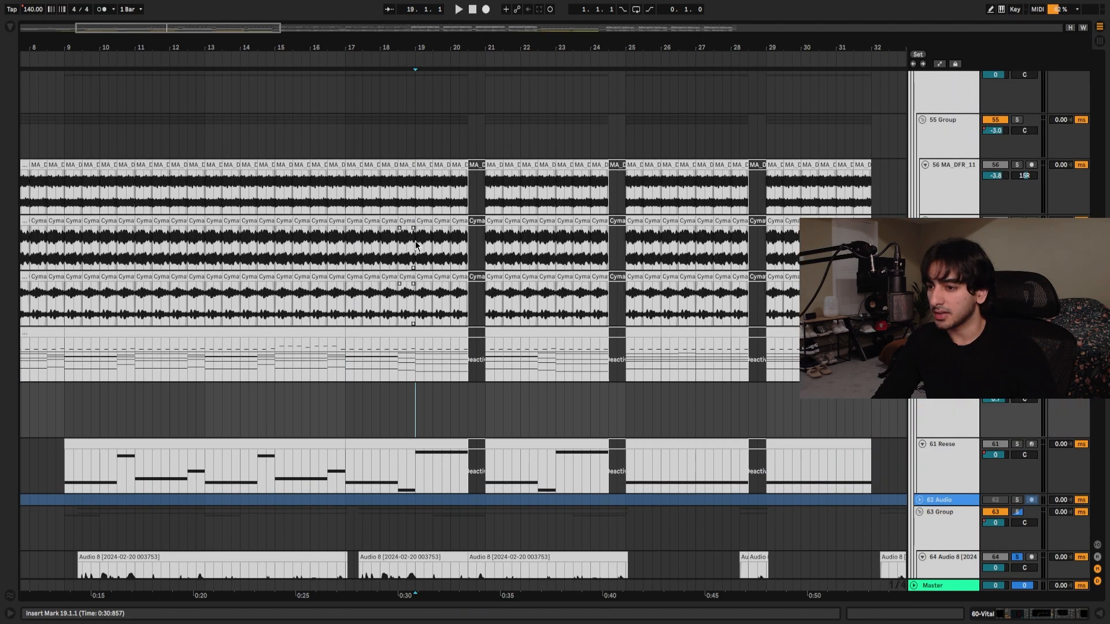
{"action": "scroll", "coordinate": [506, 286], "scroll_direction": "down", "scroll_amount": 2}
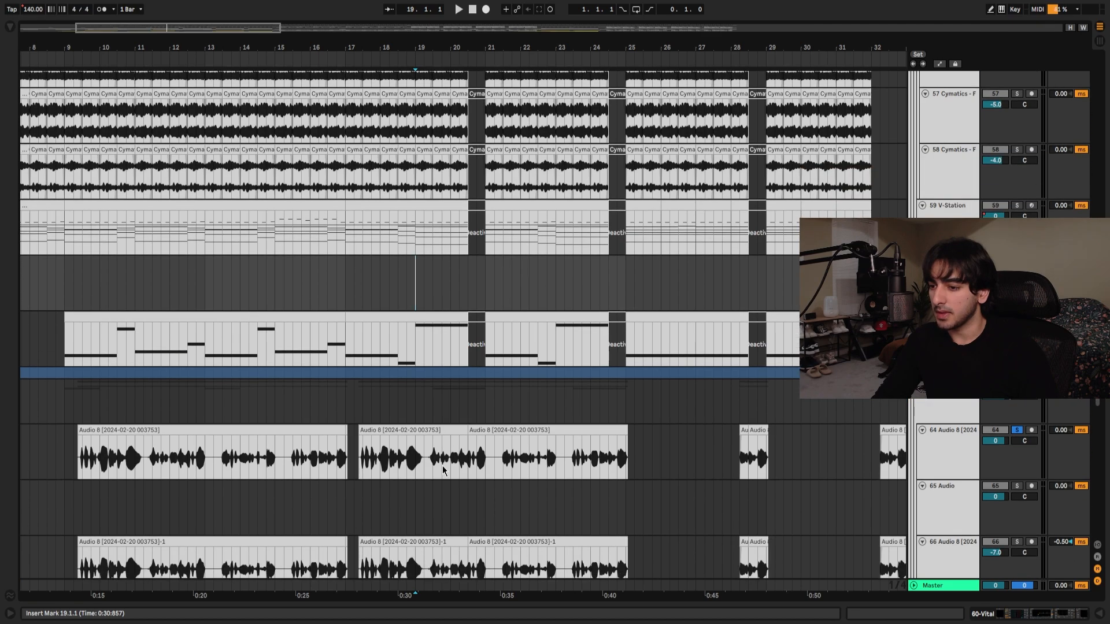
{"action": "left_click", "coordinate": [959, 414]}
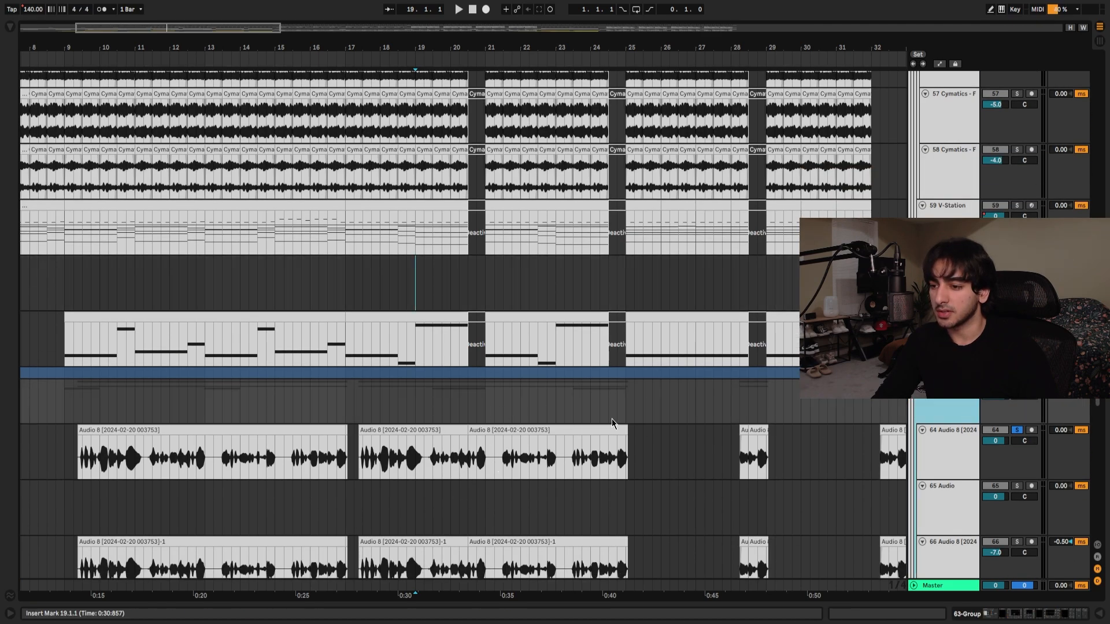
{"action": "left_click", "coordinate": [416, 276]}
{"action": "key", "text": "space"}
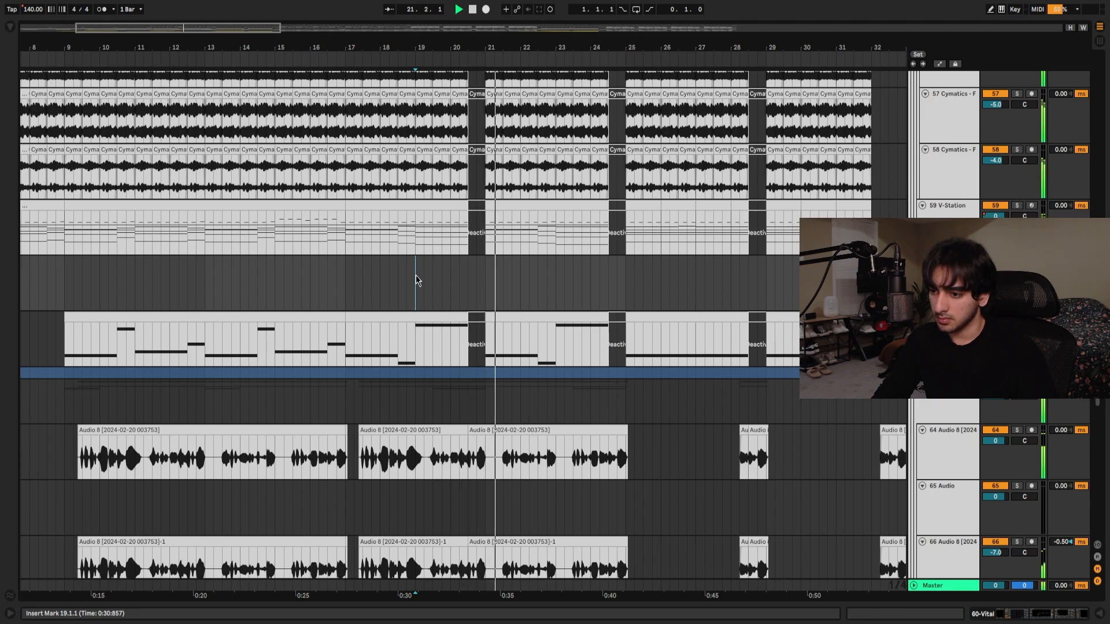
Solo the KUCES vocal chop on track 40 and play it from bar 17.
{"action": "scroll", "coordinate": [416, 275], "scroll_direction": "up", "scroll_amount": 10}
{"action": "left_click", "coordinate": [358, 342]}
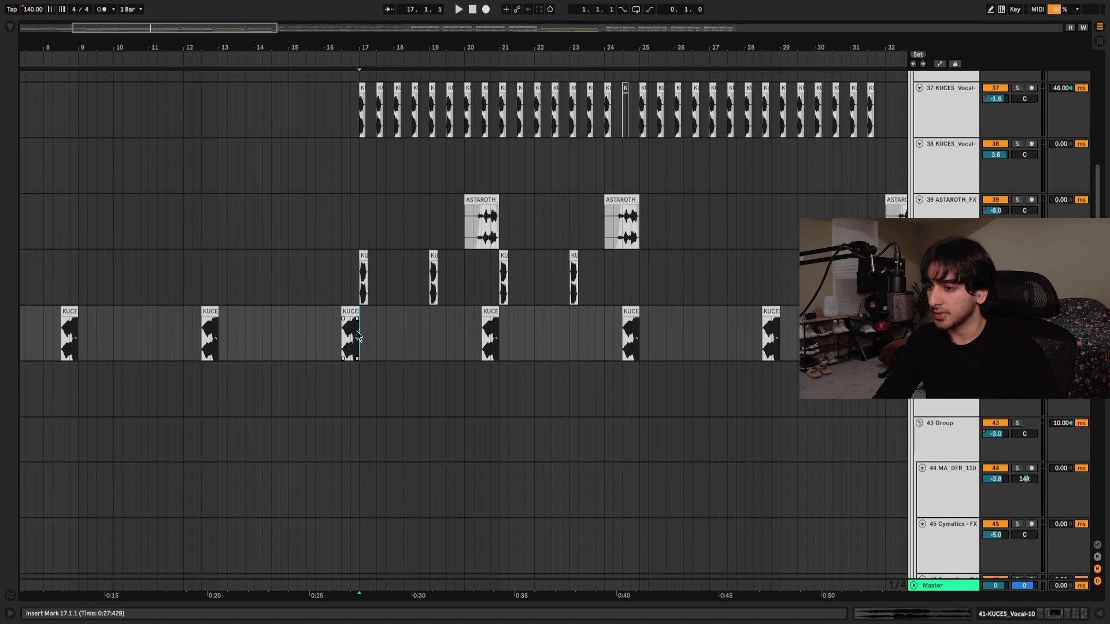
{"action": "scroll", "coordinate": [363, 324], "scroll_direction": "up", "scroll_amount": 3}
{"action": "scroll", "coordinate": [537, 387], "scroll_direction": "up", "scroll_amount": 1}
{"action": "scroll", "coordinate": [567, 406], "scroll_direction": "up", "scroll_amount": 1}
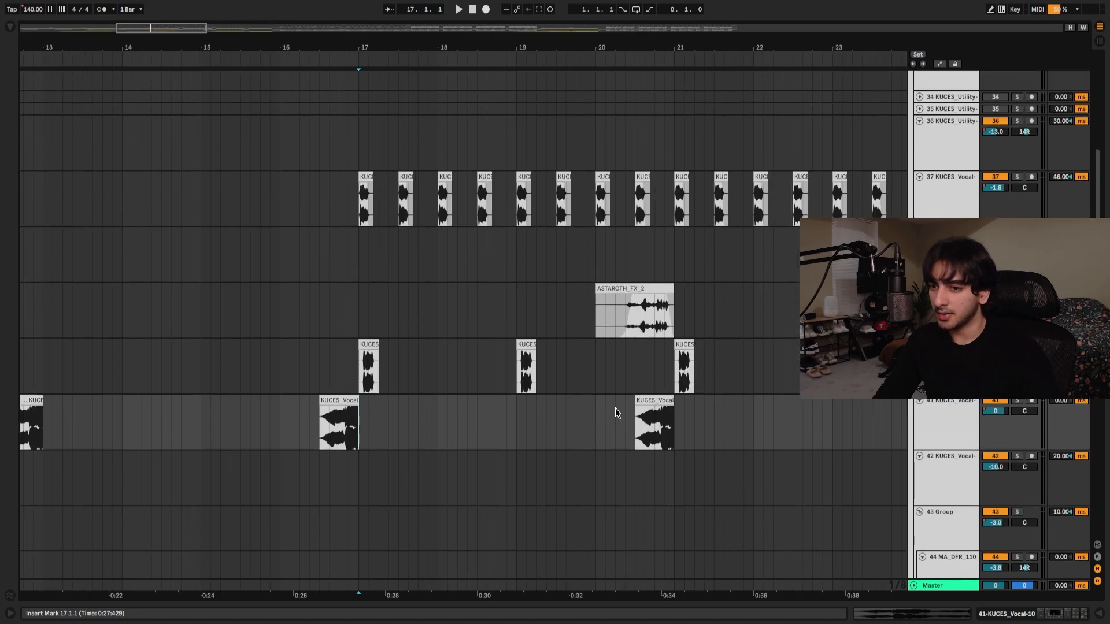
{"action": "left_click", "coordinate": [1016, 344]}
{"action": "key", "text": "space"}
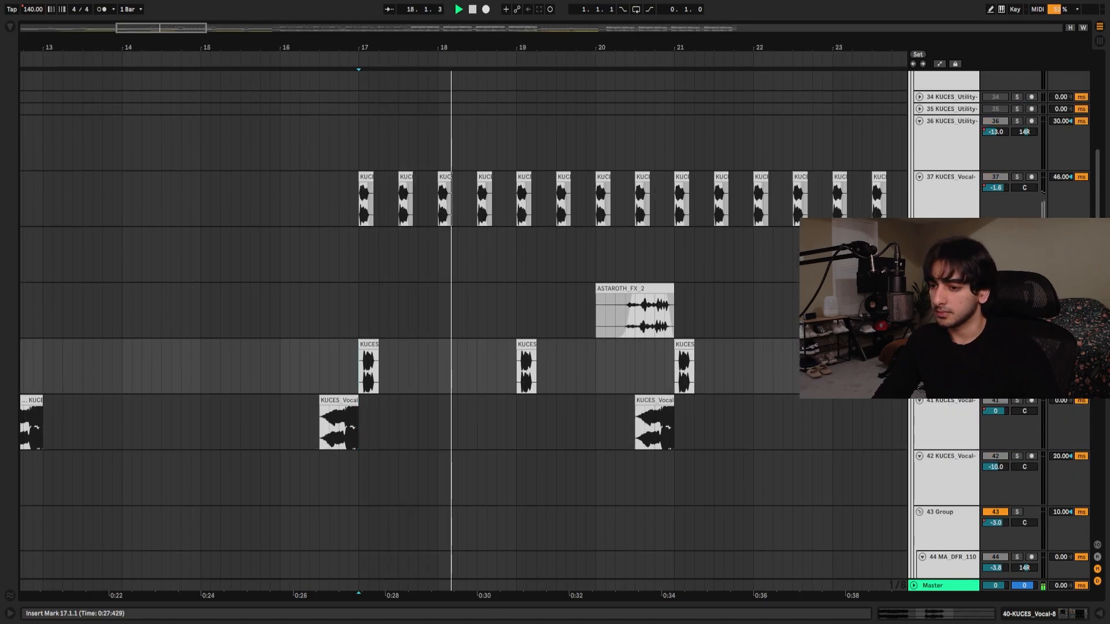
Play the KUCES vocal on track 41 from bar 20 and inspect the track's effect chain.
{"action": "scroll", "coordinate": [462, 324], "scroll_direction": "down", "scroll_amount": 1}
{"action": "scroll", "coordinate": [577, 324], "scroll_direction": "down", "scroll_amount": 2}
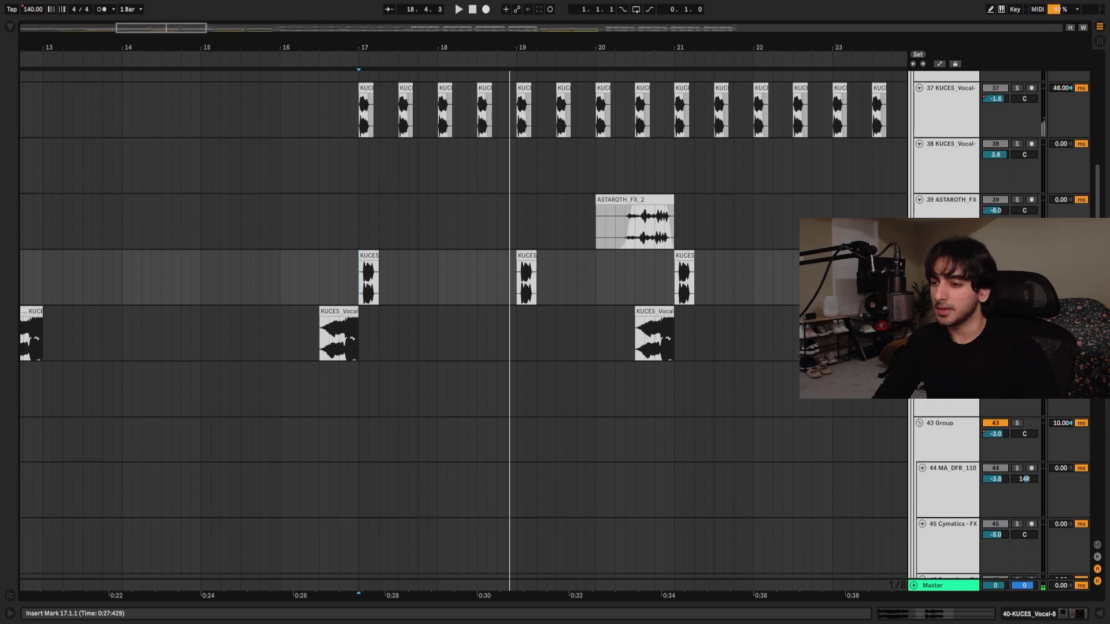
{"action": "left_click", "coordinate": [636, 310]}
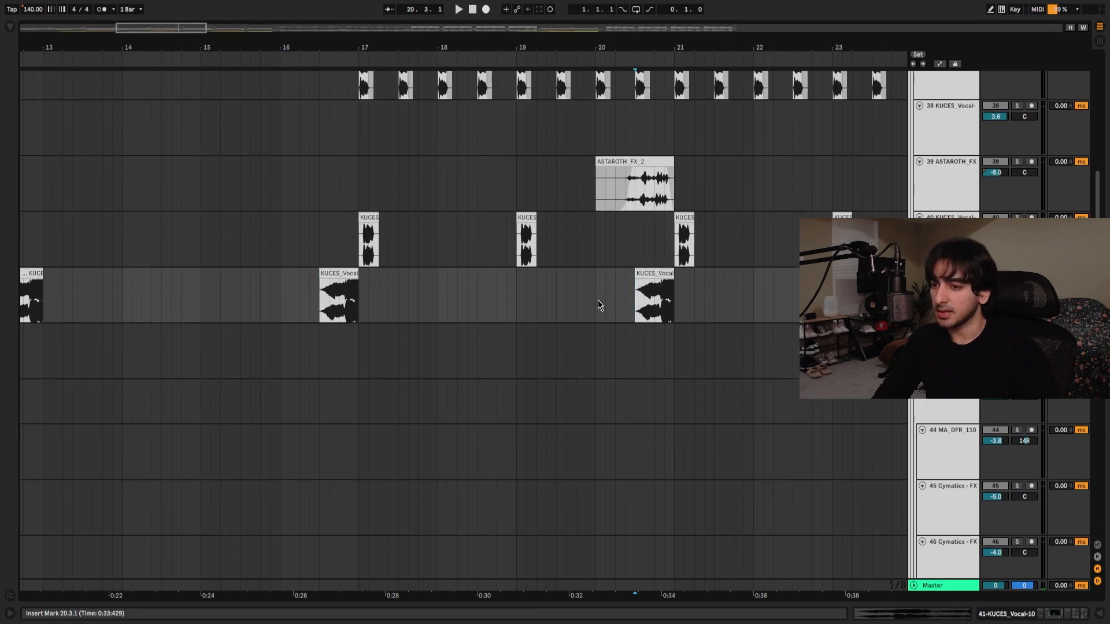
{"action": "key", "text": "space"}
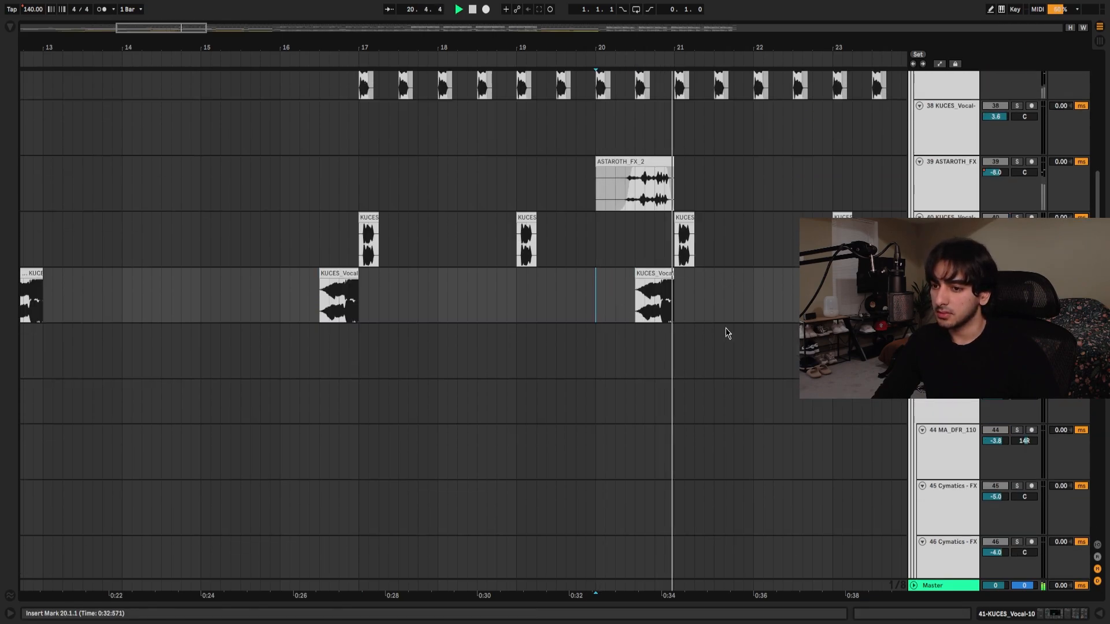
{"action": "key", "text": "shift+Tab"}
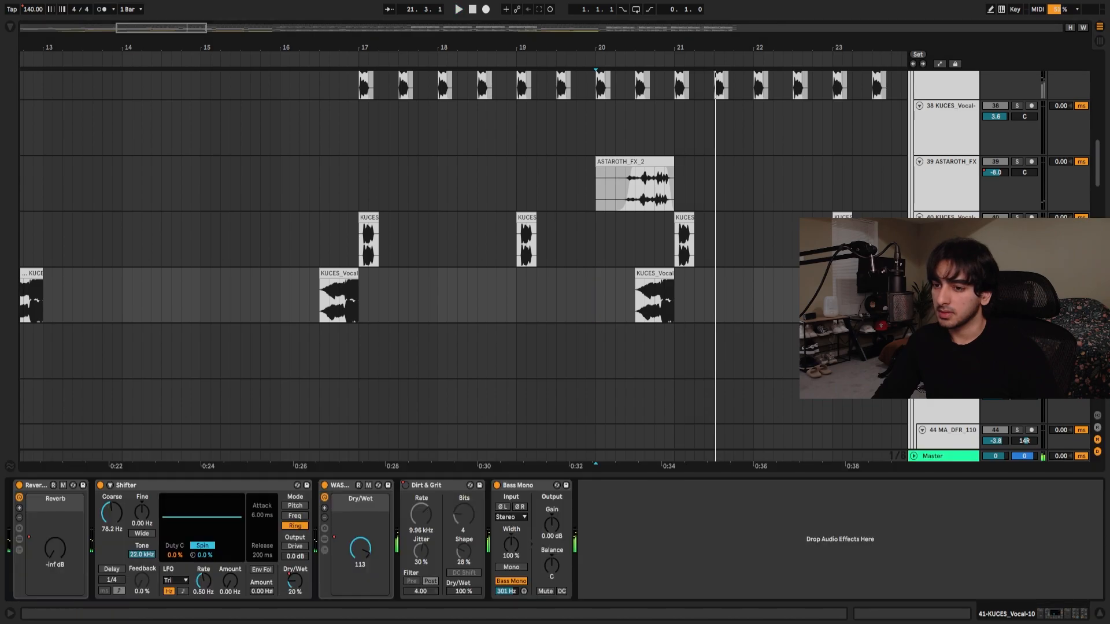
{"action": "key", "text": "ctrl+alt+l"}
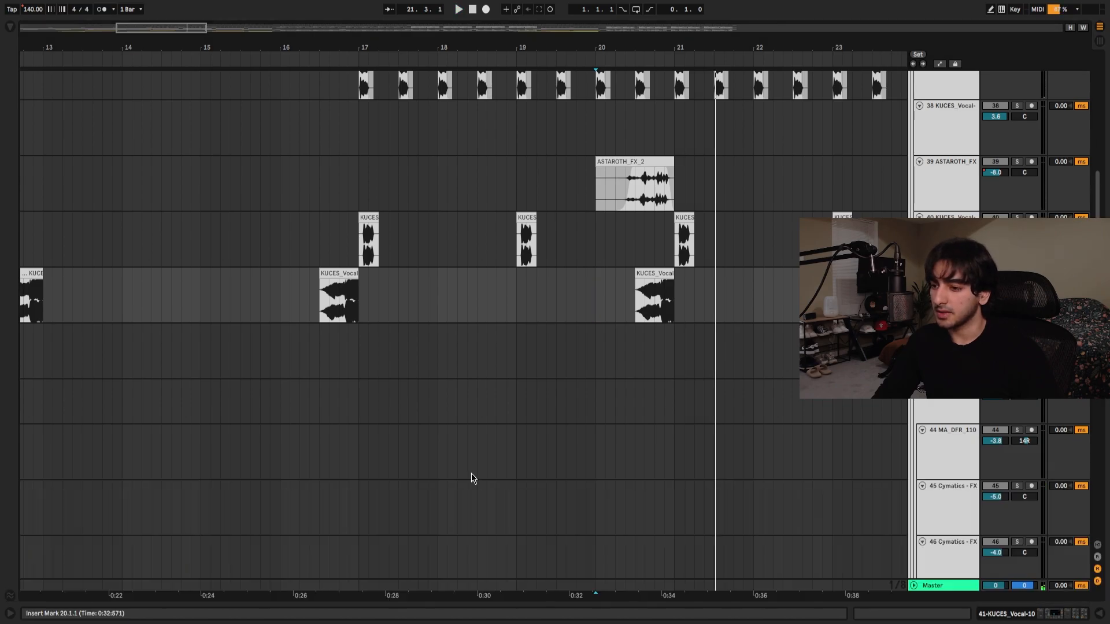
Play the ASTAROTH_FX_2 clip on track 39 from bar 20.
{"action": "scroll", "coordinate": [471, 475], "scroll_direction": "up", "scroll_amount": 3}
{"action": "left_click", "coordinate": [597, 312]}
{"action": "scroll", "coordinate": [675, 354], "scroll_direction": "up", "scroll_amount": 2}
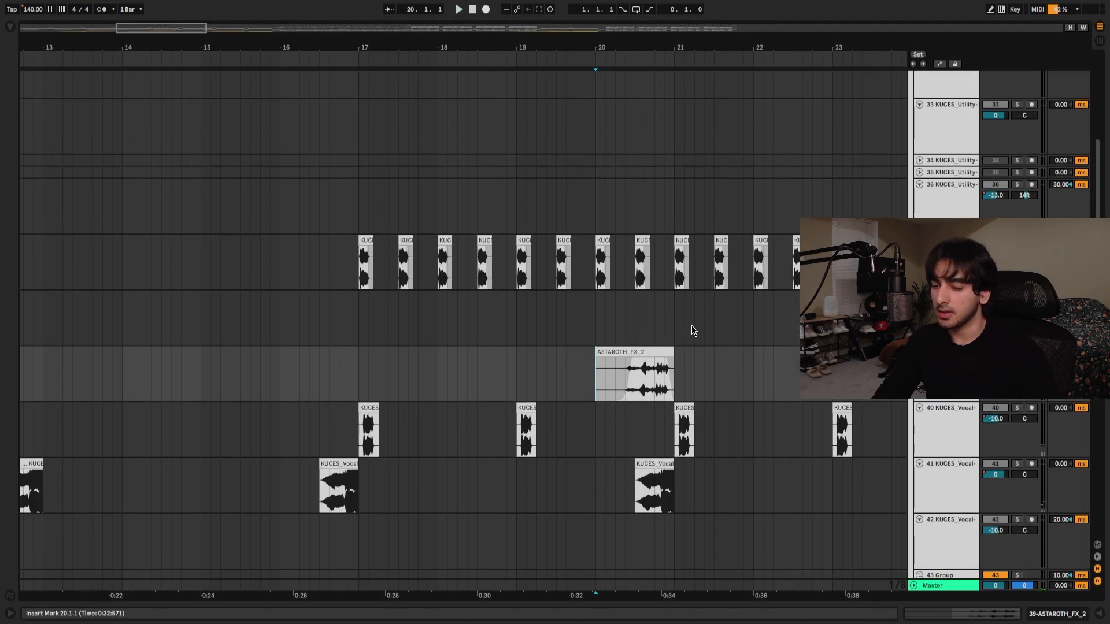
{"action": "key", "text": "space"}
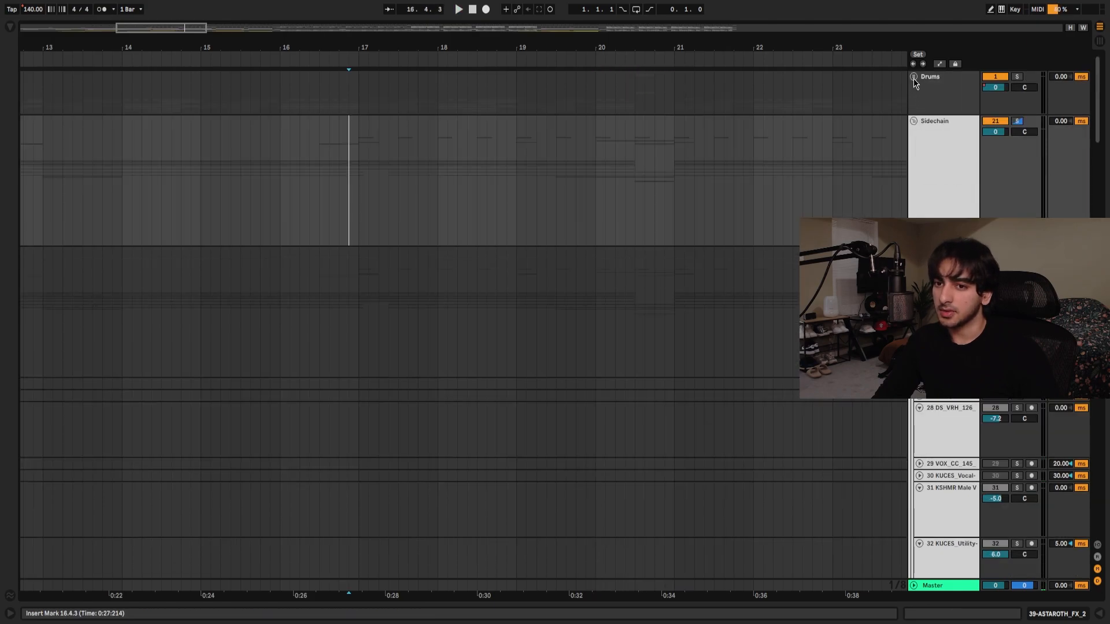
Expand the Drums group and its nested group 14 of orchestral drums, and set the insert marker to bar 9.
{"action": "left_click", "coordinate": [913, 78]}
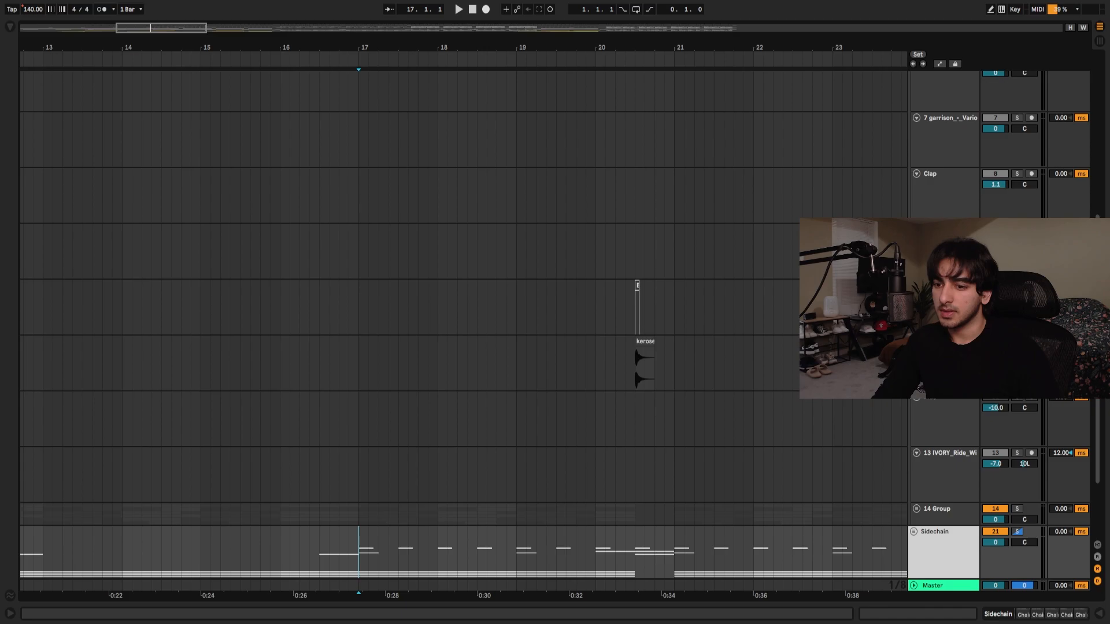
{"action": "scroll", "coordinate": [915, 441], "scroll_direction": "down", "scroll_amount": 3}
{"action": "left_click", "coordinate": [916, 413]}
{"action": "scroll", "coordinate": [916, 413], "scroll_direction": "down", "scroll_amount": 10}
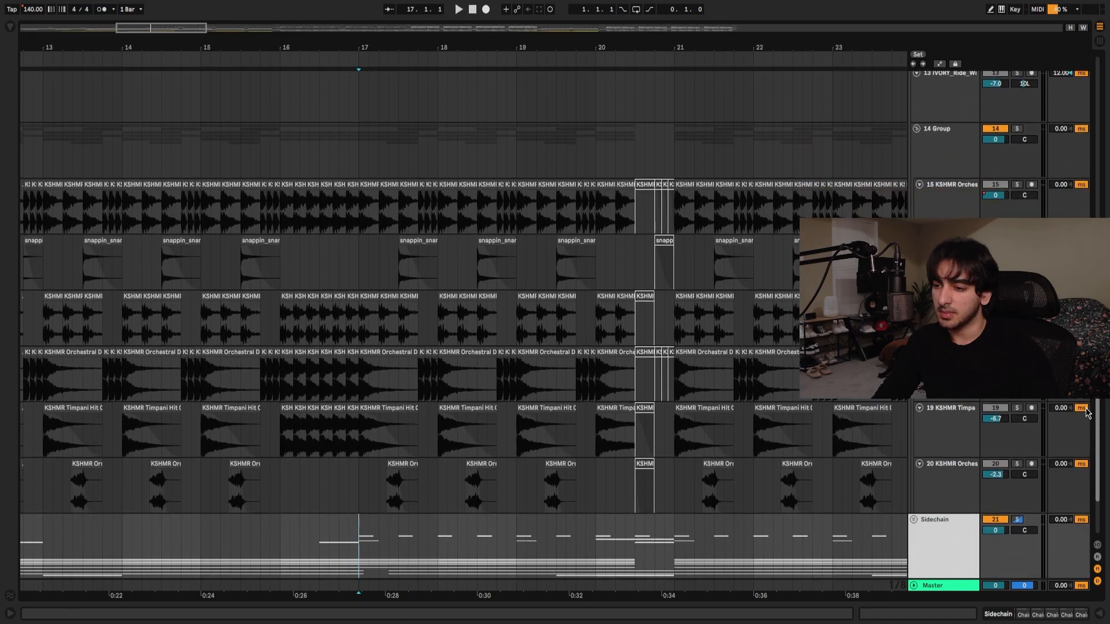
{"action": "scroll", "coordinate": [595, 289], "scroll_direction": "down", "scroll_amount": 4}
{"action": "left_click", "coordinate": [209, 145]}
{"action": "scroll", "coordinate": [209, 146], "scroll_direction": "up", "scroll_amount": 1}
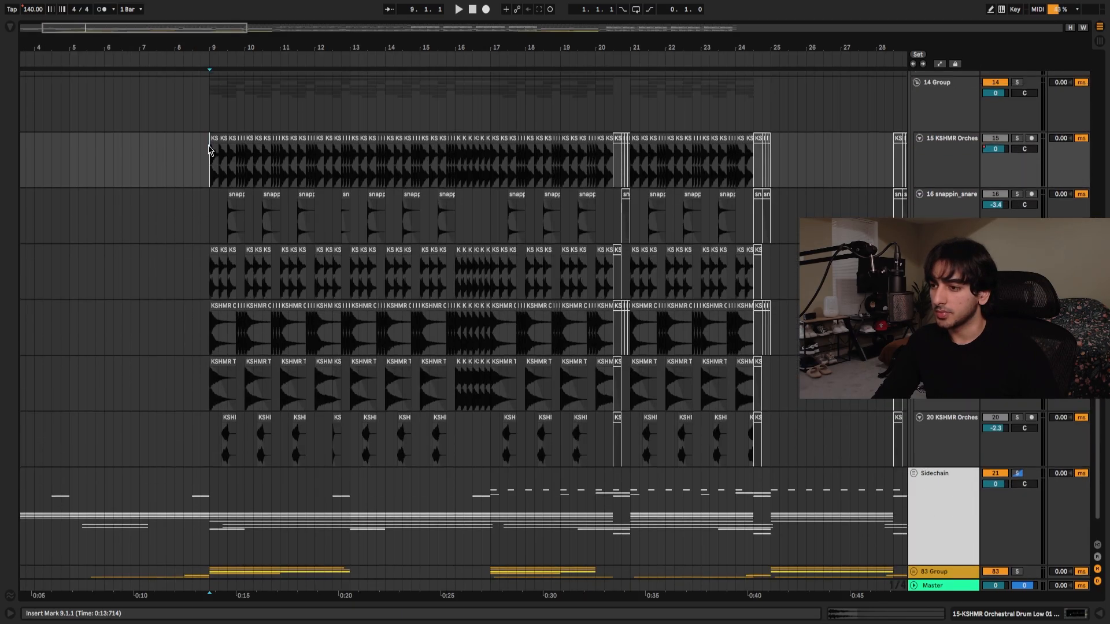
Inspect group 14's effect chain from Saturn 2 to Glue Compressor, and play the soloed group from bar 16.
{"action": "double_click", "coordinate": [936, 130]}
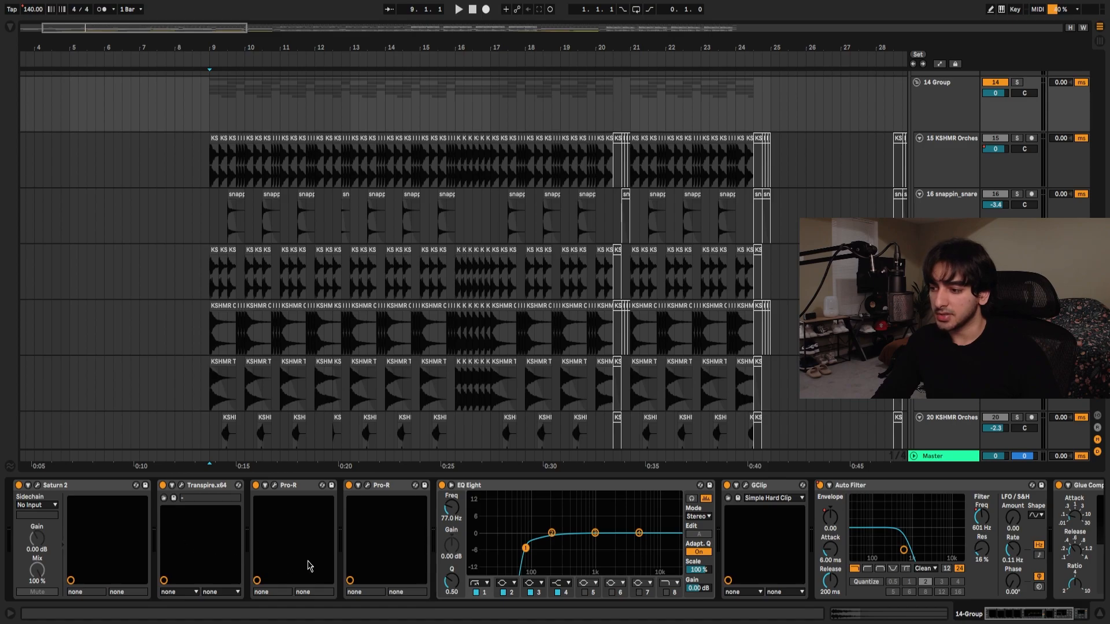
{"action": "left_click_drag", "start_coordinate": [1047, 615], "coordinate": [1073, 614]}
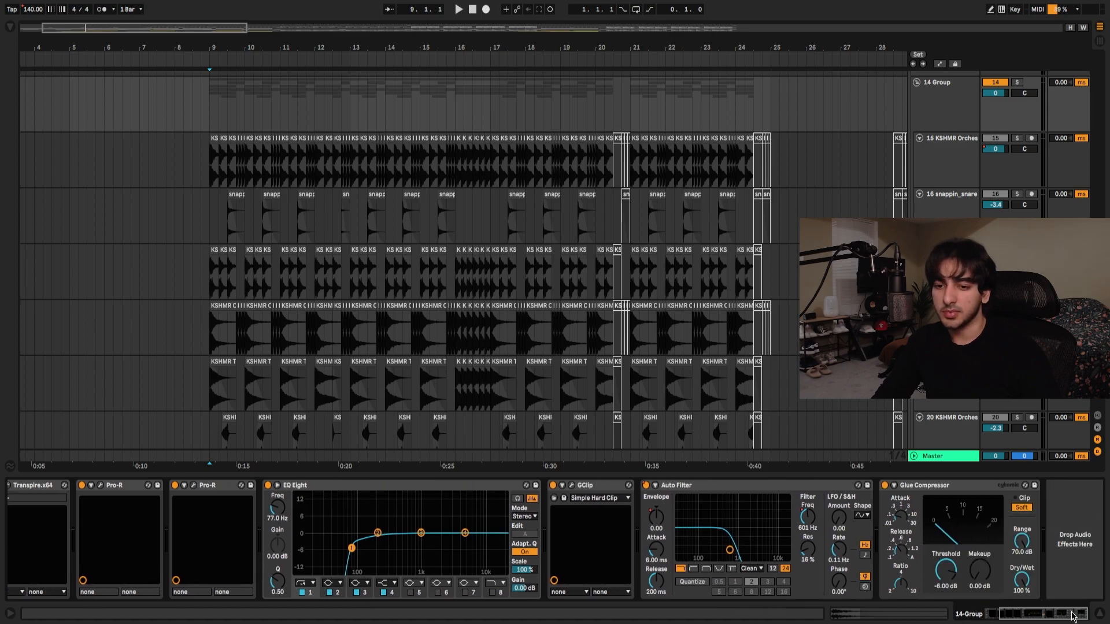
{"action": "left_click", "coordinate": [1099, 613]}
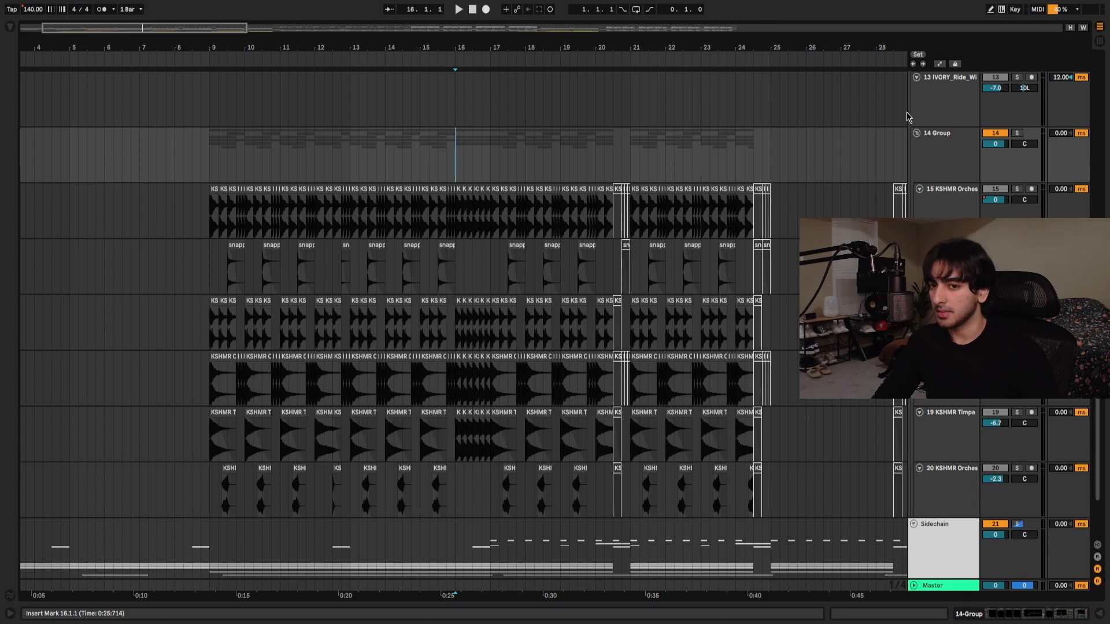
{"action": "left_click", "coordinate": [1017, 133]}
{"action": "key", "text": "space"}
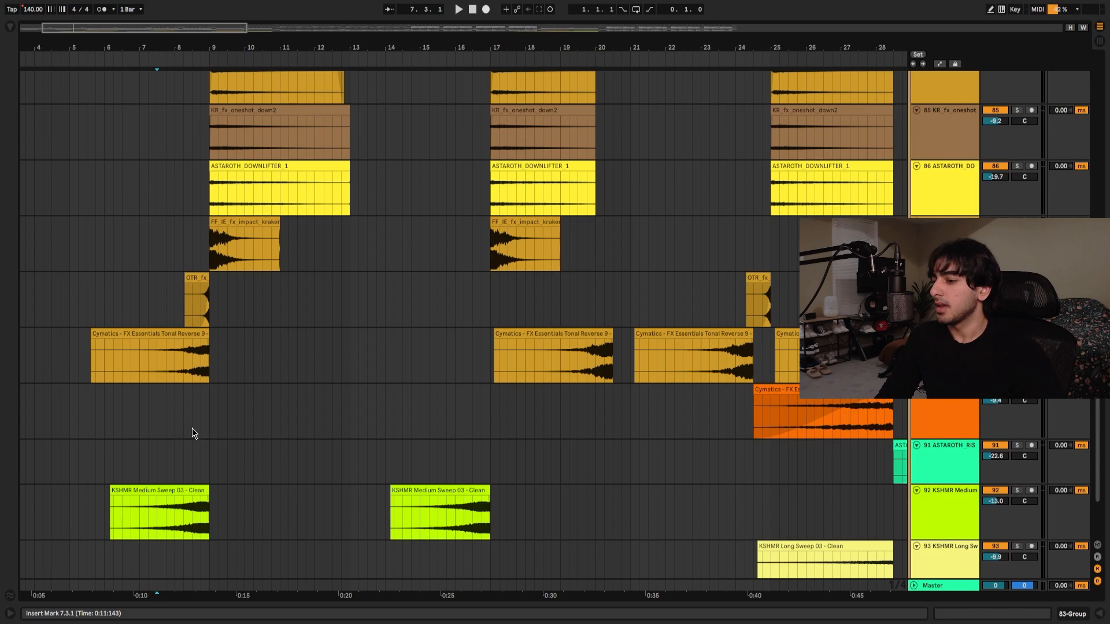
Play the soloed effects group 83, with its downlifters, impacts and sweeps, from bar 7.
{"action": "scroll", "coordinate": [193, 429], "scroll_direction": "up", "scroll_amount": 2}
{"action": "left_click", "coordinate": [138, 168]}
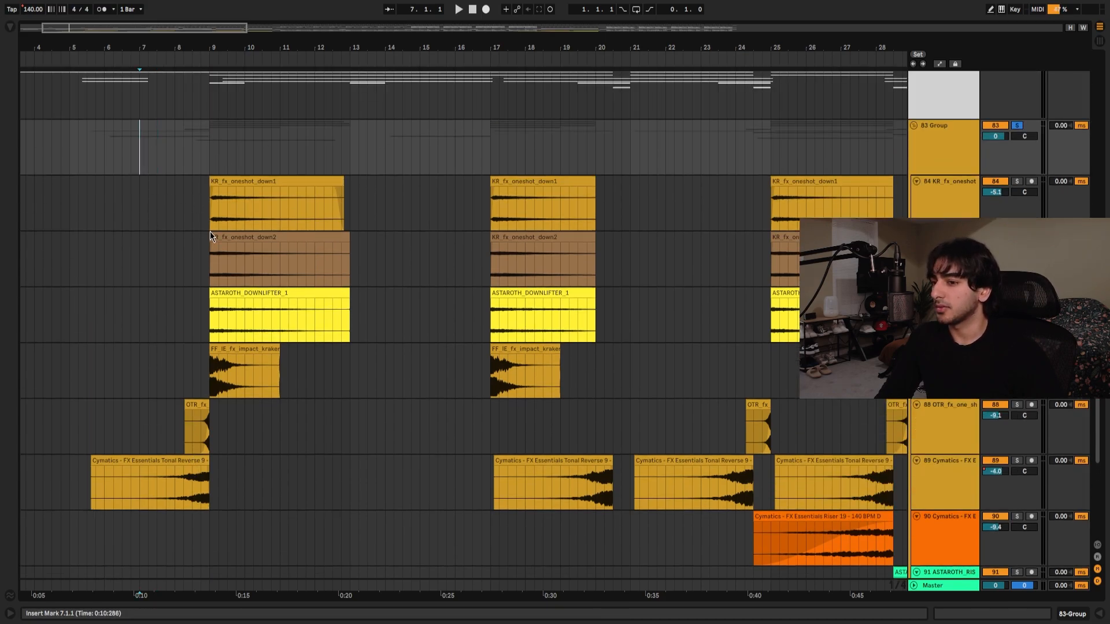
{"action": "scroll", "coordinate": [366, 487], "scroll_direction": "down", "scroll_amount": 2}
{"action": "key", "text": "space"}
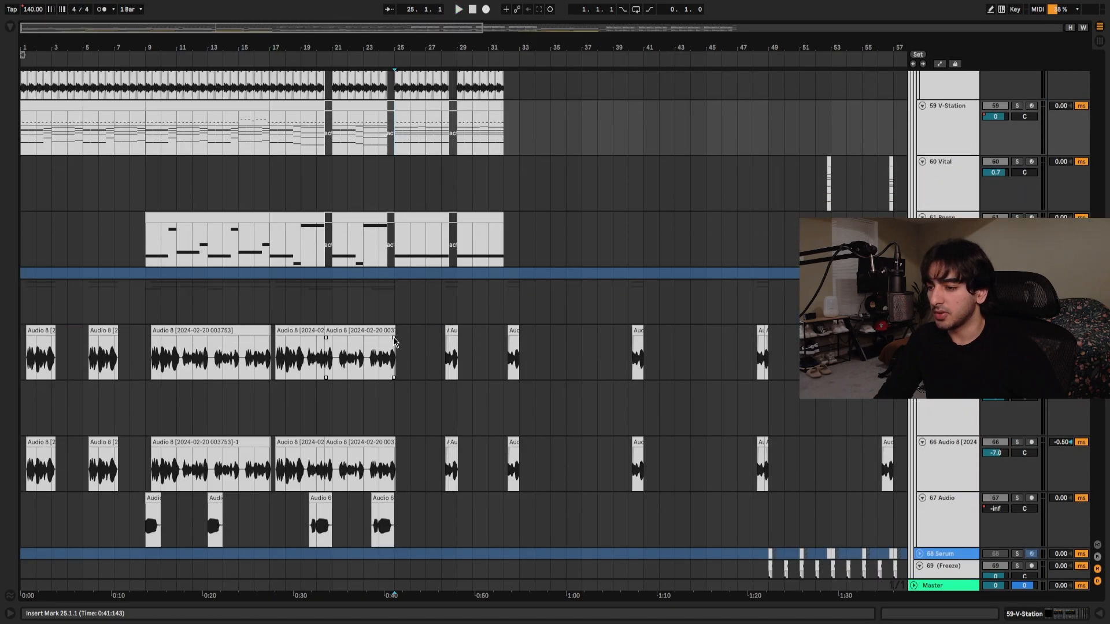
Locate the Reese bass track around bar 25, and show its devices and the automation lanes.
{"action": "scroll", "coordinate": [393, 346], "scroll_direction": "down", "scroll_amount": 1}
{"action": "scroll", "coordinate": [393, 347], "scroll_direction": "down", "scroll_amount": 10}
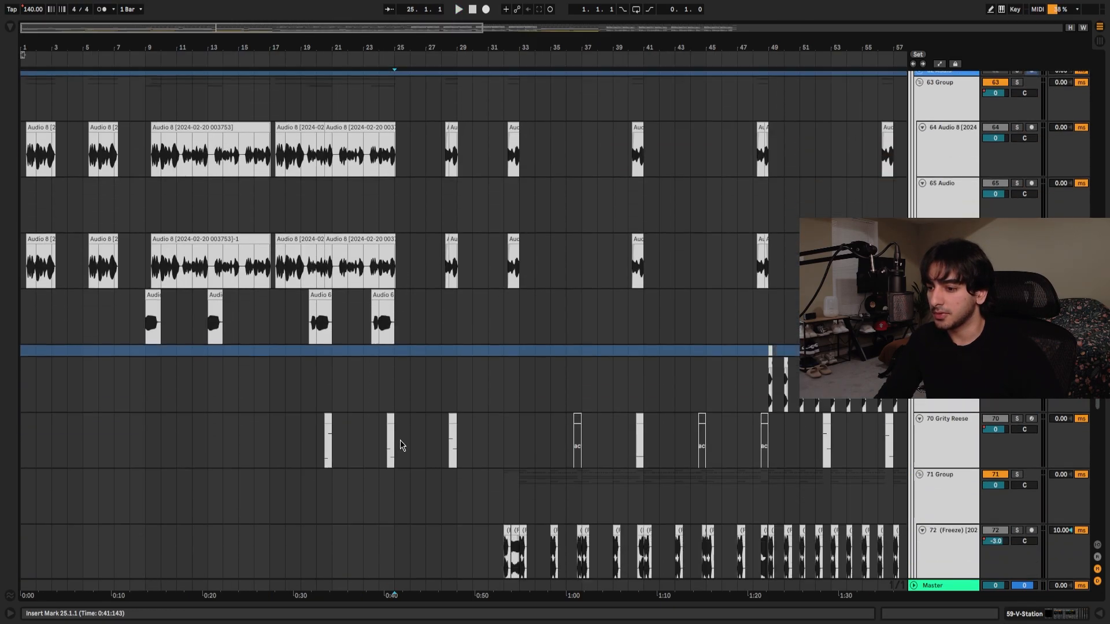
{"action": "left_click_drag", "start_coordinate": [1096, 407], "coordinate": [1090, 496]}
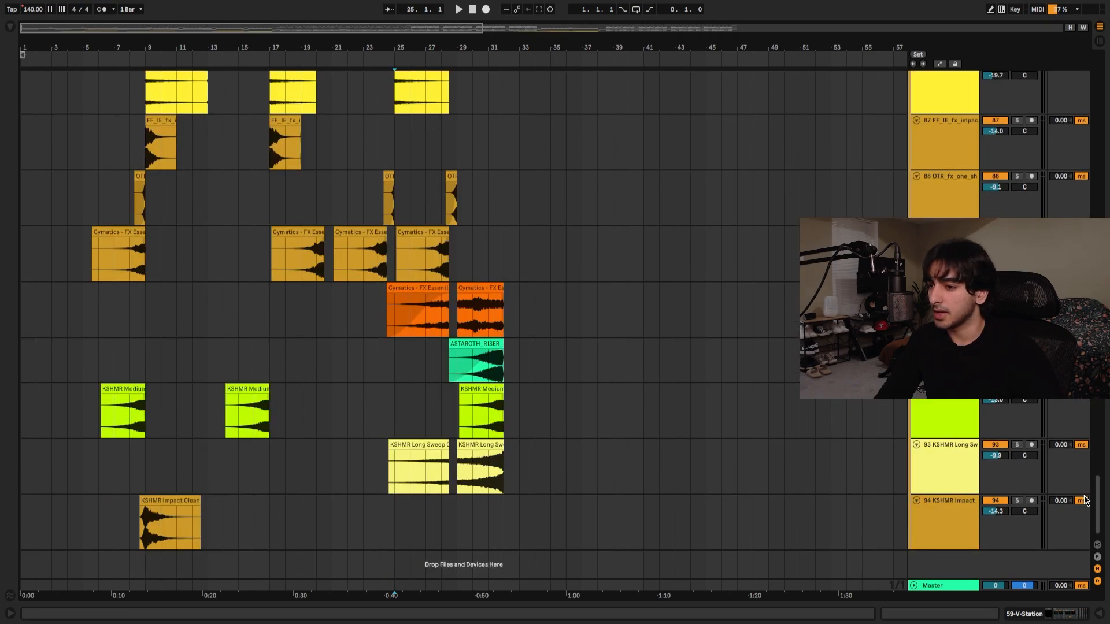
{"action": "left_click_drag", "start_coordinate": [1098, 486], "coordinate": [1096, 333]}
{"action": "scroll", "coordinate": [424, 244], "scroll_direction": "up", "scroll_amount": 4}
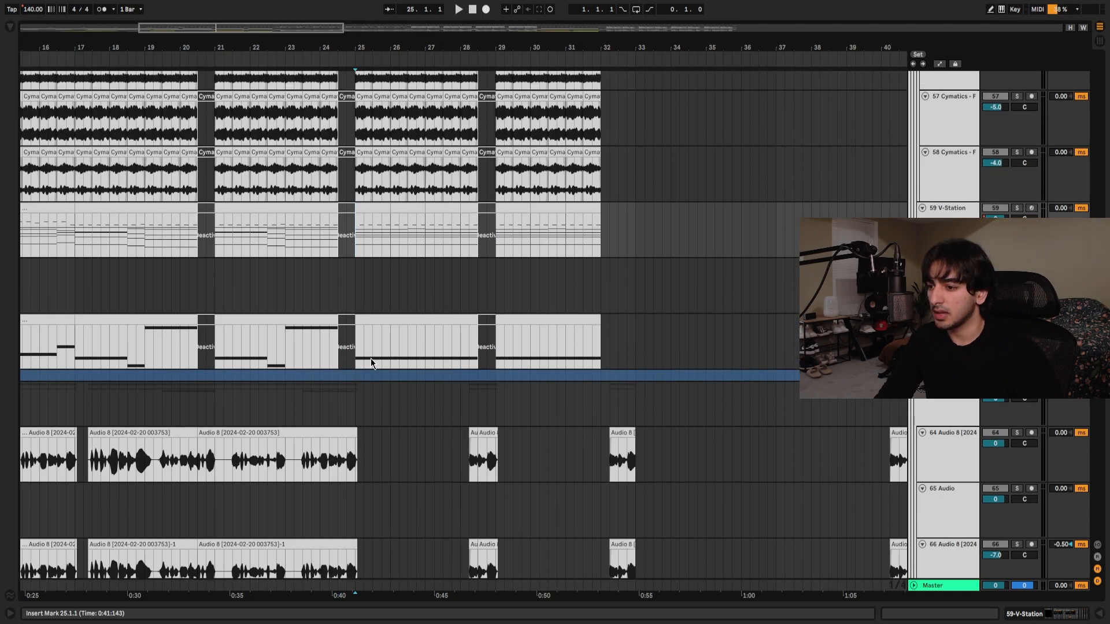
{"action": "left_click", "coordinate": [353, 359]}
{"action": "double_click", "coordinate": [950, 321]}
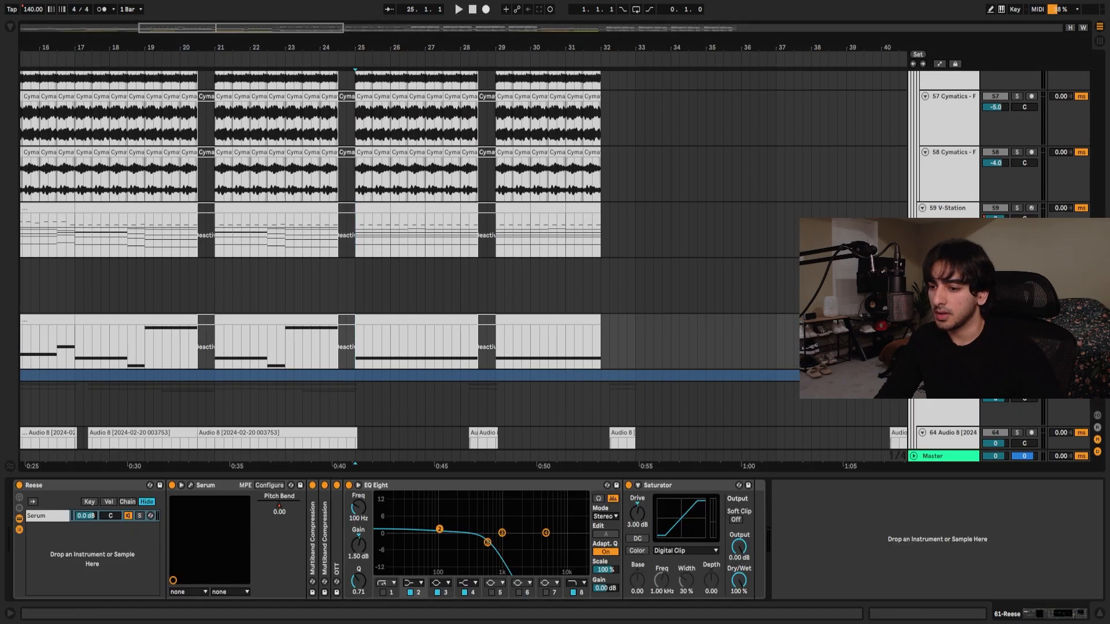
{"action": "key", "text": "a"}
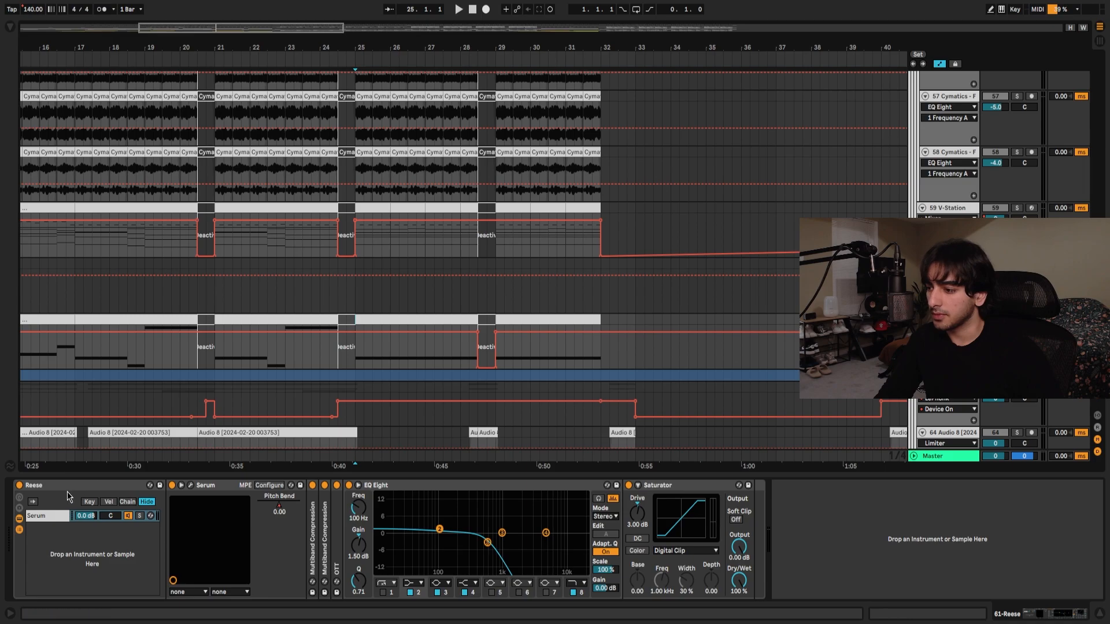
Inspect the Reese track's Serum patch and its Pitch Bend automation, and hide the automation lanes.
{"action": "left_click", "coordinate": [190, 487]}
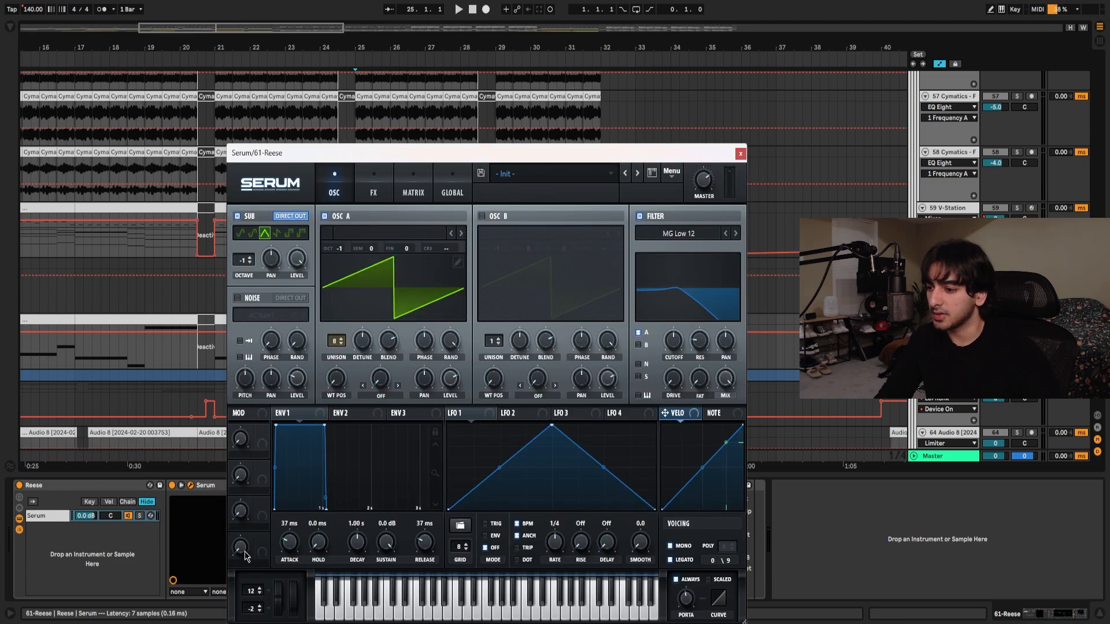
{"action": "left_click_drag", "start_coordinate": [410, 156], "coordinate": [389, 82]}
{"action": "left_click", "coordinate": [258, 524]}
{"action": "left_click", "coordinate": [719, 80]}
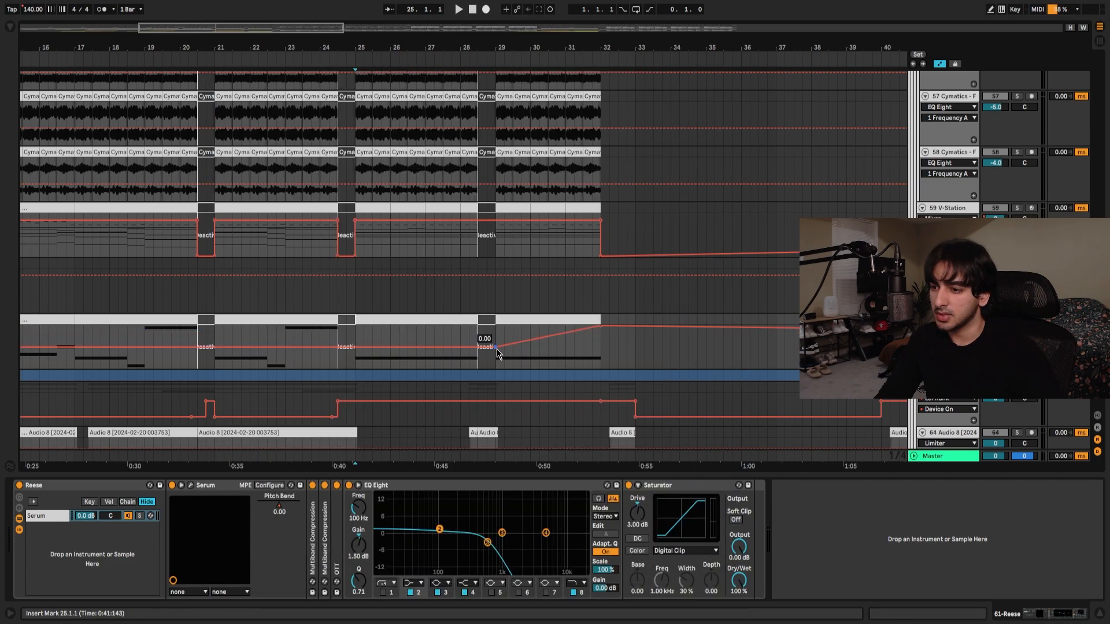
{"action": "scroll", "coordinate": [502, 334], "scroll_direction": "up", "scroll_amount": 3}
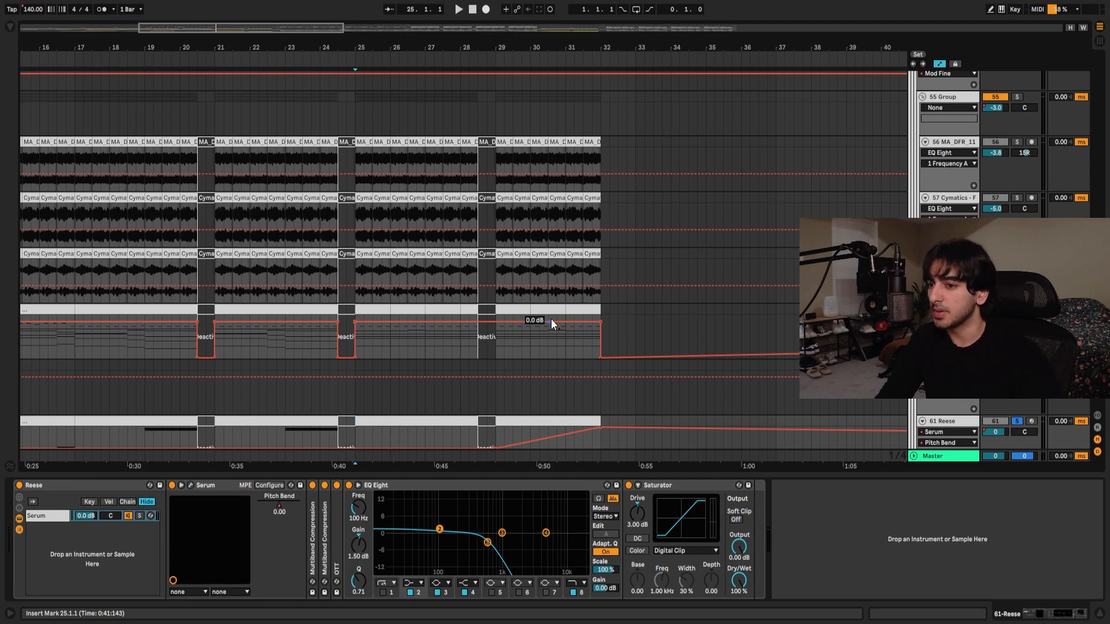
{"action": "key", "text": "a"}
Solo the Drums group and play the kicks, claps and drum loops from bar 25.
{"action": "scroll", "coordinate": [484, 180], "scroll_direction": "up", "scroll_amount": 15}
{"action": "scroll", "coordinate": [484, 180], "scroll_direction": "up", "scroll_amount": 5}
{"action": "scroll", "coordinate": [483, 180], "scroll_direction": "up", "scroll_amount": 5}
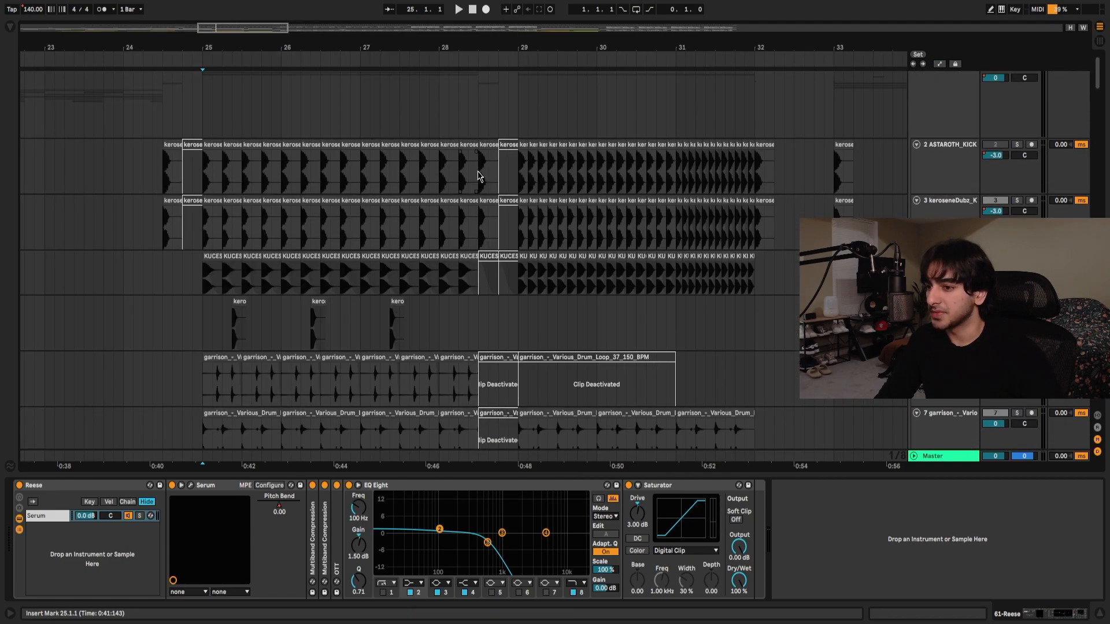
{"action": "key", "text": "space"}
{"action": "key", "text": "space"}
{"action": "scroll", "coordinate": [486, 179], "scroll_direction": "up", "scroll_amount": 1}
{"action": "left_click", "coordinate": [944, 106]}
{"action": "left_click", "coordinate": [1014, 77]}
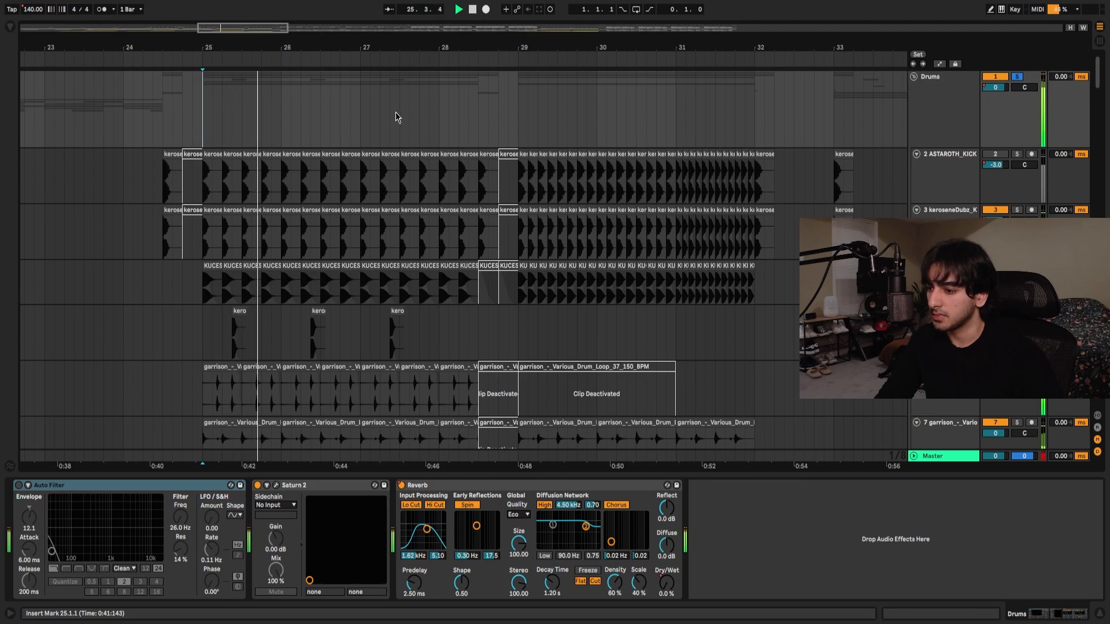
Play the two garrison drum loops on tracks 6 and 7 in isolation from bar 25.
{"action": "scroll", "coordinate": [450, 111], "scroll_direction": "down", "scroll_amount": 1}
{"action": "scroll", "coordinate": [450, 112], "scroll_direction": "down", "scroll_amount": 1}
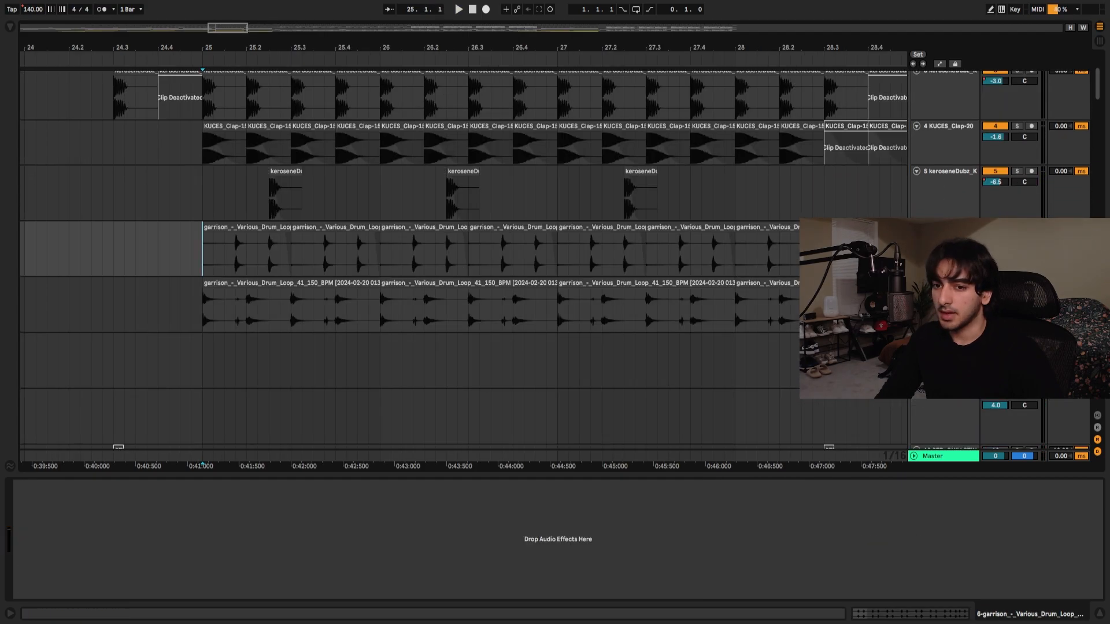
{"action": "left_click", "coordinate": [947, 283]}
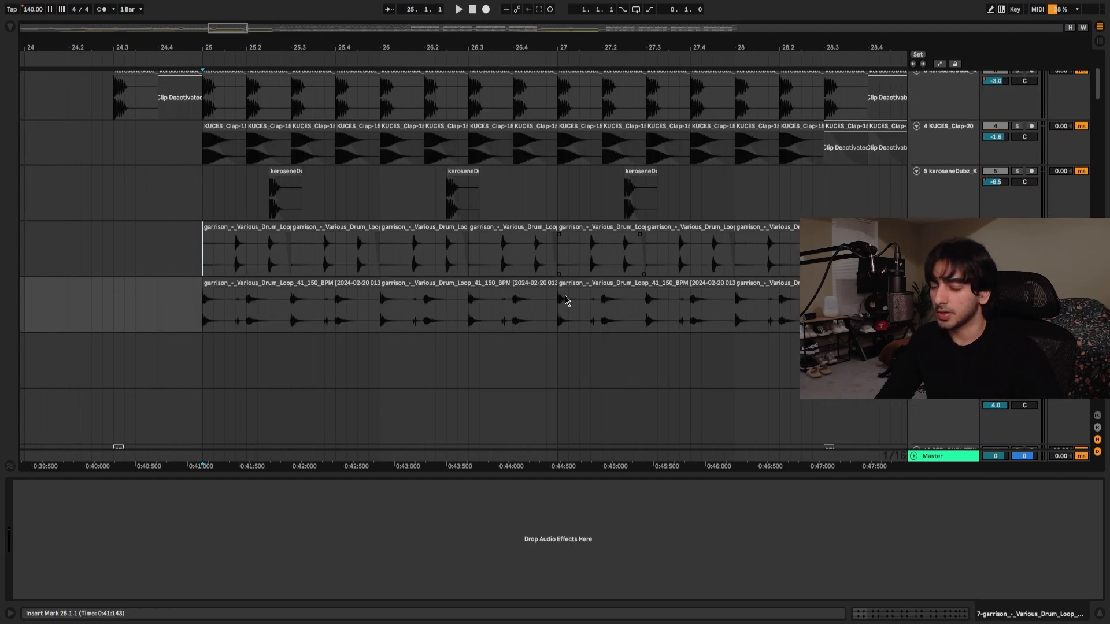
{"action": "key", "text": "space"}
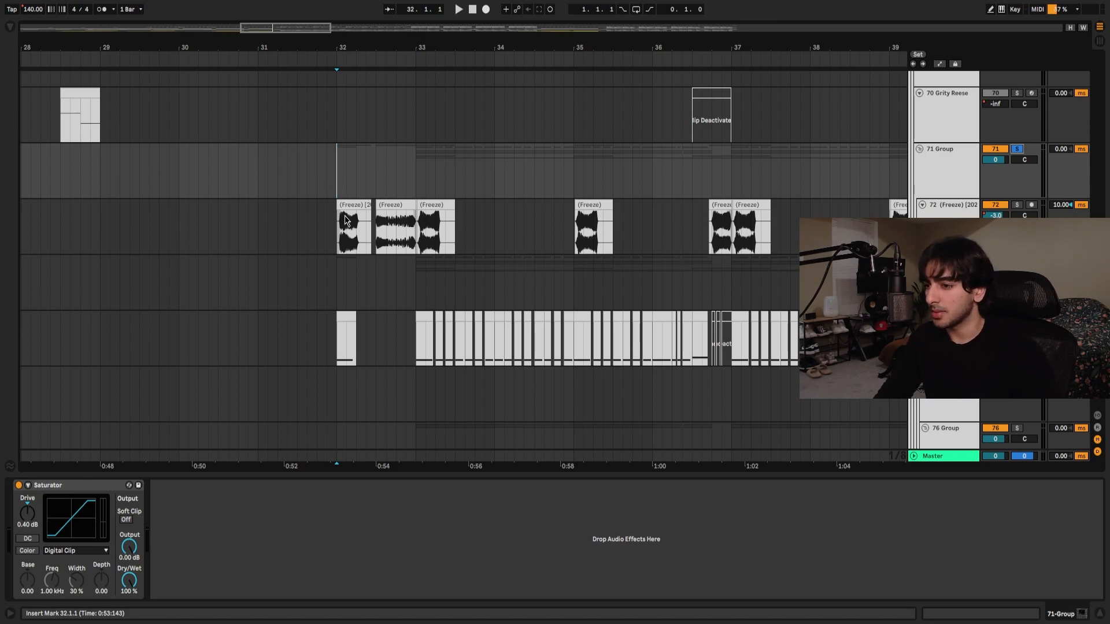
Play the soloed group 71 from bar 32 and move the insert marker to bar 33.
{"action": "scroll", "coordinate": [345, 220], "scroll_direction": "up", "scroll_amount": 5}
{"action": "key", "text": "space"}
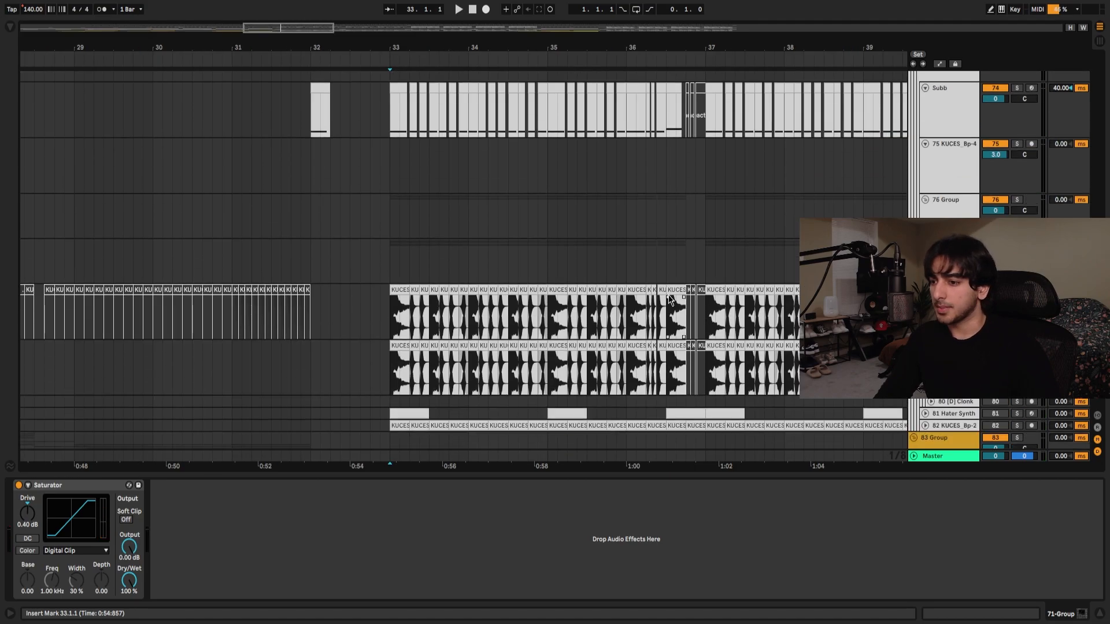
{"action": "scroll", "coordinate": [468, 306], "scroll_direction": "up", "scroll_amount": 5}
{"action": "left_click", "coordinate": [399, 170]}
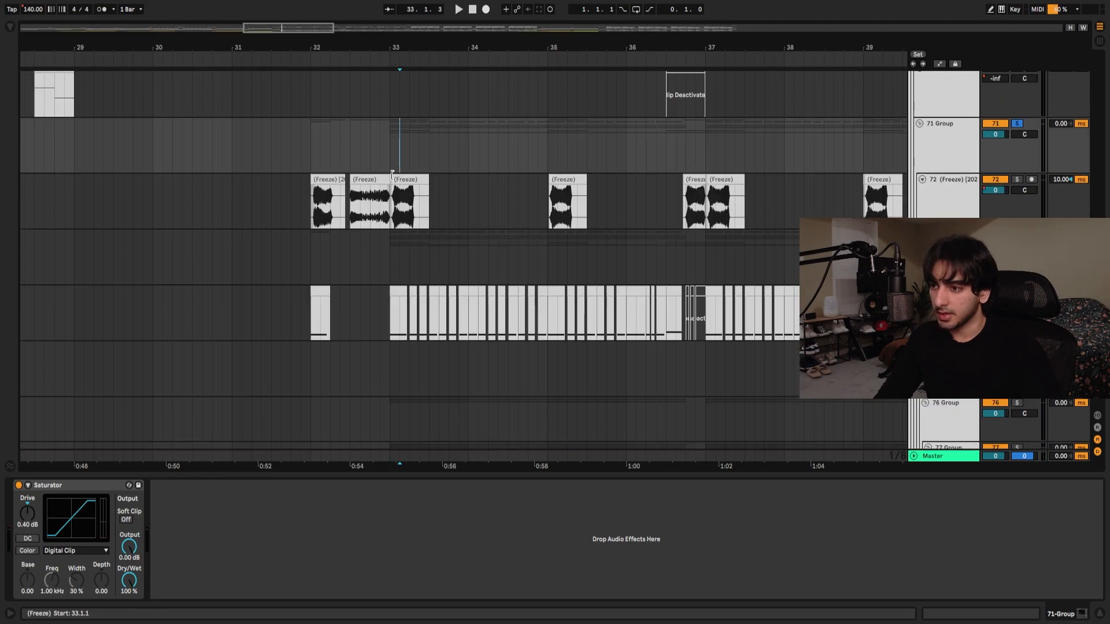
Show the effect chain of the frozen track 72 in group 71.
{"action": "scroll", "coordinate": [809, 234], "scroll_direction": "up", "scroll_amount": 2}
{"action": "left_click", "coordinate": [946, 234]}
{"action": "scroll", "coordinate": [412, 320], "scroll_direction": "up", "scroll_amount": 4}
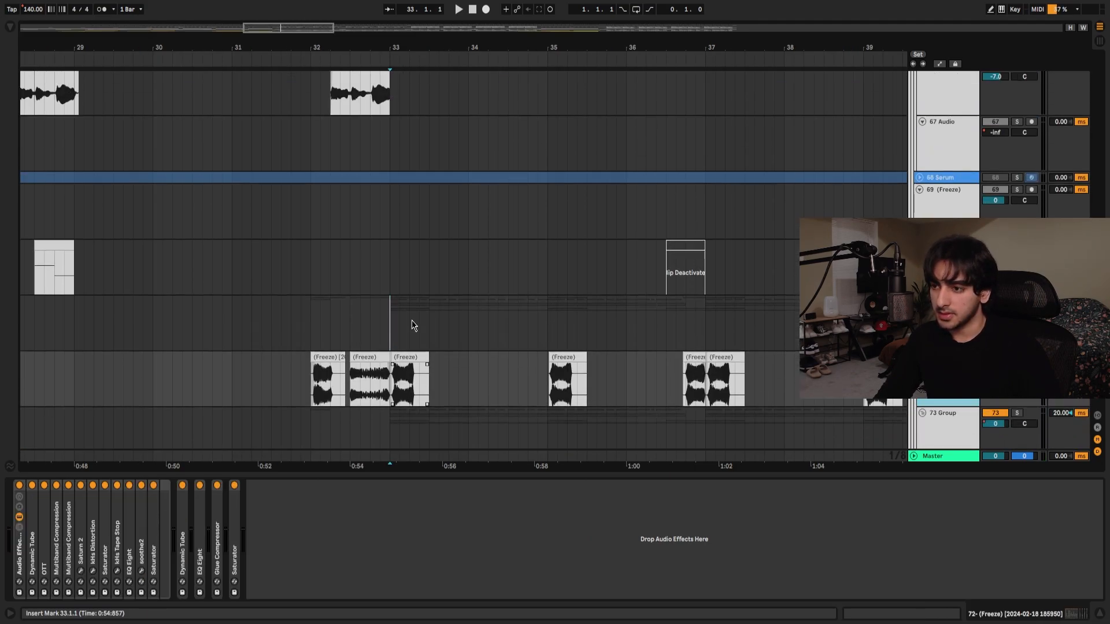
Play the Hater Synth track from bar 33 and fold all of its devices except Operator.
{"action": "scroll", "coordinate": [398, 297], "scroll_direction": "down", "scroll_amount": 3}
{"action": "key", "text": "space"}
{"action": "scroll", "coordinate": [393, 277], "scroll_direction": "up", "scroll_amount": 3}
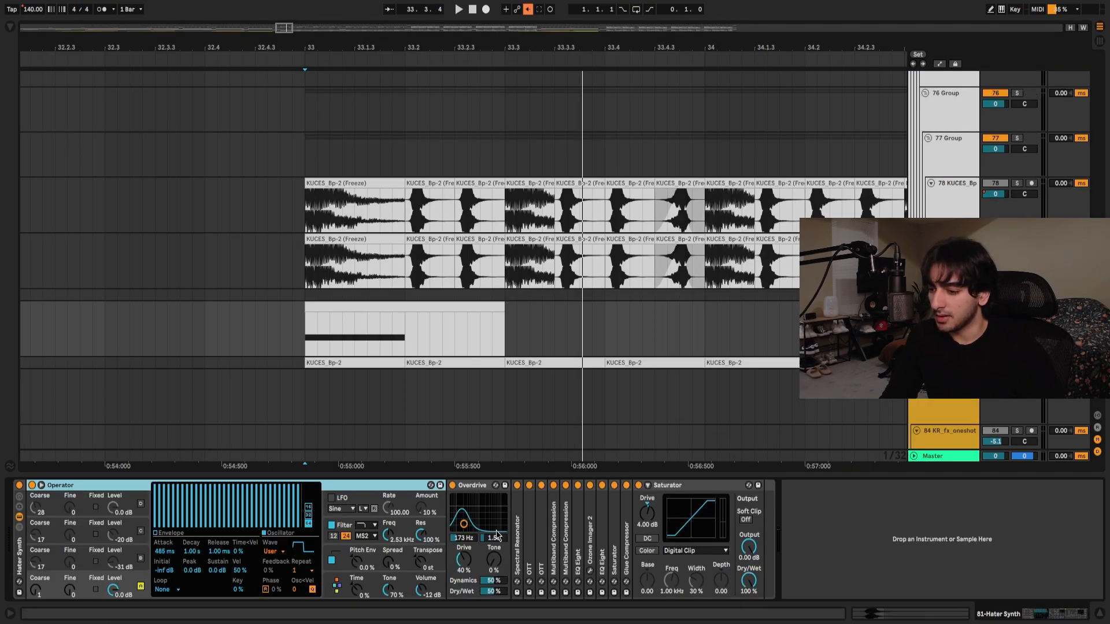
{"action": "double_click", "coordinate": [473, 485], "text": "alt"}
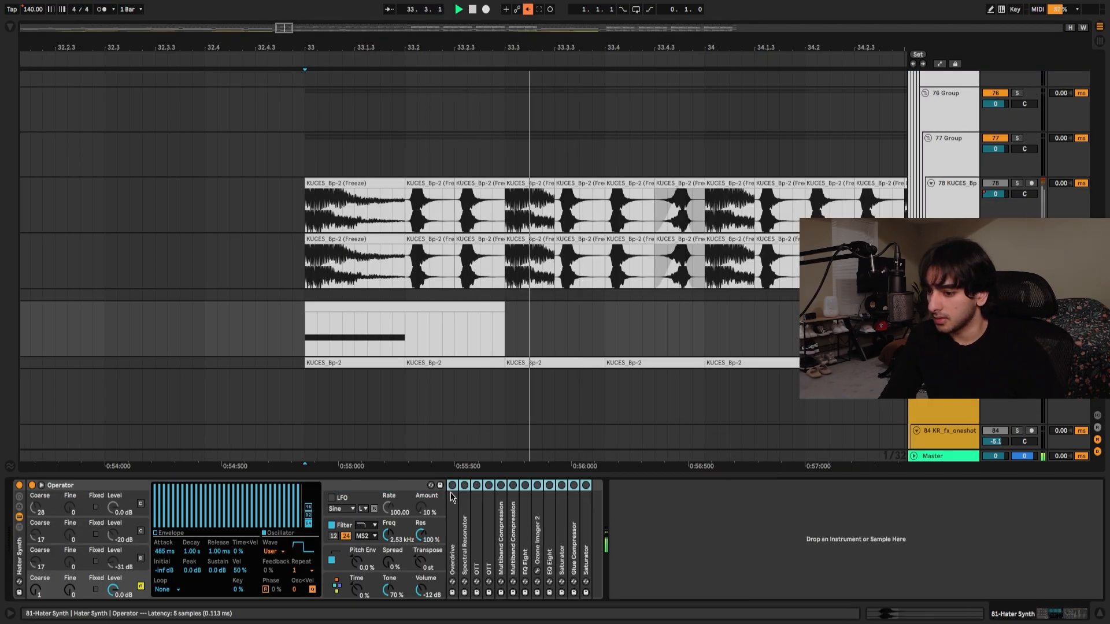
{"action": "left_click", "coordinate": [85, 580]}
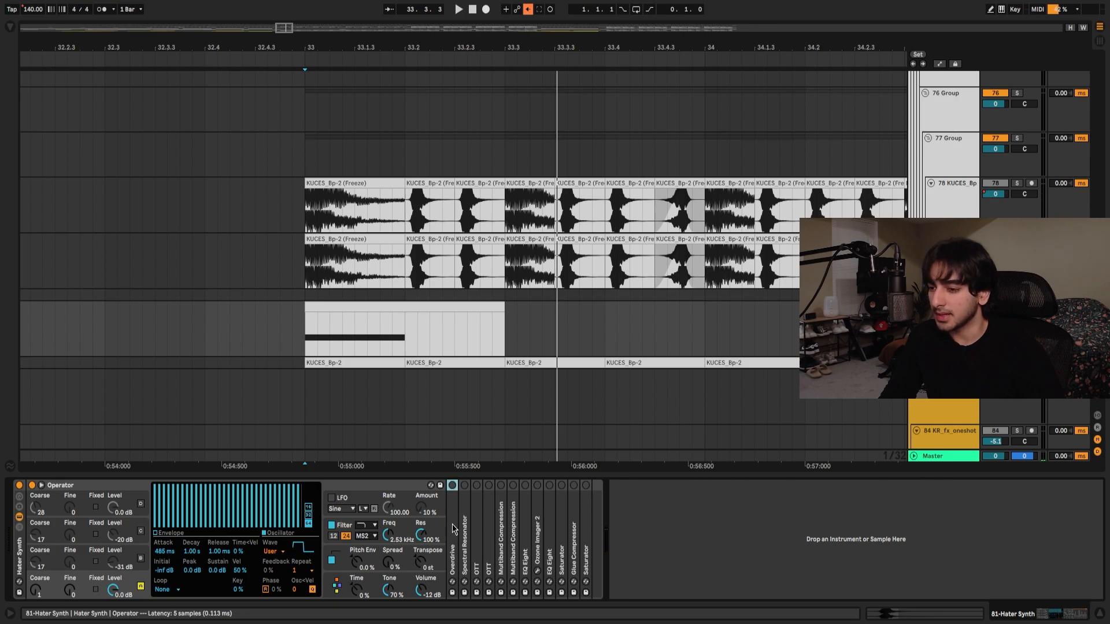
Compare the Hater Synth sound from bar 33 with its post-Operator effects bypassed and with all of them re-enabled.
{"action": "key", "text": "space"}
{"action": "key", "text": "space"}
{"action": "left_click", "coordinate": [588, 500], "text": "shift"}
{"action": "left_click", "coordinate": [587, 488]}
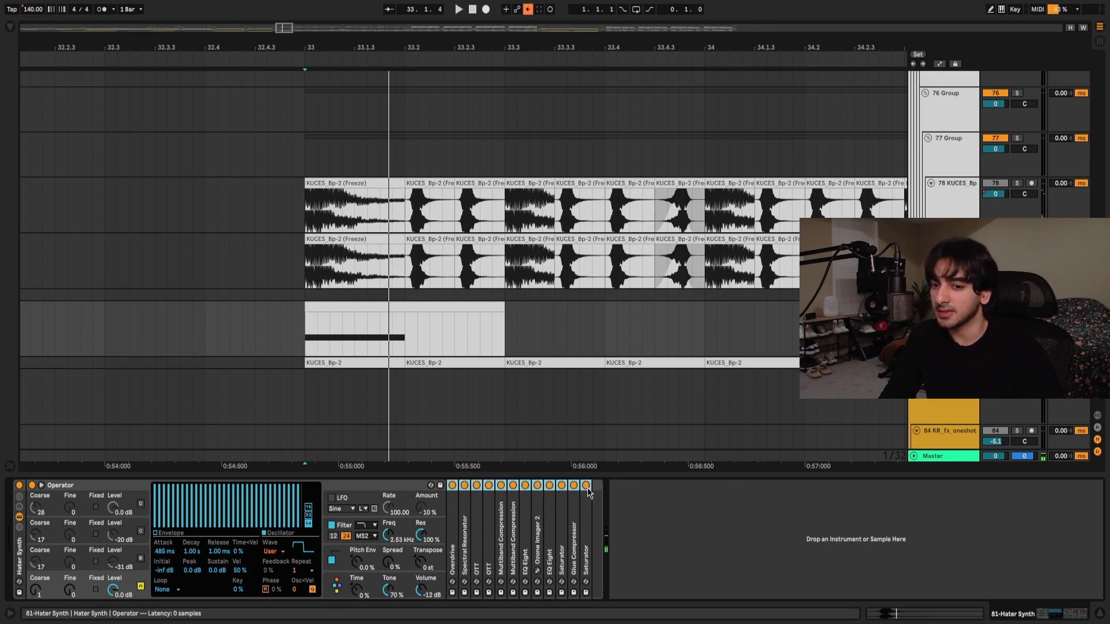
{"action": "key", "text": "space"}
{"action": "key", "text": "space"}
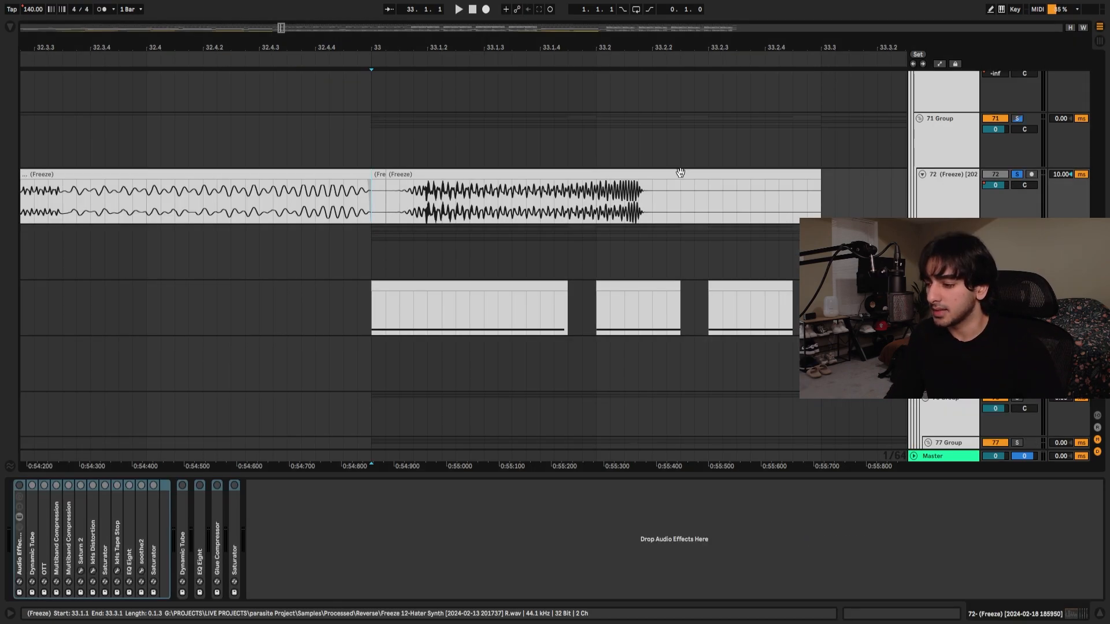
Play frozen track 72 from bar 33 with its effects bypassed, and show its Dynamic Tube settings.
{"action": "key", "text": "space"}
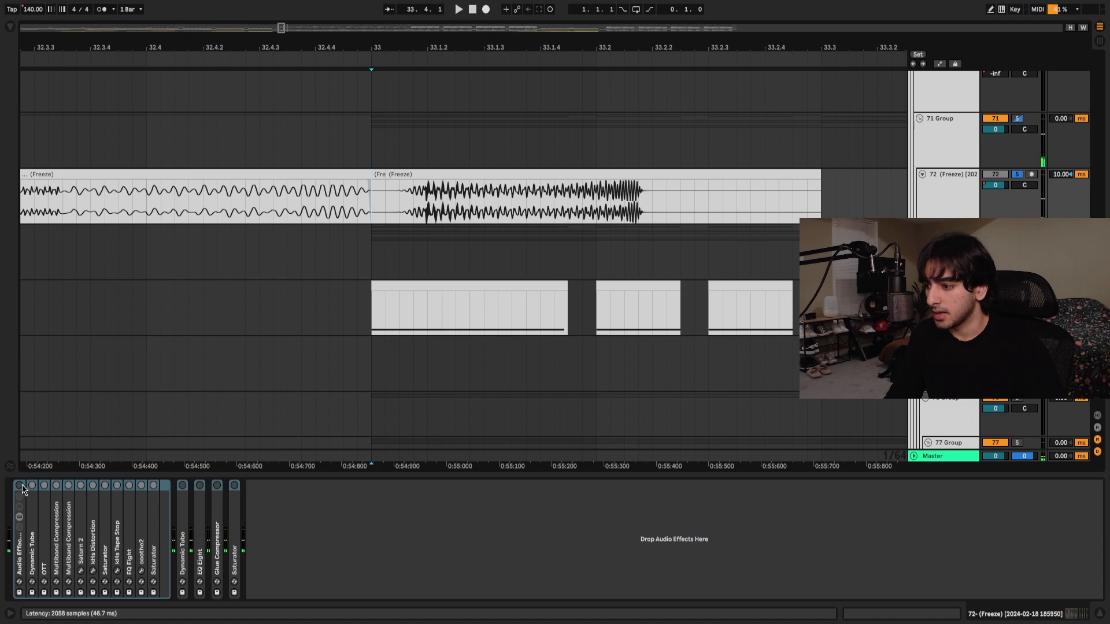
{"action": "double_click", "coordinate": [36, 533]}
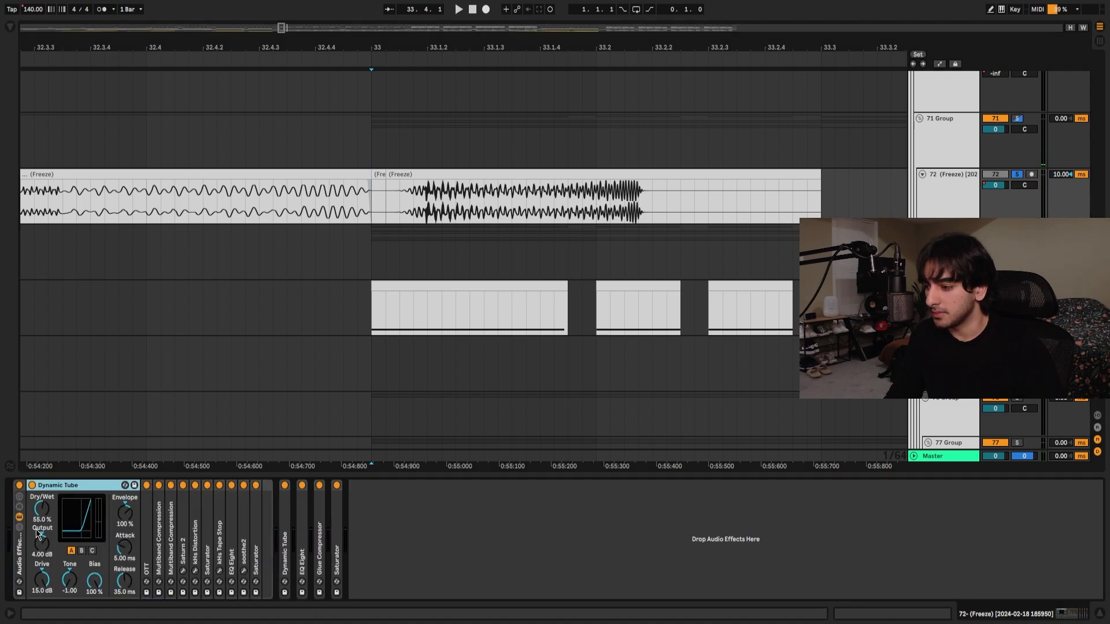
{"action": "double_click", "coordinate": [68, 486]}
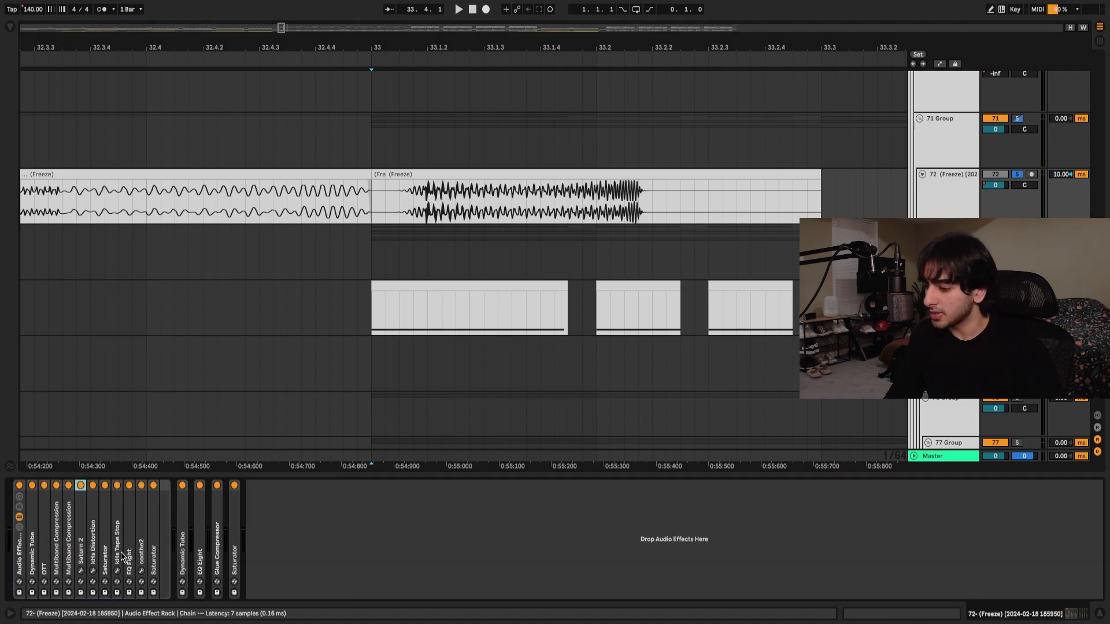
Inspect the Foldback settings in track 72's kHs Distortion and point out the Saturator and kHs Tape Stop.
{"action": "left_click", "coordinate": [93, 571]}
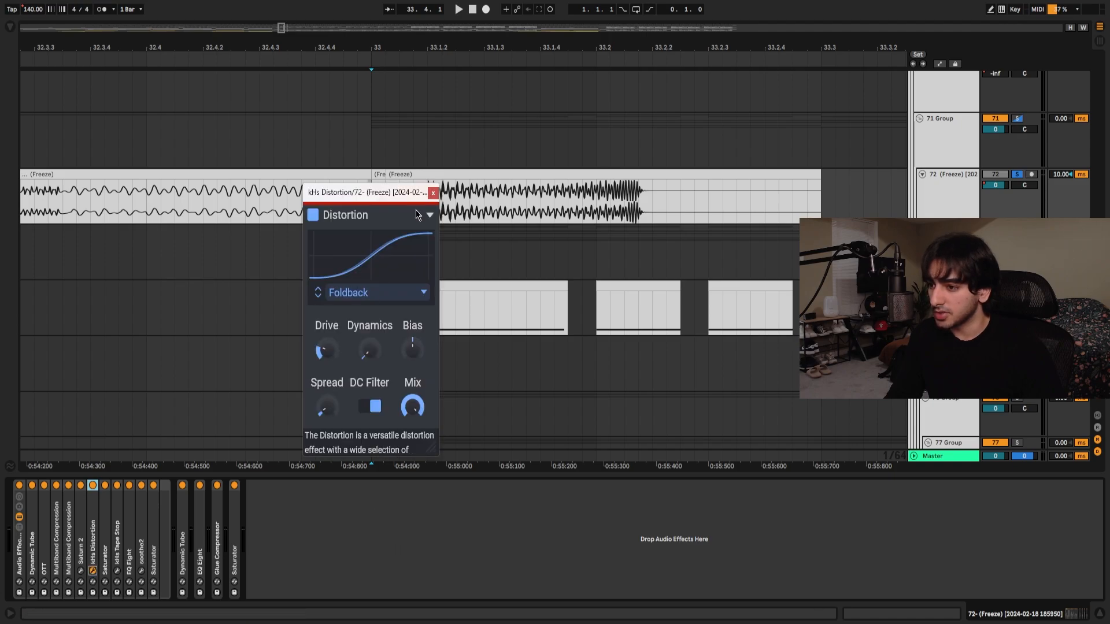
{"action": "left_click", "coordinate": [433, 196]}
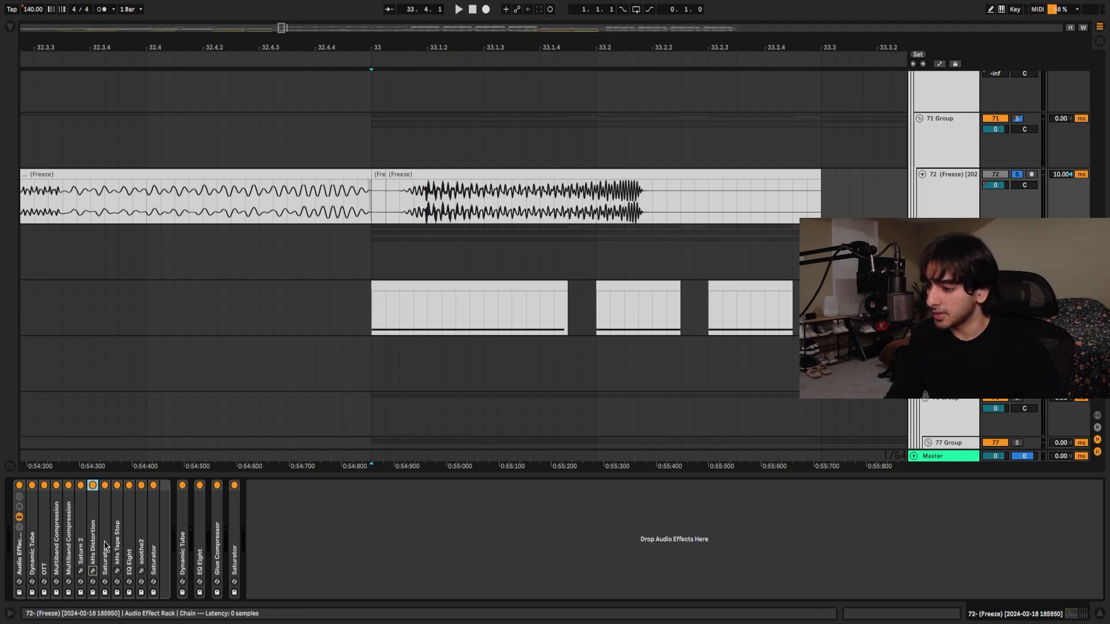
{"action": "left_click", "coordinate": [92, 570]}
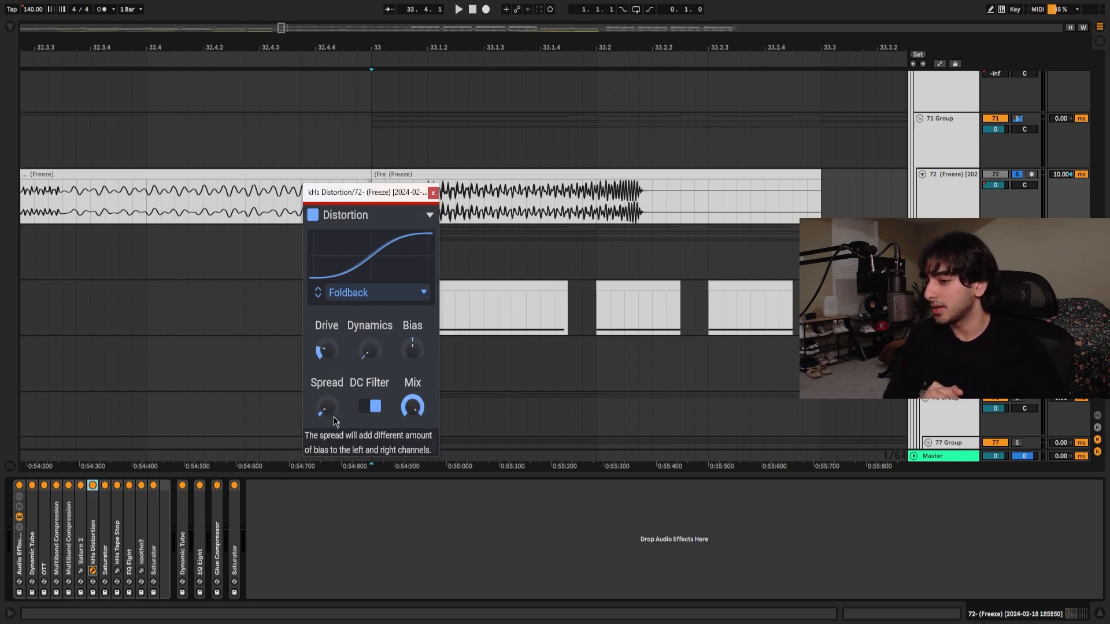
{"action": "left_click", "coordinate": [105, 552]}
{"action": "left_click", "coordinate": [117, 553]}
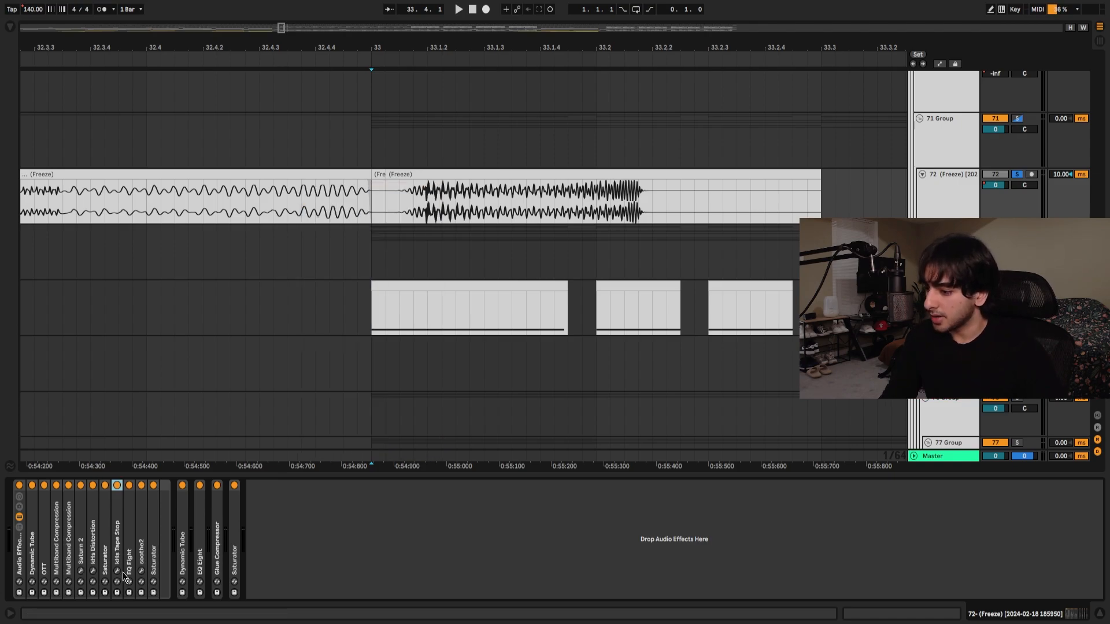
Examine the soothe2 settings and the second EQ Eight in track 72's effect chain.
{"action": "left_click", "coordinate": [141, 571]}
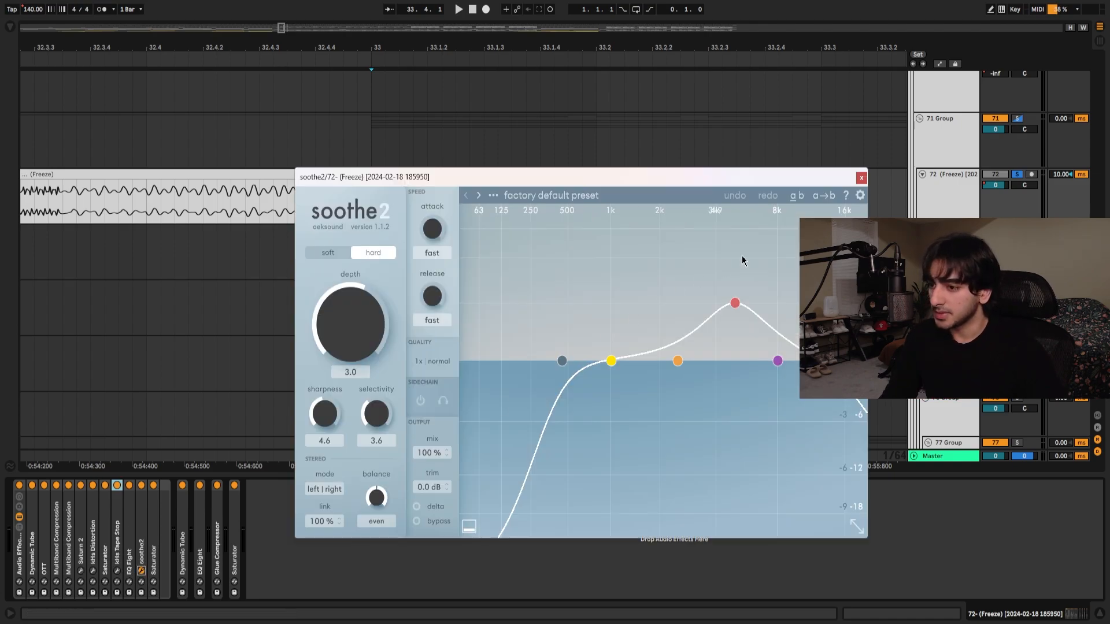
{"action": "left_click", "coordinate": [860, 179]}
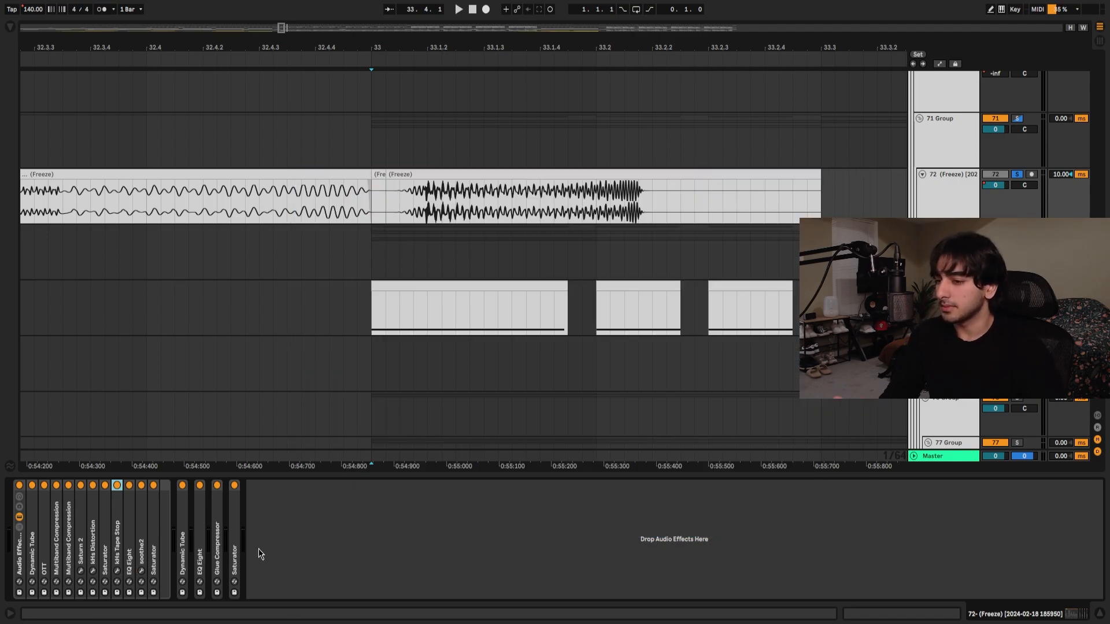
{"action": "double_click", "coordinate": [198, 560]}
{"action": "double_click", "coordinate": [248, 490]}
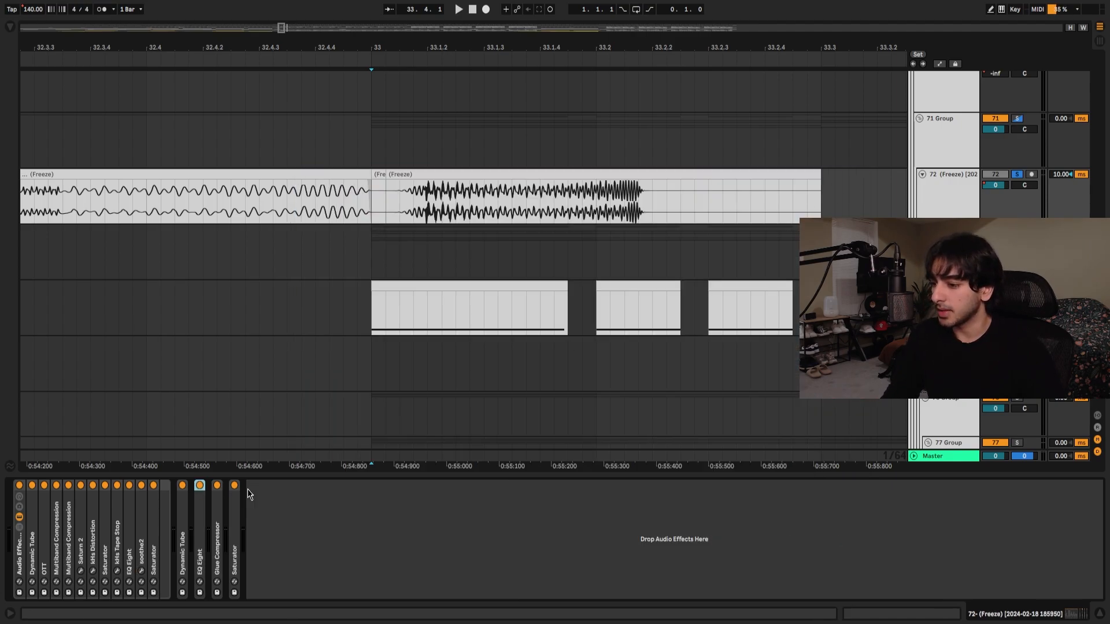
Play frozen track 72 from bar 33 with its full effect chain enabled.
{"action": "left_click", "coordinate": [127, 508]}
{"action": "left_click", "coordinate": [512, 195]}
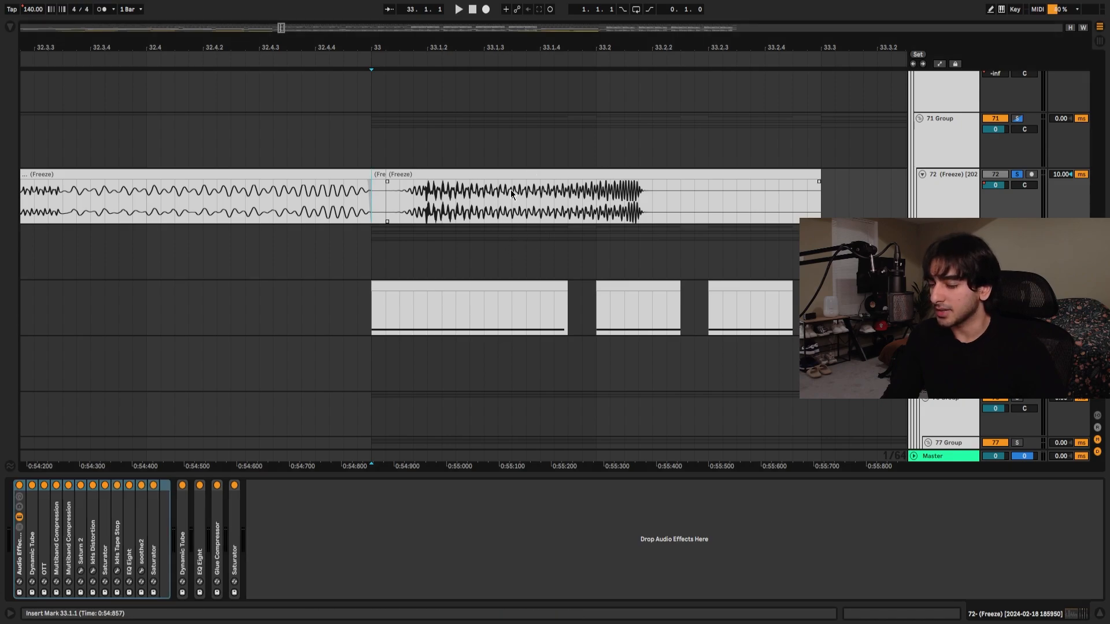
{"action": "key", "text": "space"}
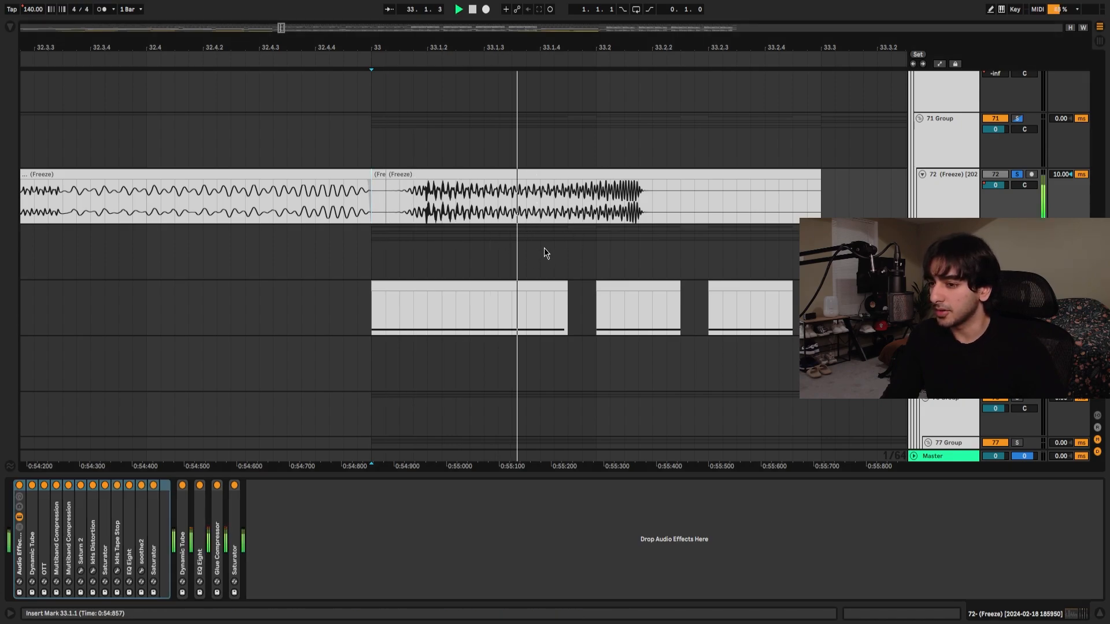
{"action": "key", "text": "space"}
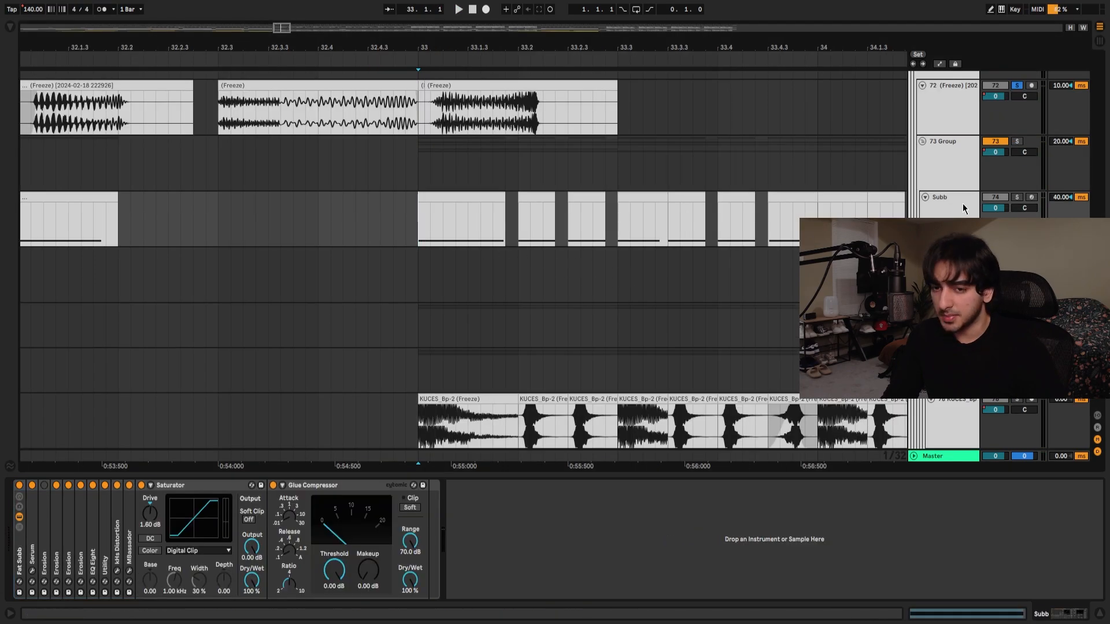
Solo the Subb track and inspect the oscillator and FX pages of its Main Sub patch in Serum.
{"action": "left_click", "coordinate": [1017, 197]}
{"action": "left_click", "coordinate": [30, 571]}
{"action": "right_click", "coordinate": [183, 569]}
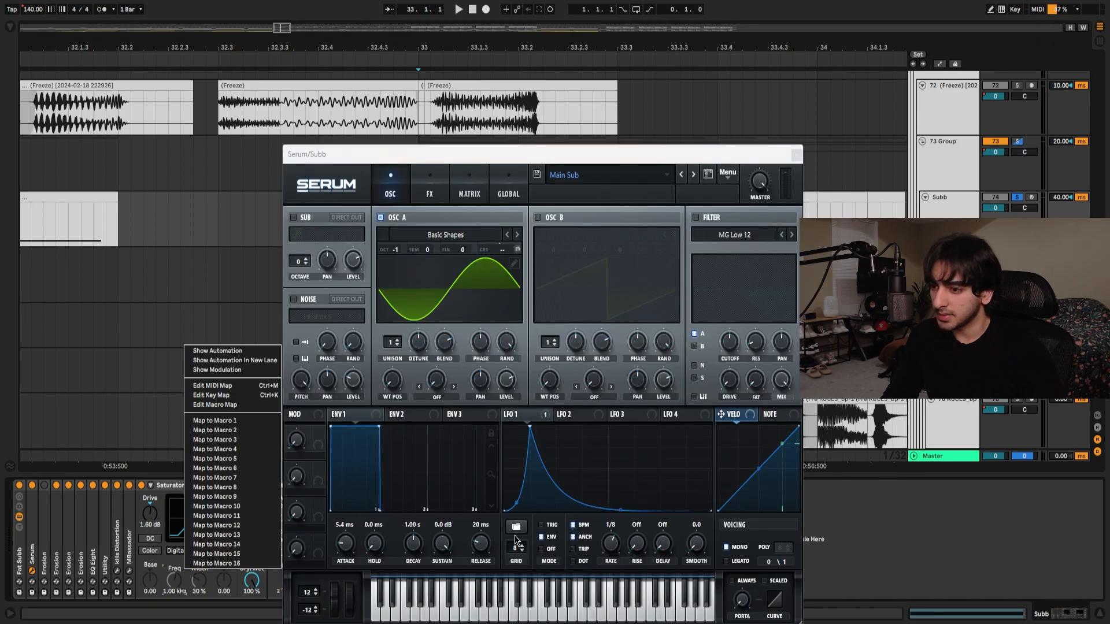
{"action": "left_click_drag", "start_coordinate": [505, 159], "coordinate": [456, 86]}
{"action": "left_click", "coordinate": [380, 120]}
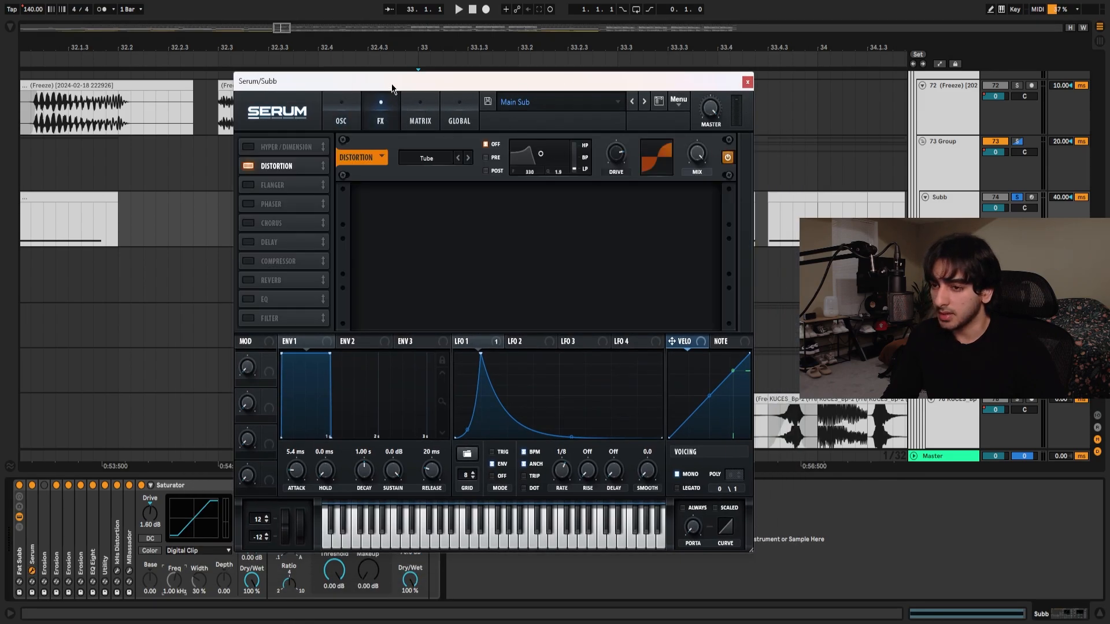
{"action": "left_click", "coordinate": [341, 120]}
{"action": "left_click", "coordinate": [747, 82]}
Examine the EQ Eight and Utility settings on the Subb track, folding each device again.
{"action": "double_click", "coordinate": [93, 529]}
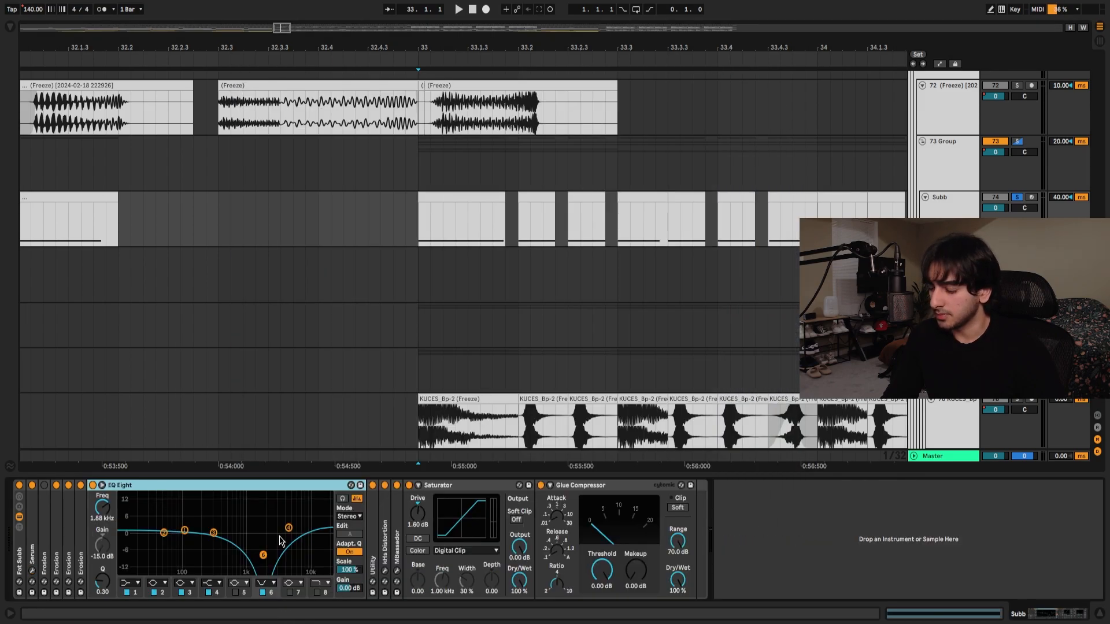
{"action": "double_click", "coordinate": [270, 491]}
{"action": "double_click", "coordinate": [105, 529]}
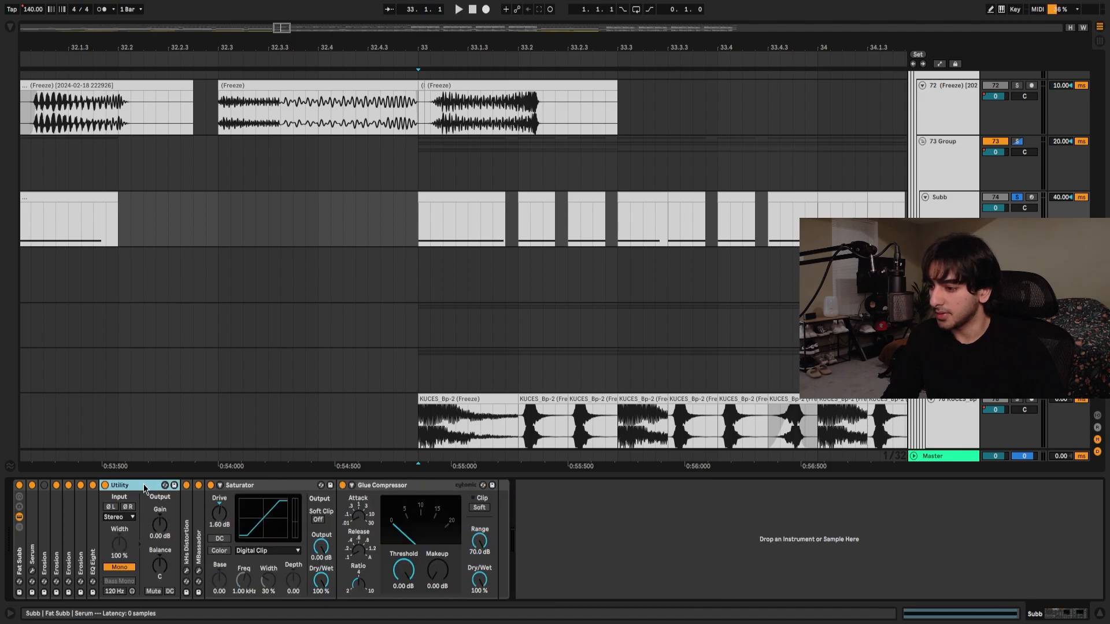
{"action": "double_click", "coordinate": [143, 484]}
Inspect the Subb track's kHs Distortion, MBassador, Saturator and Glue Compressor.
{"action": "left_click", "coordinate": [117, 571]}
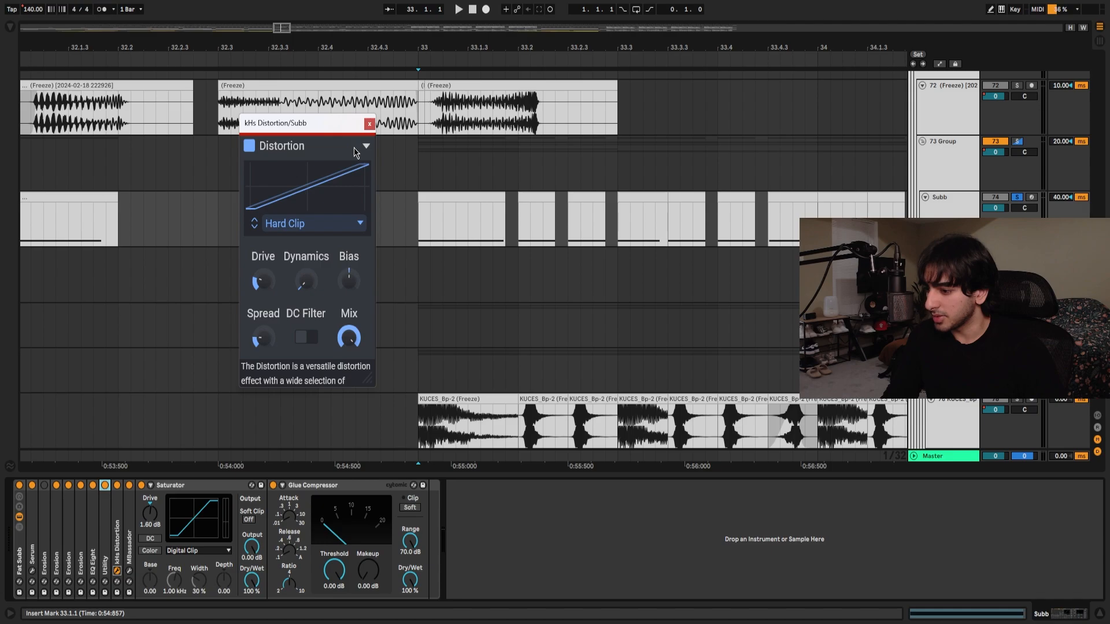
{"action": "left_click", "coordinate": [117, 570]}
{"action": "left_click", "coordinate": [129, 571]}
{"action": "left_click", "coordinate": [129, 570]}
{"action": "left_click", "coordinate": [191, 486]}
{"action": "left_click", "coordinate": [317, 485]}
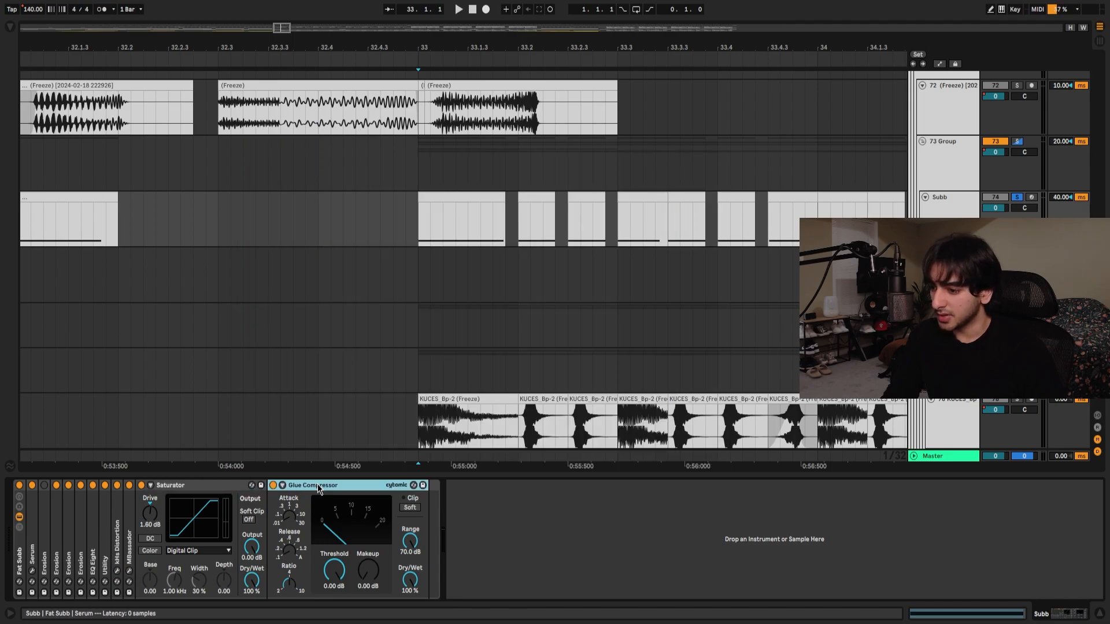
{"action": "double_click", "coordinate": [319, 486]}
{"action": "double_click", "coordinate": [213, 486]}
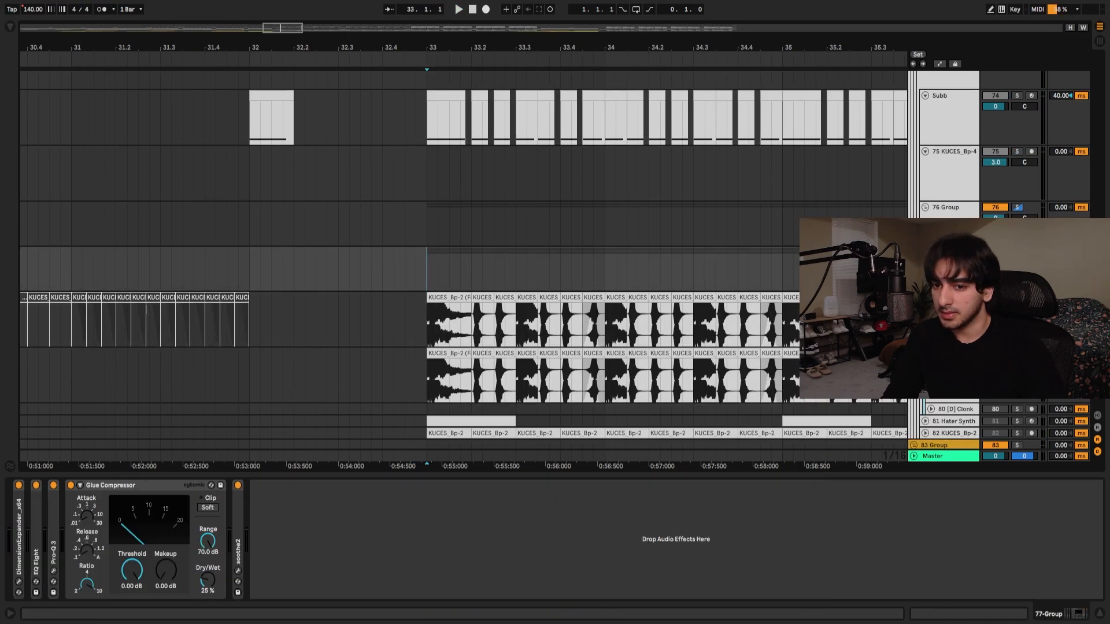
Play the soloed KUCES_Bp track 78 from bar 33 with its effects bypassed.
{"action": "left_click", "coordinate": [995, 309]}
{"action": "scroll", "coordinate": [474, 396], "scroll_direction": "down", "scroll_amount": 3}
{"action": "key", "text": "space"}
{"action": "left_click", "coordinate": [19, 485]}
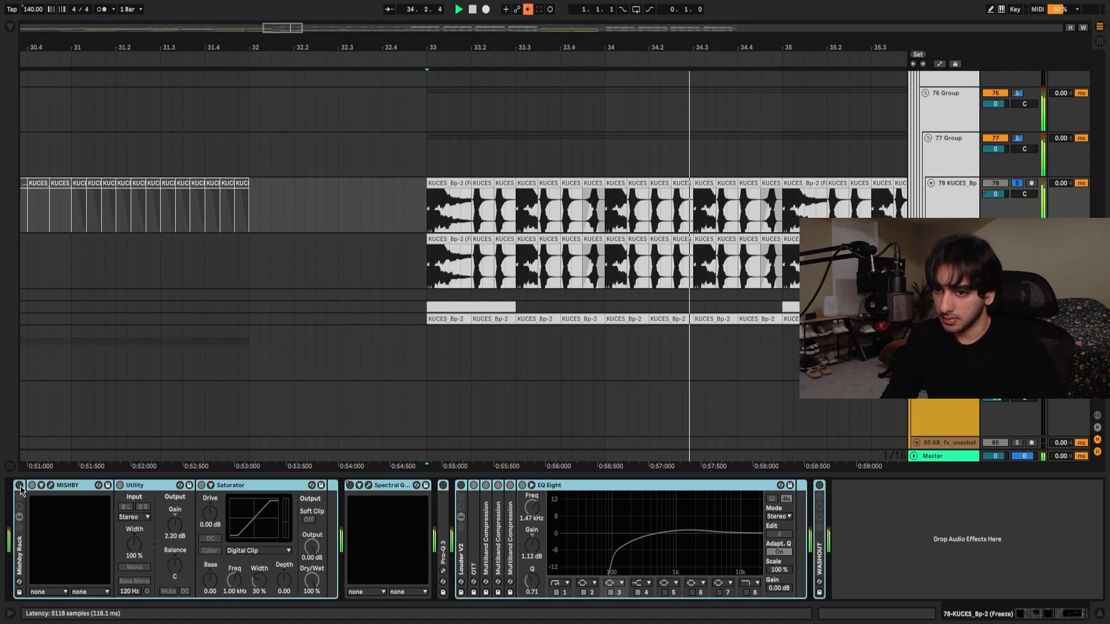
{"action": "left_click", "coordinate": [449, 221]}
{"action": "scroll", "coordinate": [449, 221], "scroll_direction": "up", "scroll_amount": 3, "text": "ctrl"}
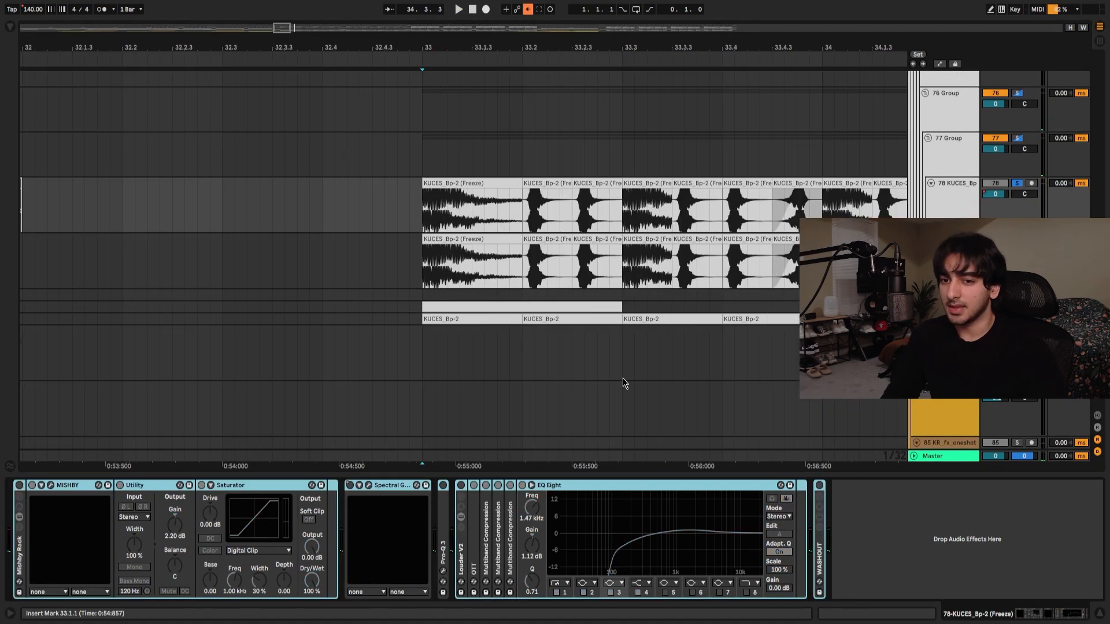
Show the source sample KUCES_Bp-2.wav in the browser's KUCES_Bass Shots Processed folder, and hide the browser.
{"action": "left_click", "coordinate": [14, 26]}
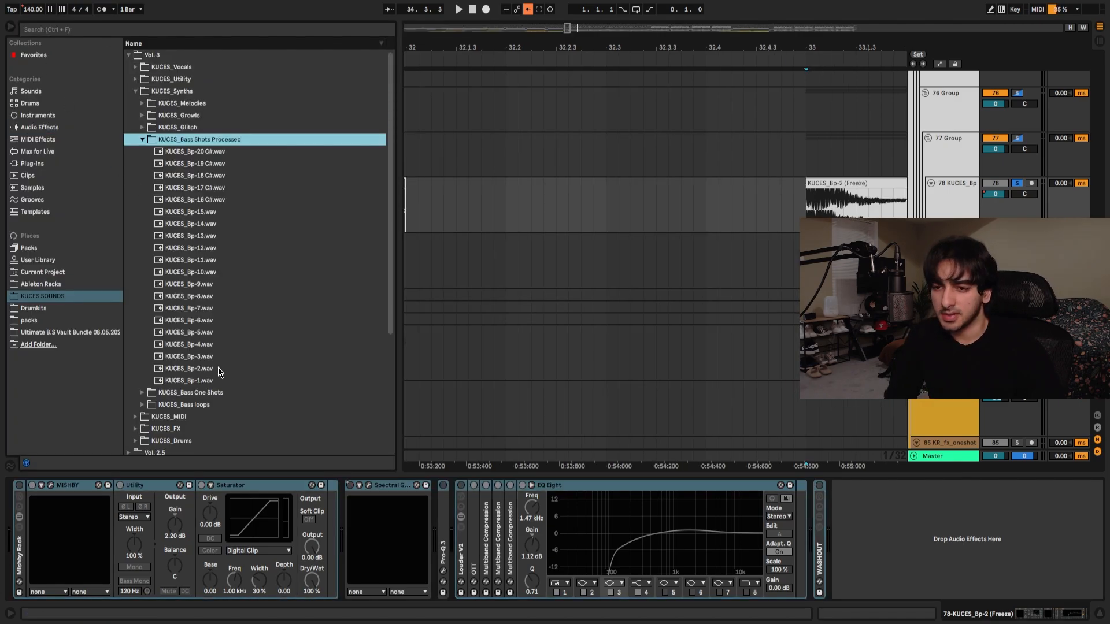
{"action": "left_click", "coordinate": [218, 369]}
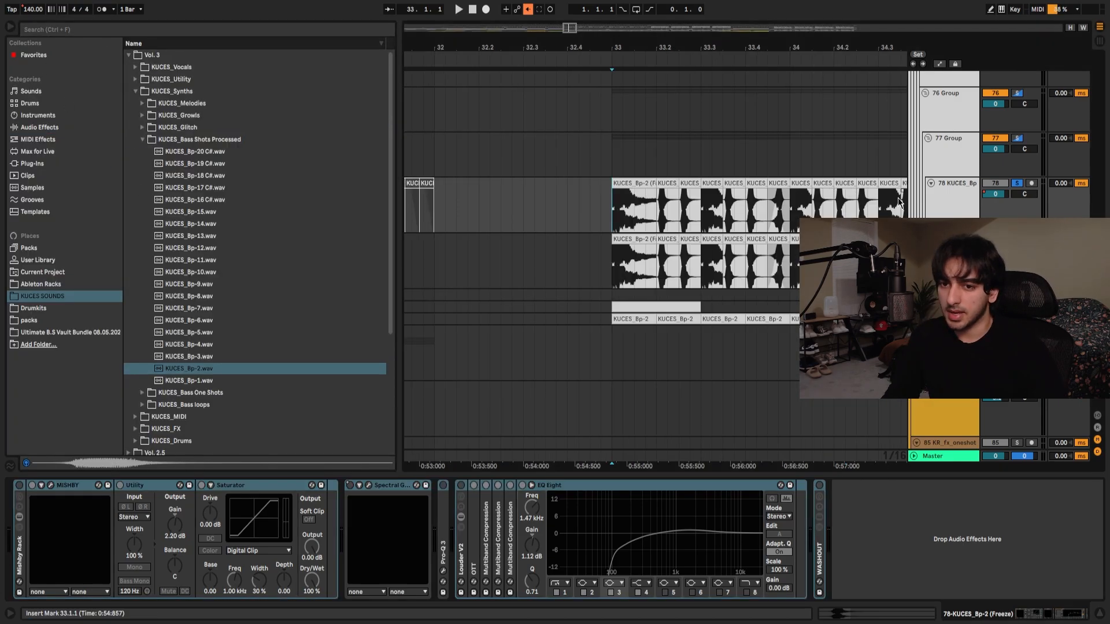
{"action": "scroll", "coordinate": [721, 200], "scroll_direction": "up", "scroll_amount": 3}
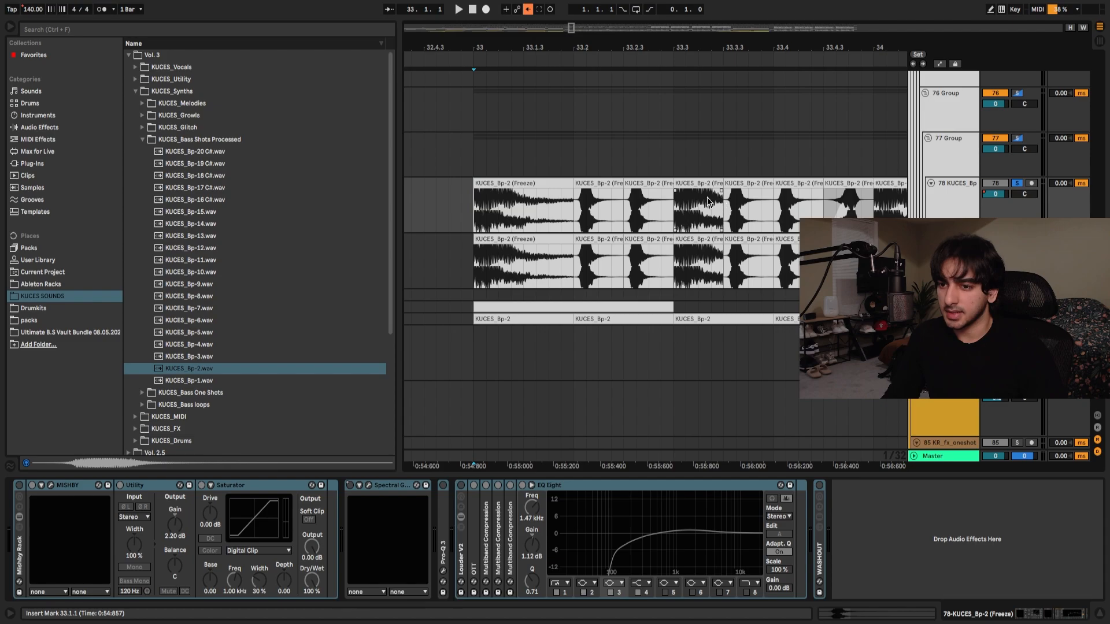
{"action": "left_click", "coordinate": [11, 27]}
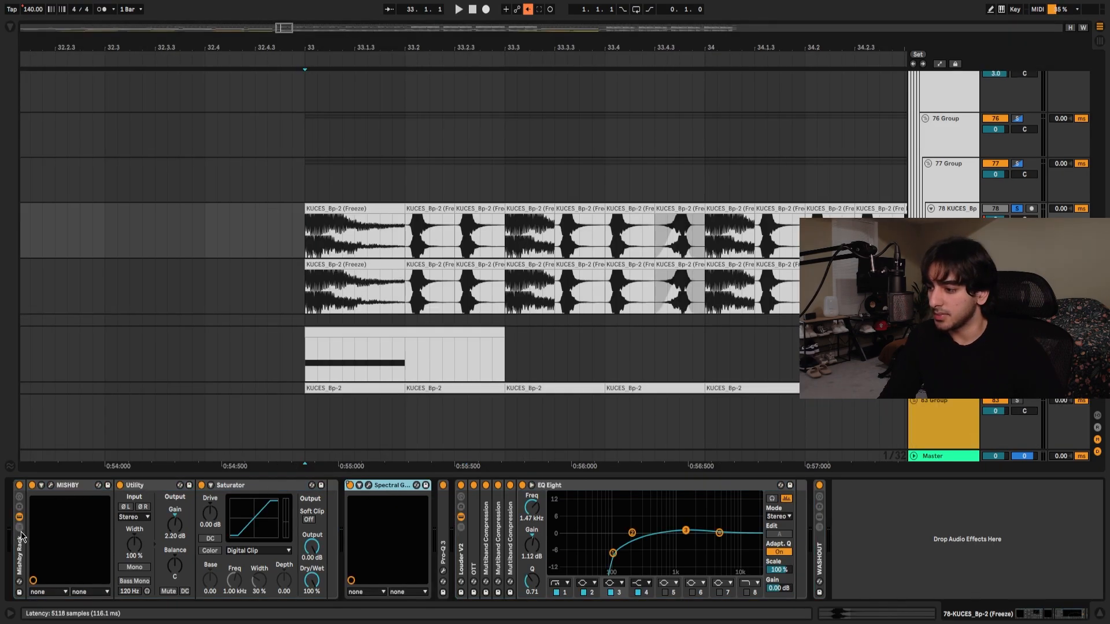
Inspect the Mishby Rack on the KUCES_Bp-2 track, going through its MISHBY, Utility and Saturator devices.
{"action": "left_click", "coordinate": [21, 536]}
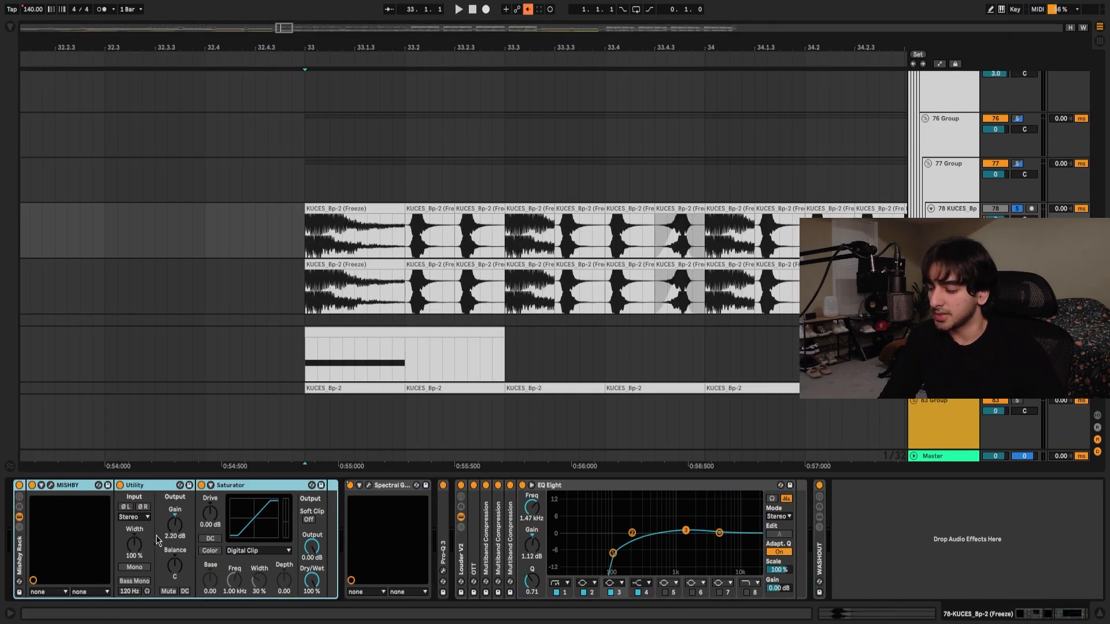
{"action": "left_click", "coordinate": [51, 486]}
{"action": "left_click", "coordinate": [381, 36]}
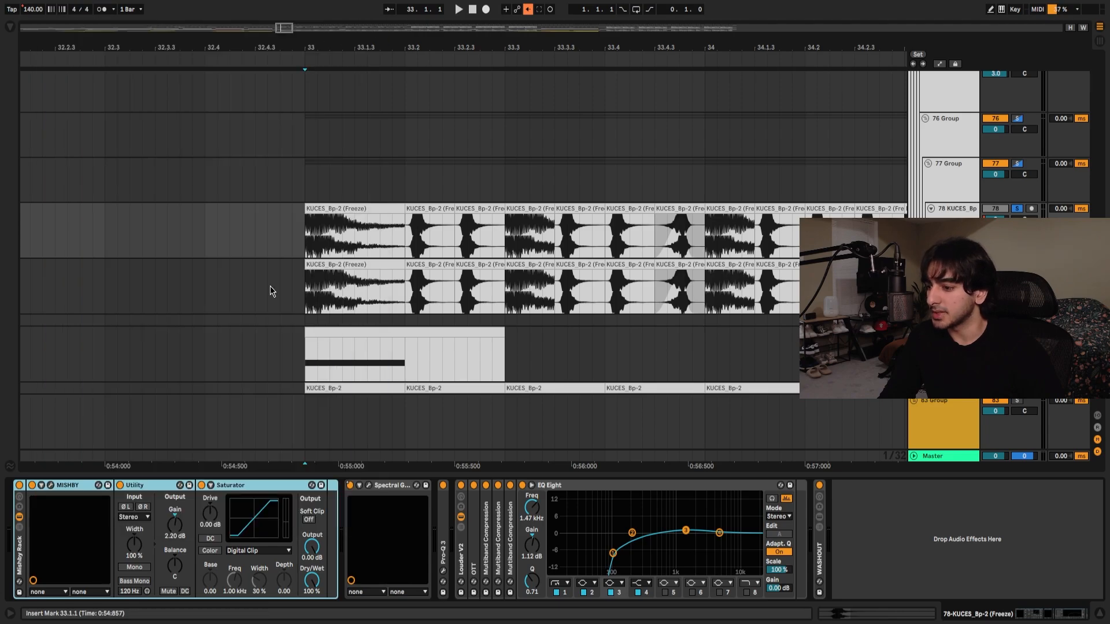
{"action": "left_click", "coordinate": [147, 483]}
{"action": "left_click", "coordinate": [227, 498]}
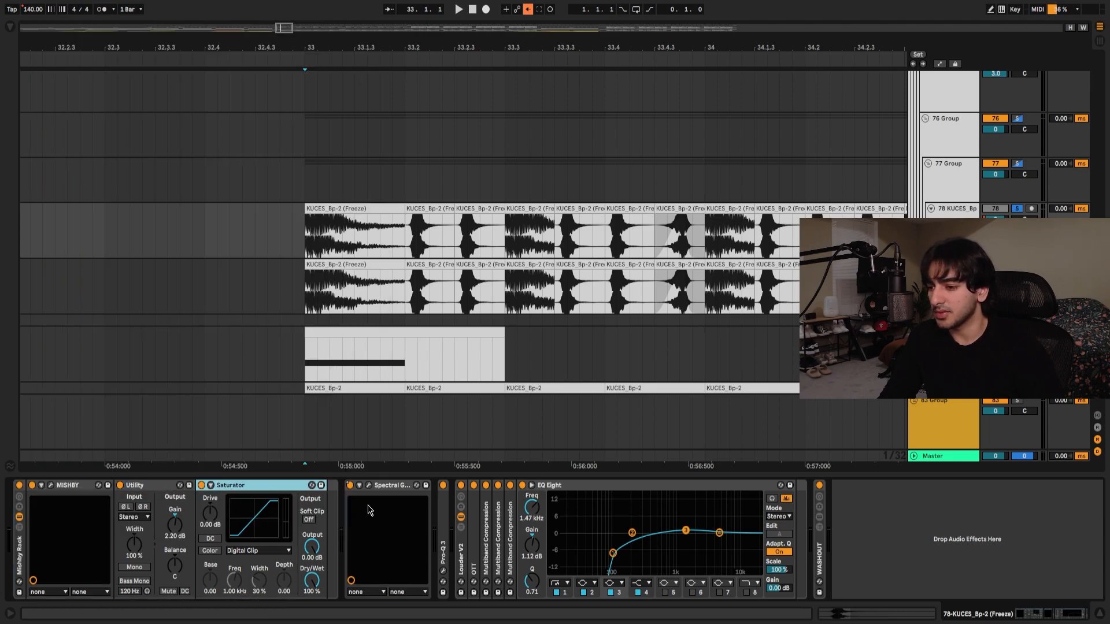
Examine the KUCES_Bp-2 track's Spectral Gate, show the plug-in in the browser's Stepwise folder, and play the track.
{"action": "left_click", "coordinate": [396, 491]}
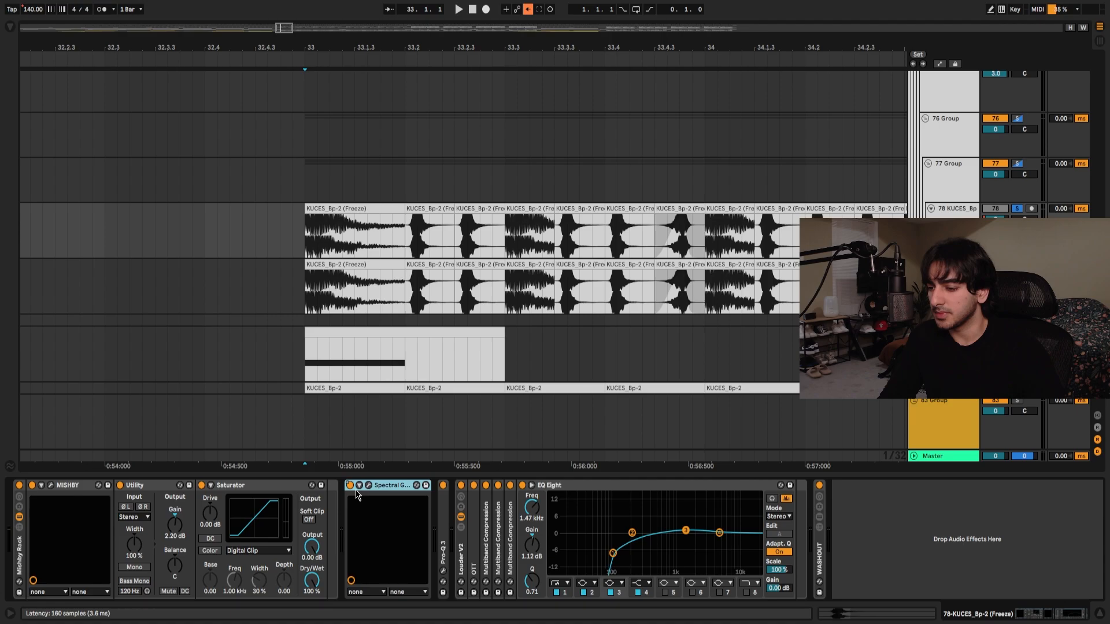
{"action": "left_click", "coordinate": [818, 526]}
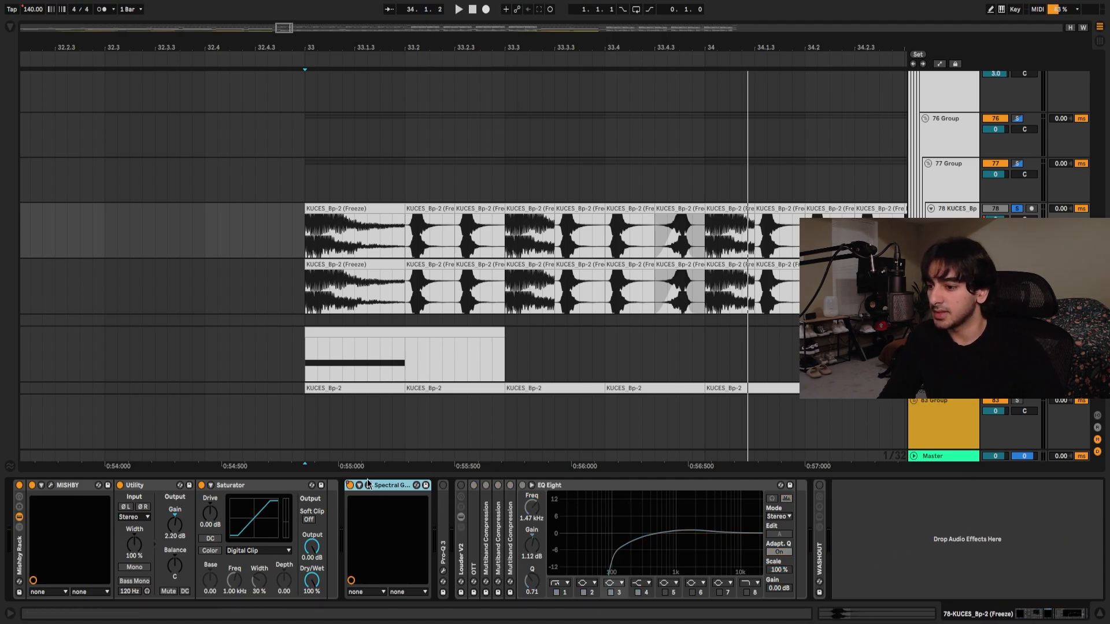
{"action": "left_click", "coordinate": [369, 485]}
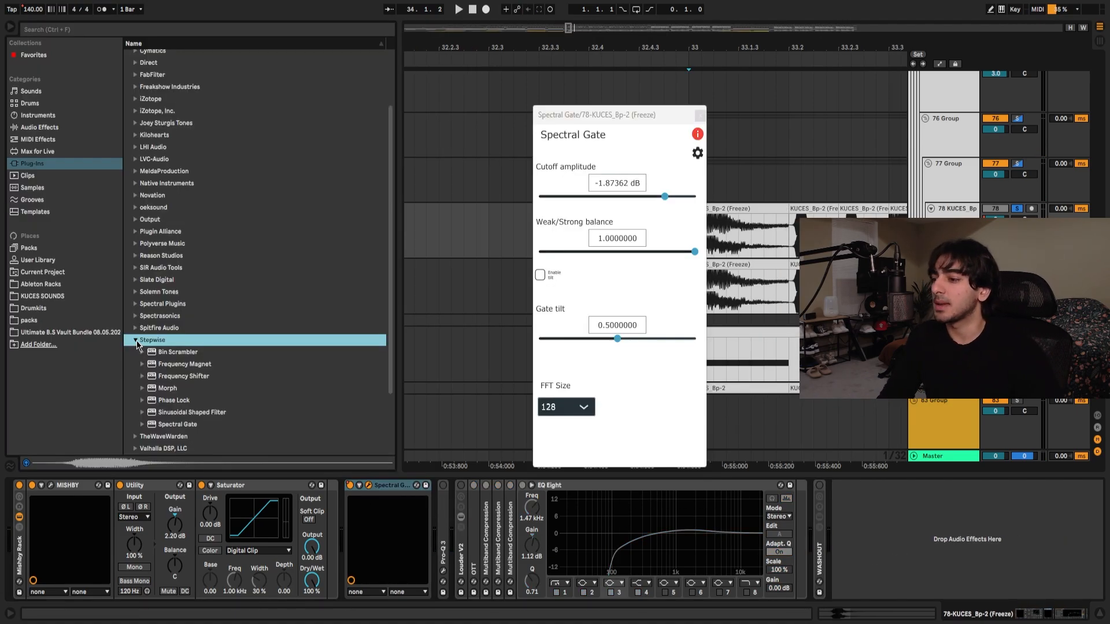
{"action": "left_click", "coordinate": [136, 340]}
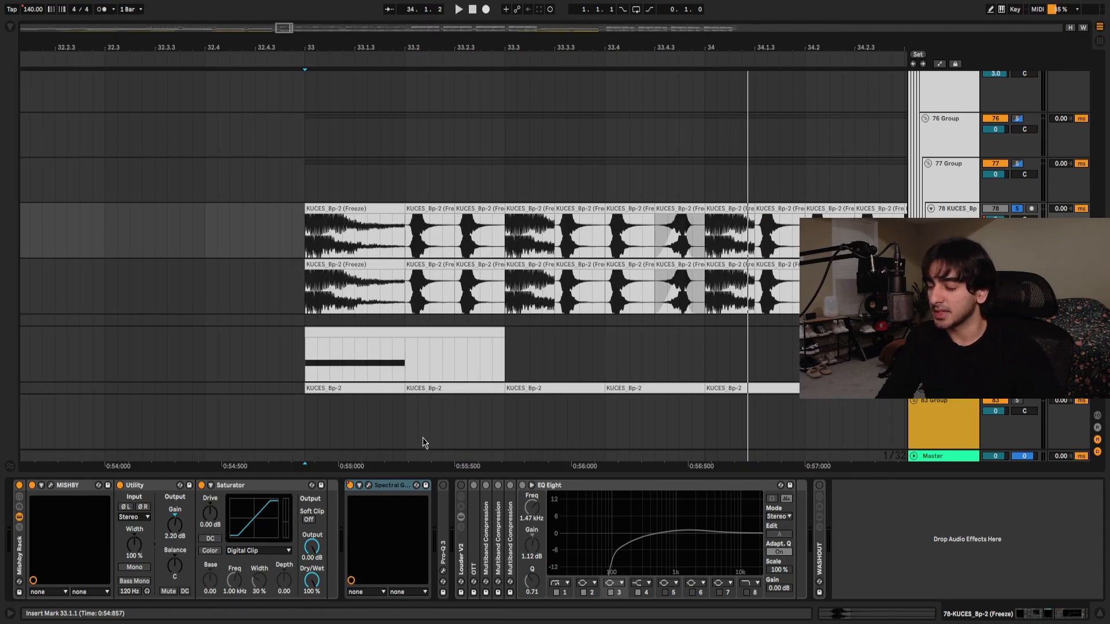
{"action": "key", "text": "space"}
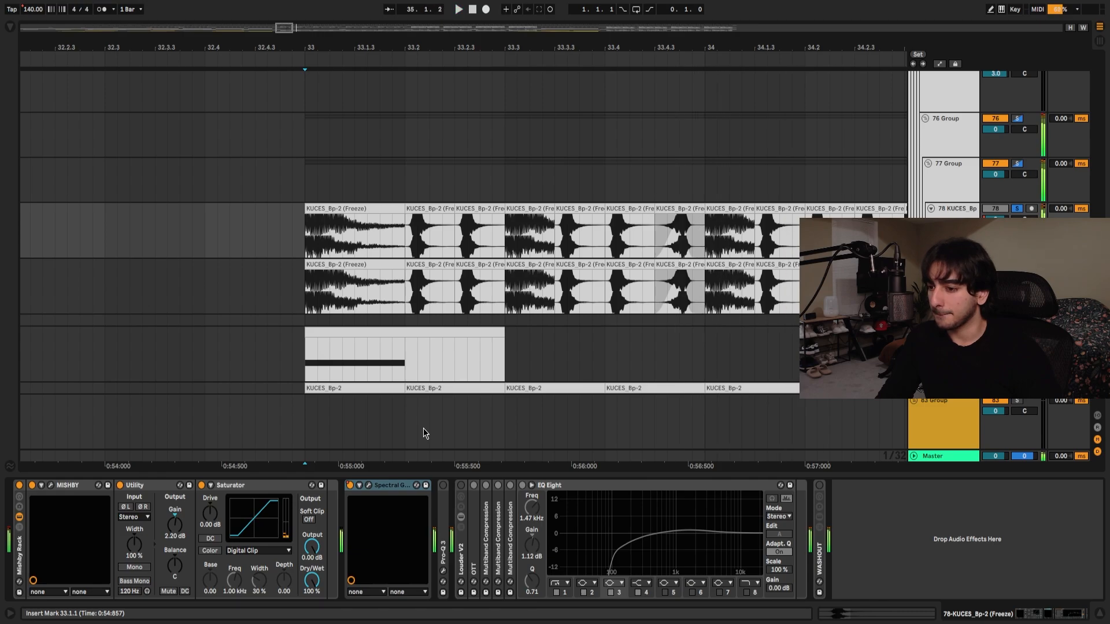
Turn the Louder V2 rack after Pro-Q 3 back on and play the bass shots from bar 33.
{"action": "left_click", "coordinate": [447, 515]}
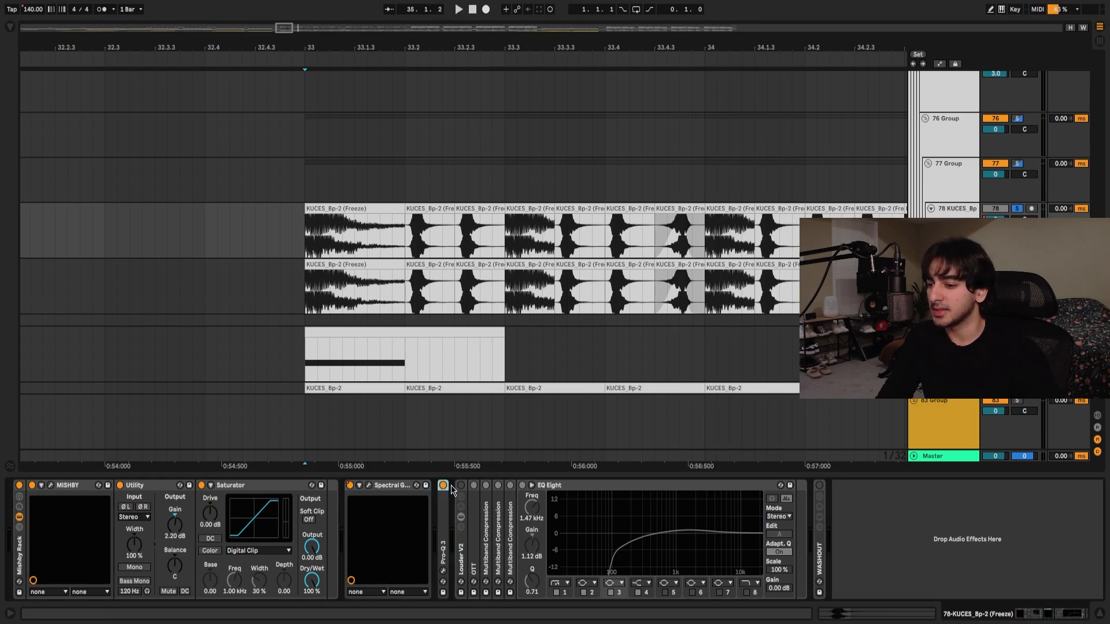
{"action": "left_click", "coordinate": [460, 486]}
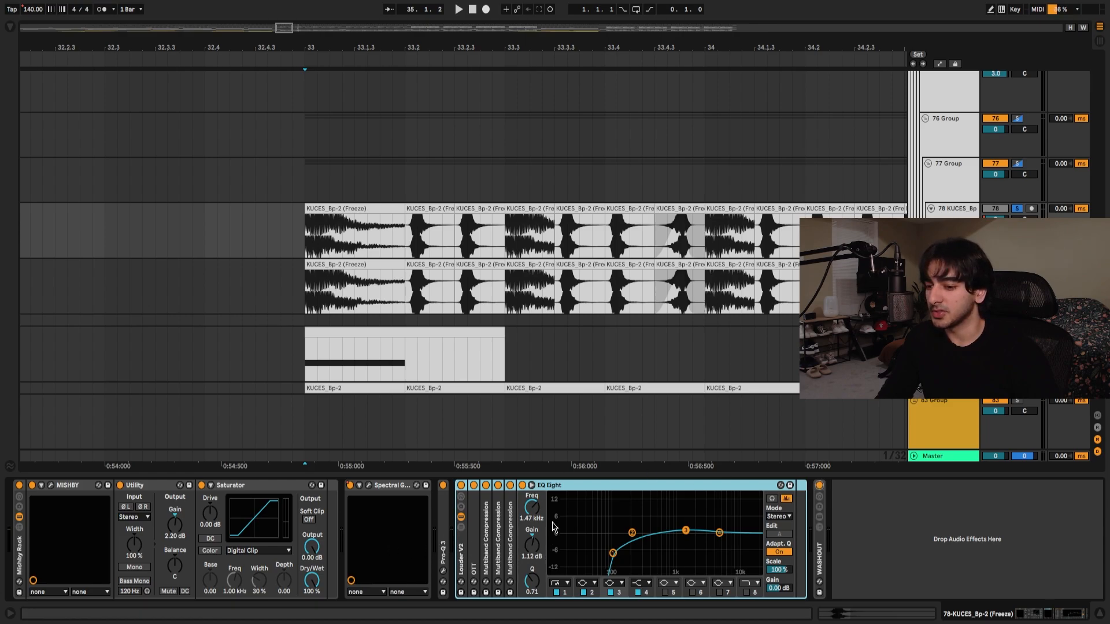
{"action": "left_click", "coordinate": [315, 236]}
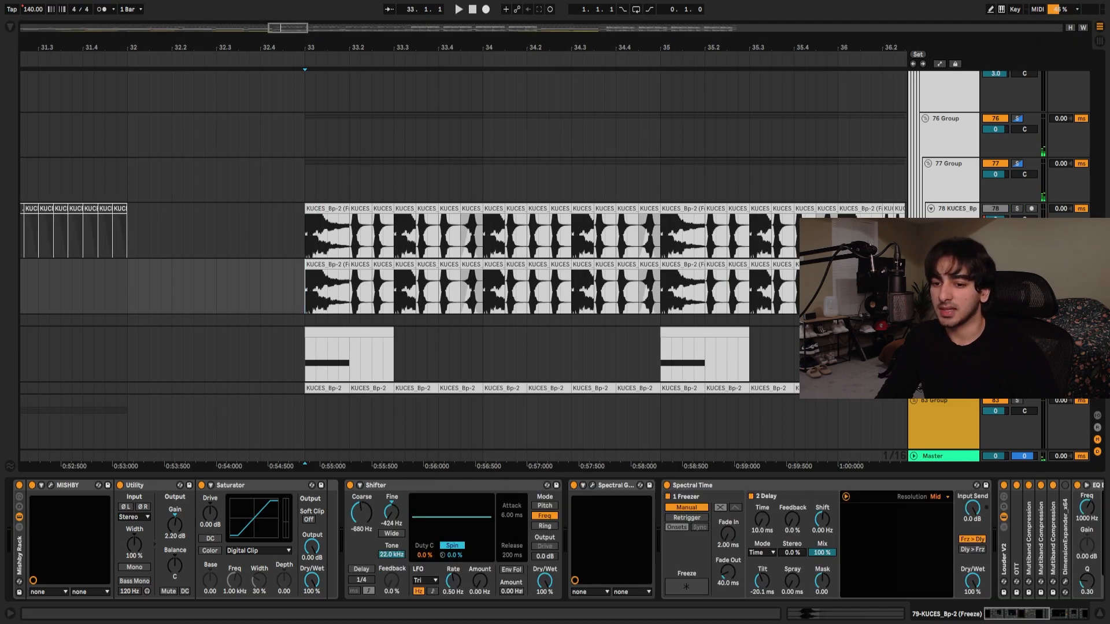
{"action": "key", "text": "space"}
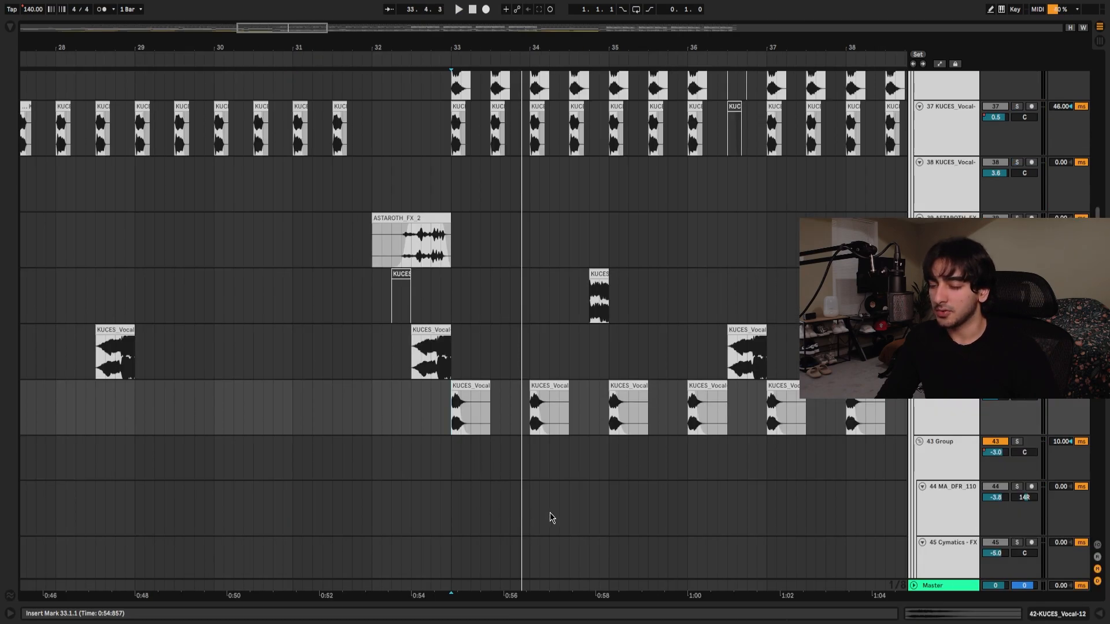
Listen to the vocal clips on tracks 40 to 42, including the track 41 clip at bar 36.3.
{"action": "key", "text": "space"}
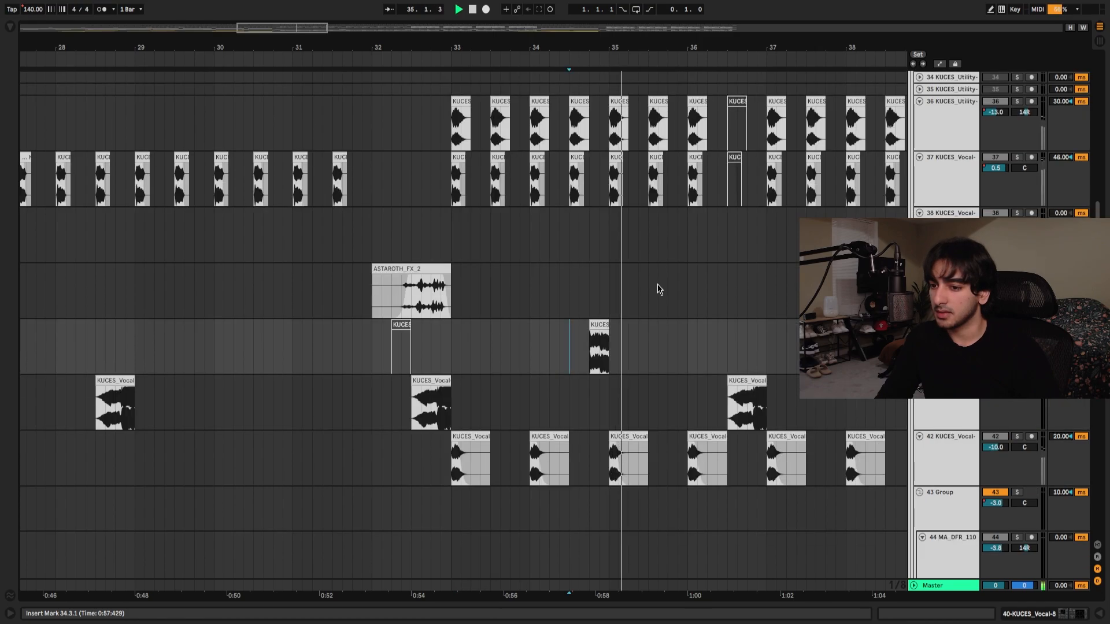
{"action": "key", "text": "space"}
{"action": "left_click", "coordinate": [729, 404]}
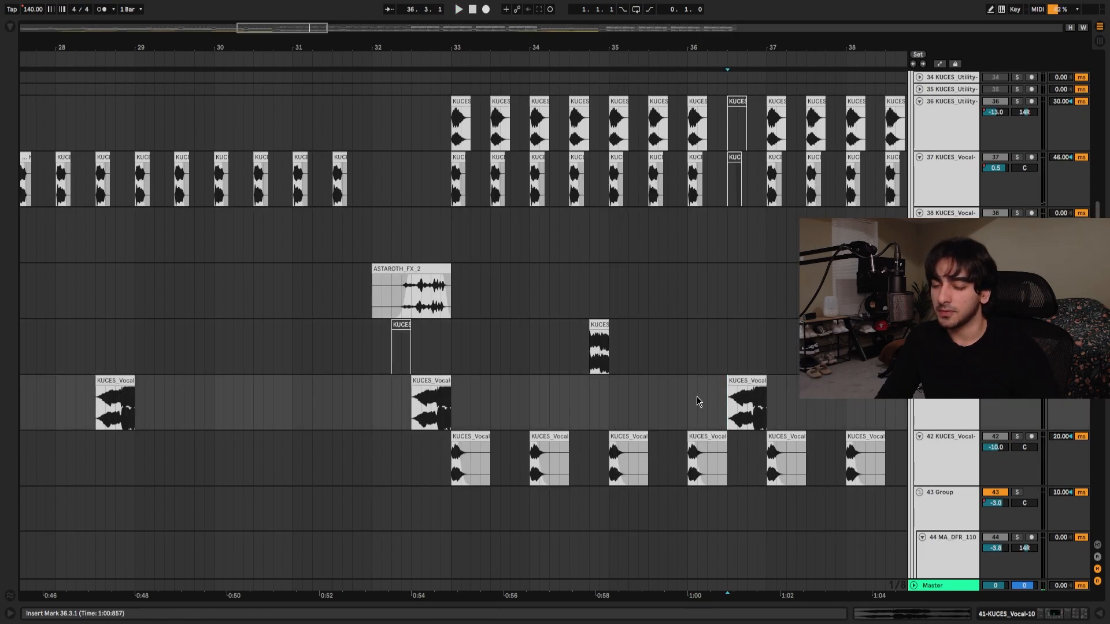
{"action": "key", "text": "space"}
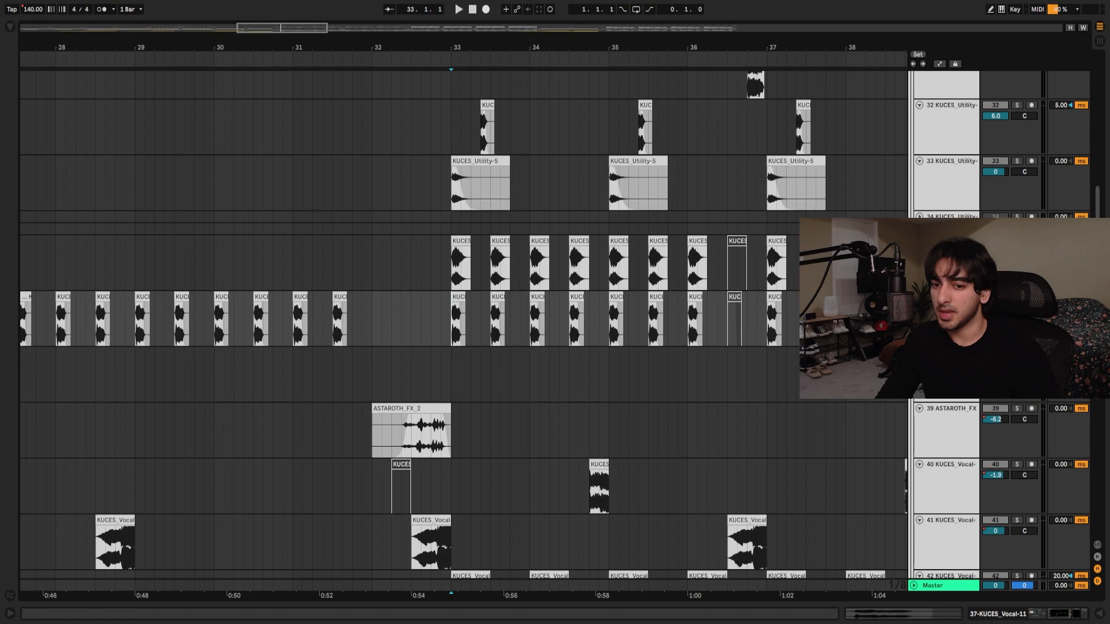
Play the KUCES_Vocal clips on track 37 and the KUCES_Utility clips on track 36 from bar 33.
{"action": "key", "text": "space"}
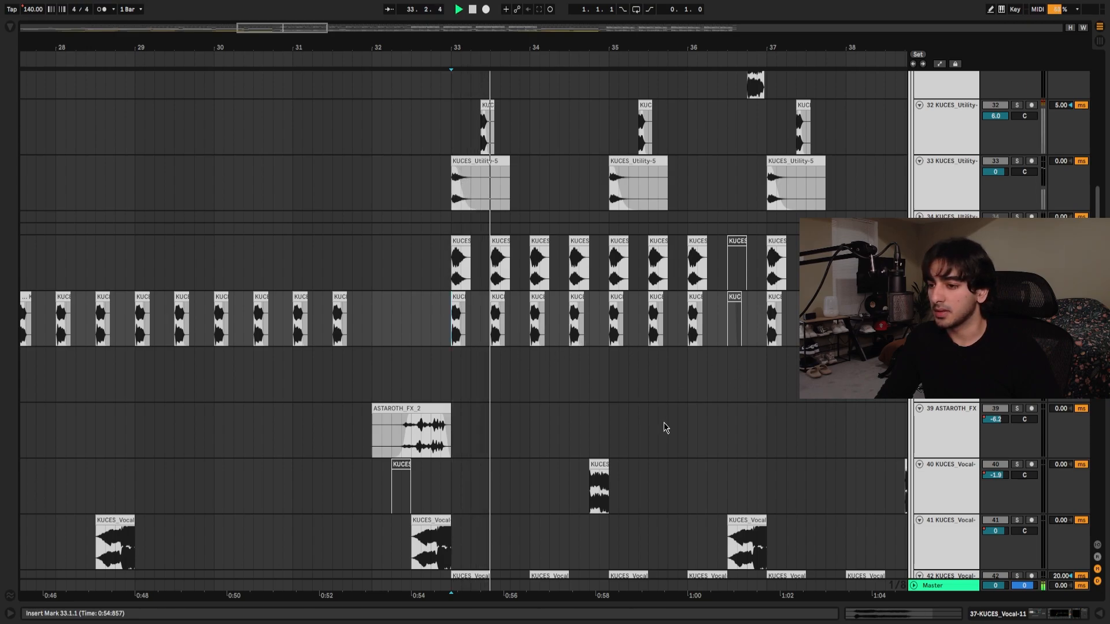
{"action": "key", "text": "space"}
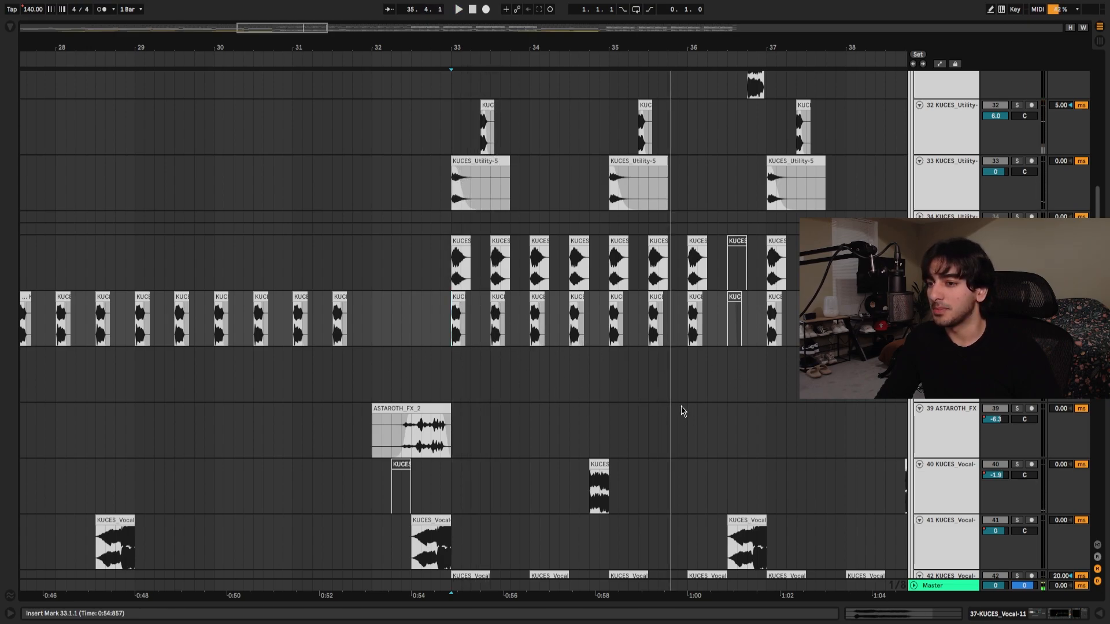
{"action": "scroll", "coordinate": [578, 399], "scroll_direction": "up", "scroll_amount": 3}
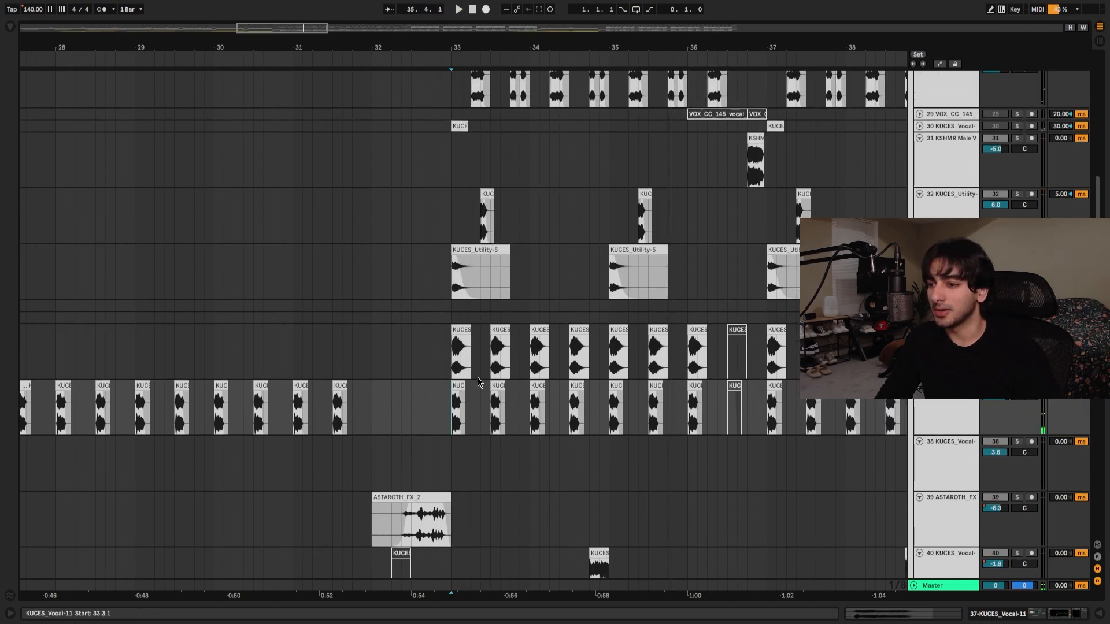
{"action": "left_click", "coordinate": [462, 330]}
{"action": "key", "text": "space"}
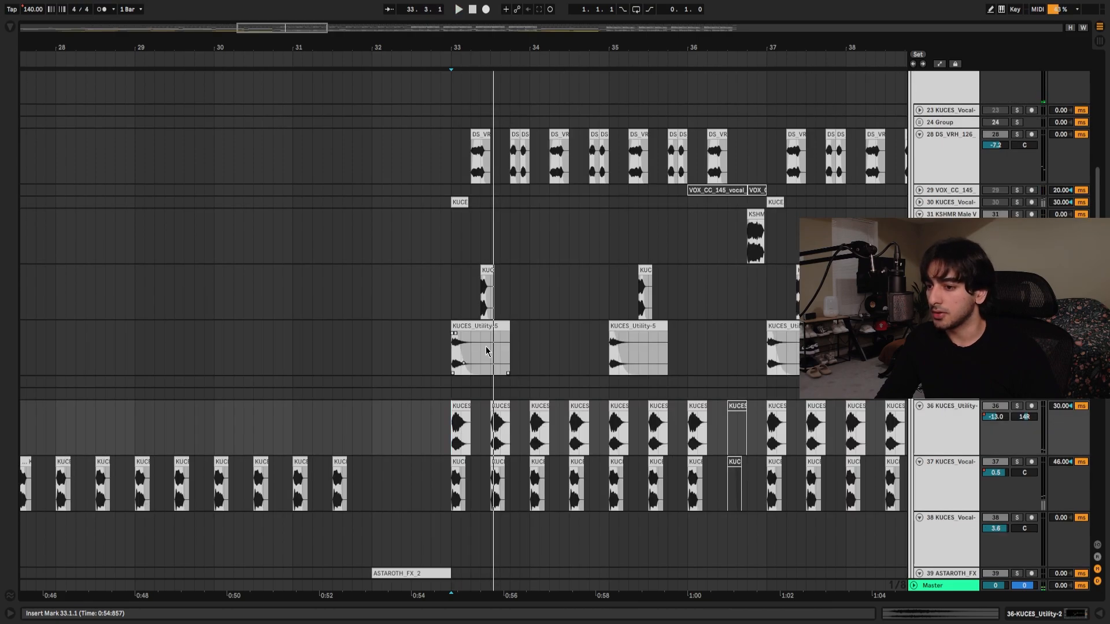
{"action": "key", "text": "space"}
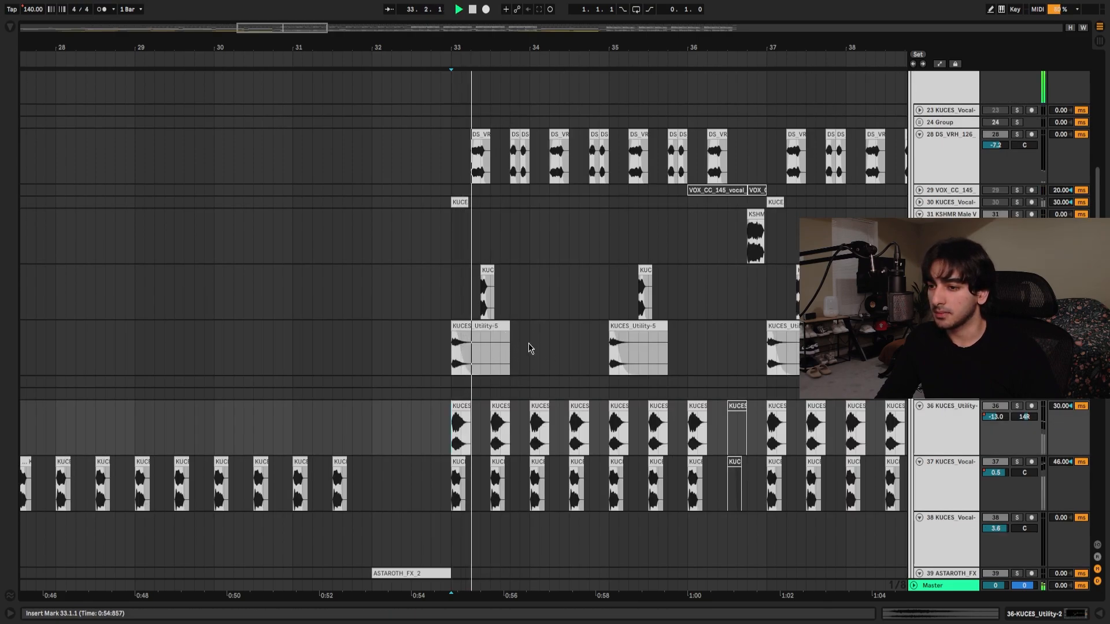
Play the DS_VRH_126 vocal hook on track 28 from bar 33, followed by the combined vocal layers.
{"action": "left_click", "coordinate": [553, 305]}
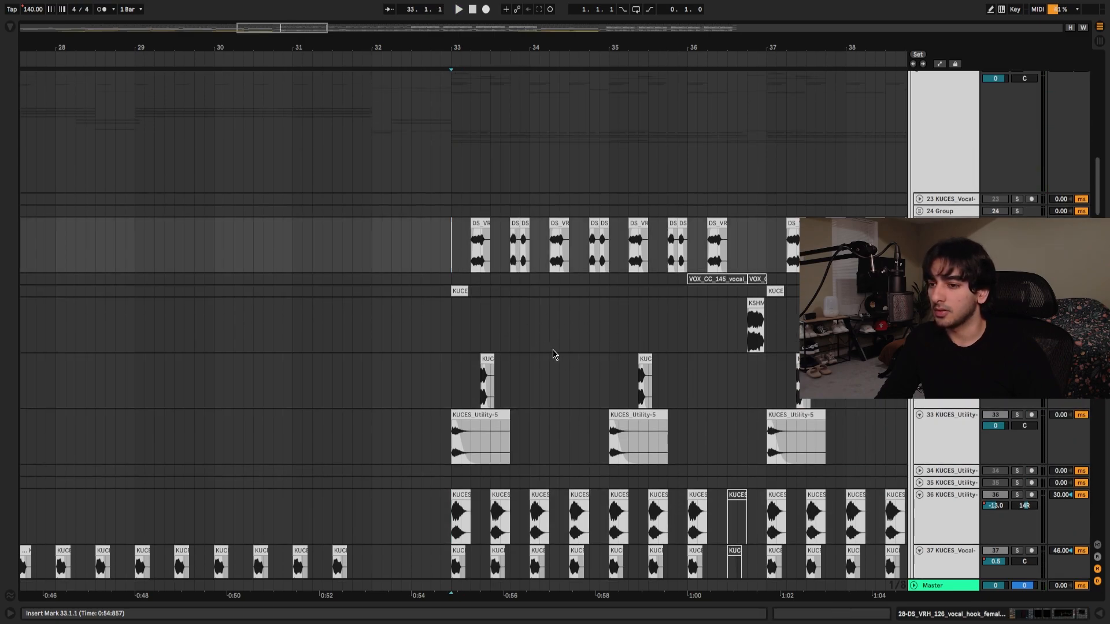
{"action": "scroll", "coordinate": [560, 373], "scroll_direction": "up", "scroll_amount": 3}
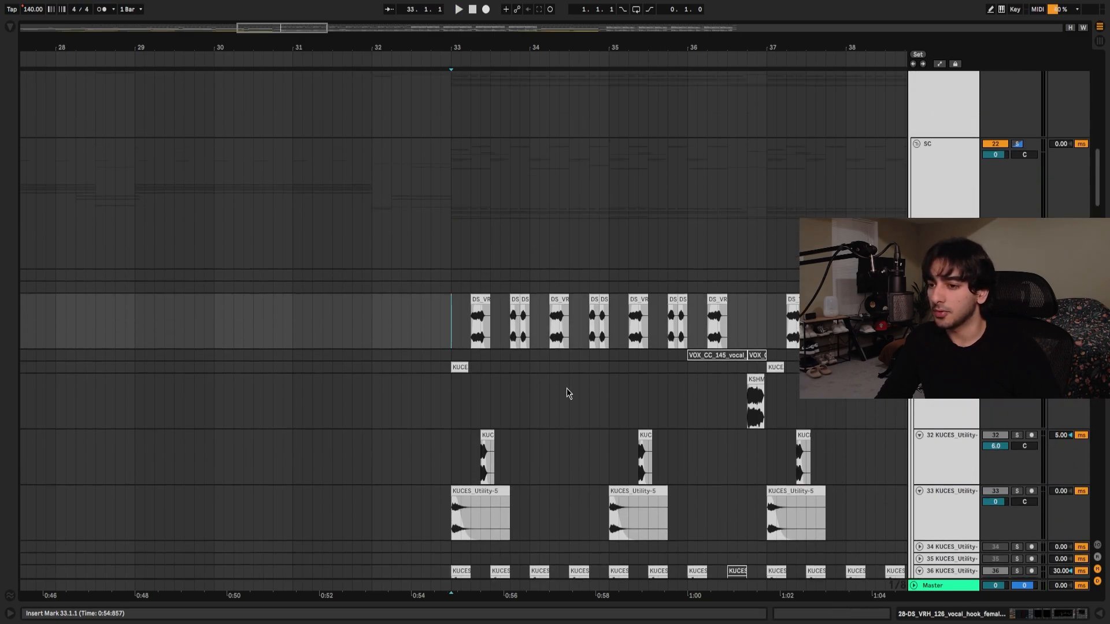
{"action": "key", "text": "space"}
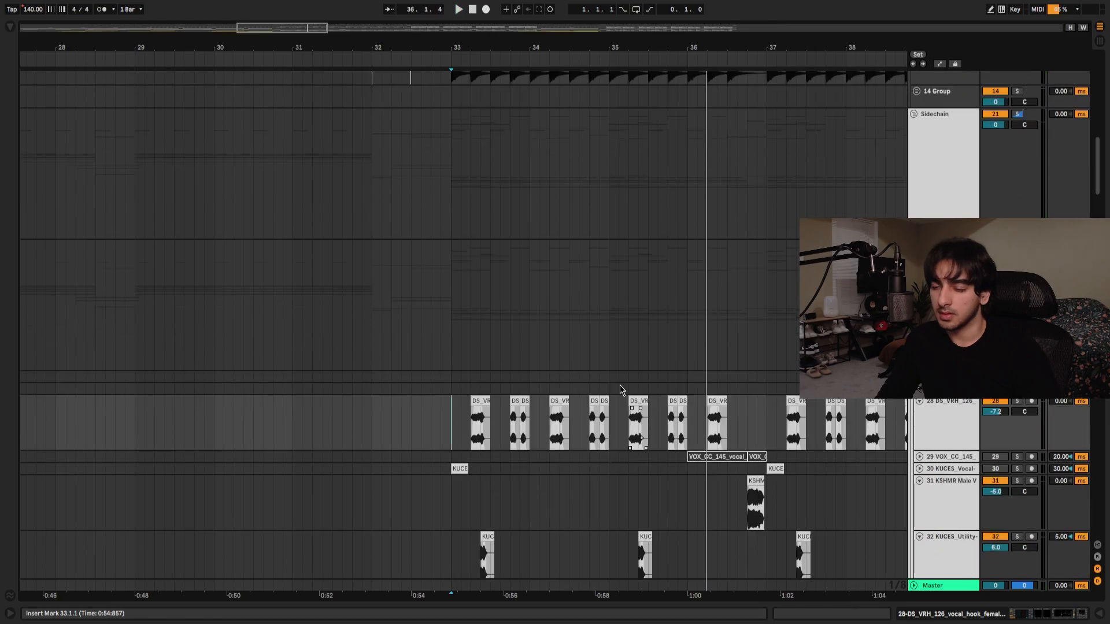
{"action": "scroll", "coordinate": [619, 384], "scroll_direction": "down", "scroll_amount": 7}
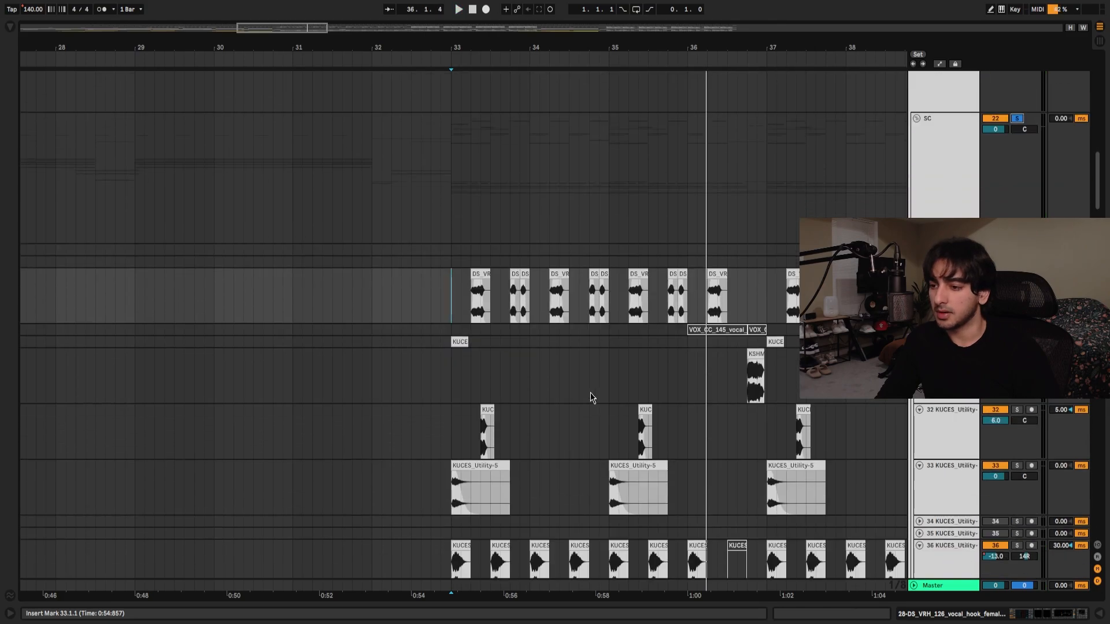
{"action": "key", "text": "space"}
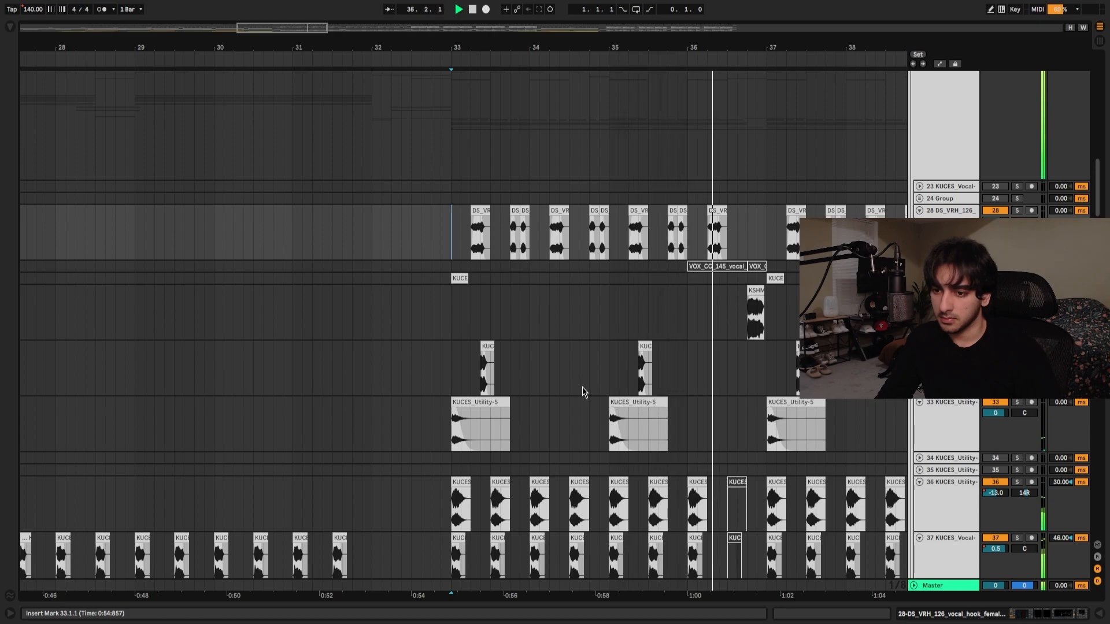
Play the drum tracks at the drop from bar 33, looking over the kick, clap and hat layers.
{"action": "scroll", "coordinate": [582, 387], "scroll_direction": "up", "scroll_amount": 15}
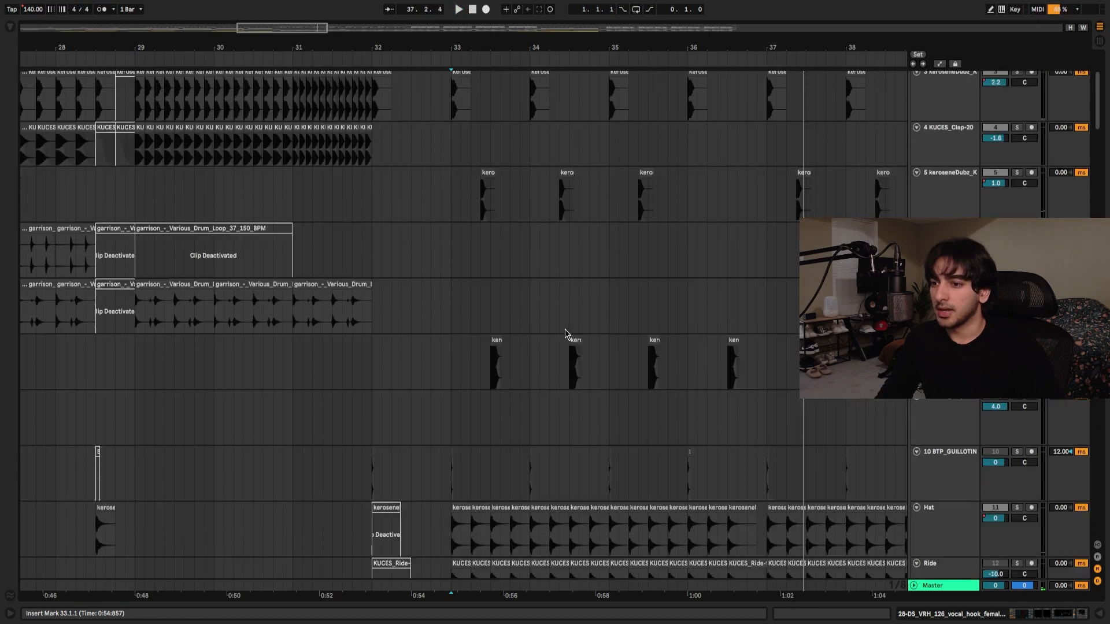
{"action": "key", "text": "space"}
{"action": "scroll", "coordinate": [1098, 125], "scroll_direction": "down", "scroll_amount": 5}
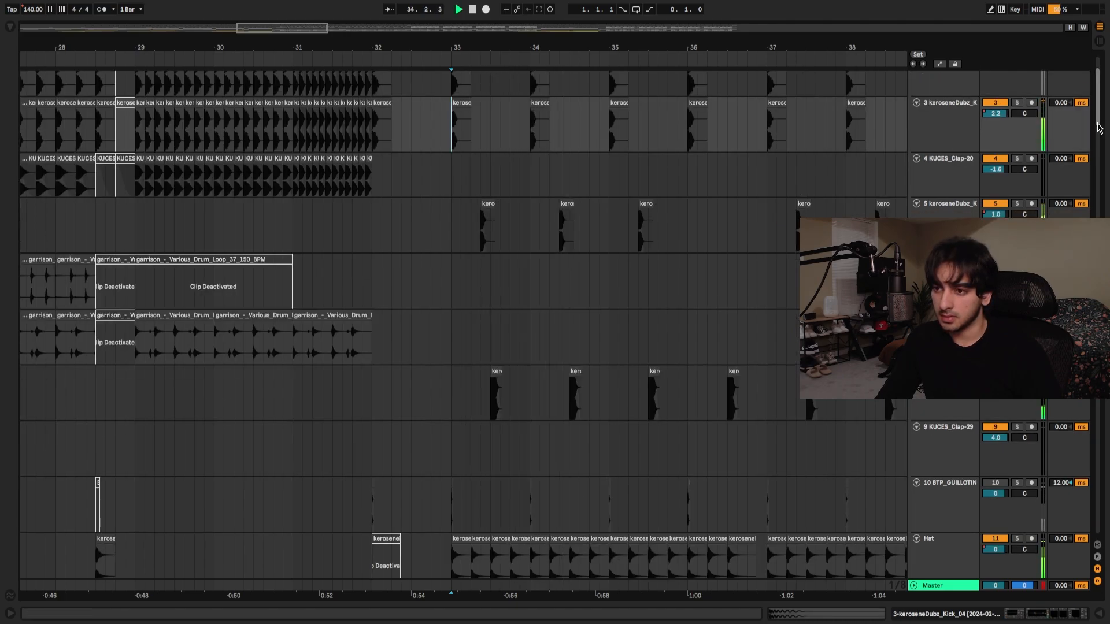
{"action": "scroll", "coordinate": [463, 203], "scroll_direction": "up", "scroll_amount": 2}
{"action": "key", "text": "space"}
Solo the keroseneDubz_Kick_04 track 3 for a close look at its frozen clip at bar 33.
{"action": "scroll", "coordinate": [462, 203], "scroll_direction": "up", "scroll_amount": 6}
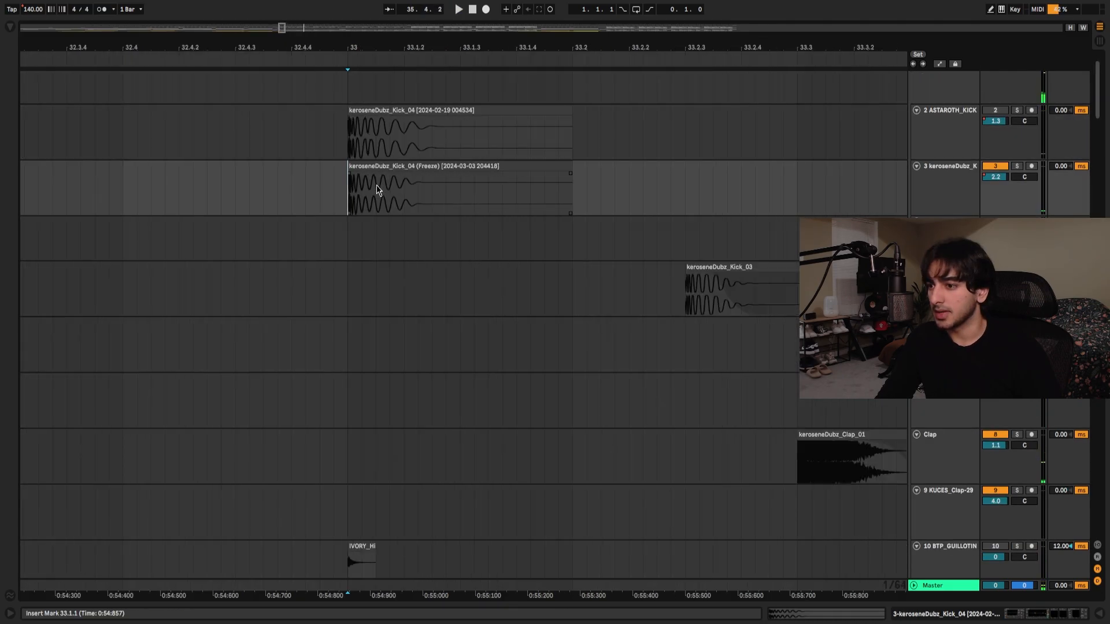
{"action": "scroll", "coordinate": [352, 198], "scroll_direction": "up", "scroll_amount": 2}
{"action": "scroll", "coordinate": [350, 198], "scroll_direction": "down", "scroll_amount": 2}
{"action": "scroll", "coordinate": [346, 245], "scroll_direction": "up", "scroll_amount": 3}
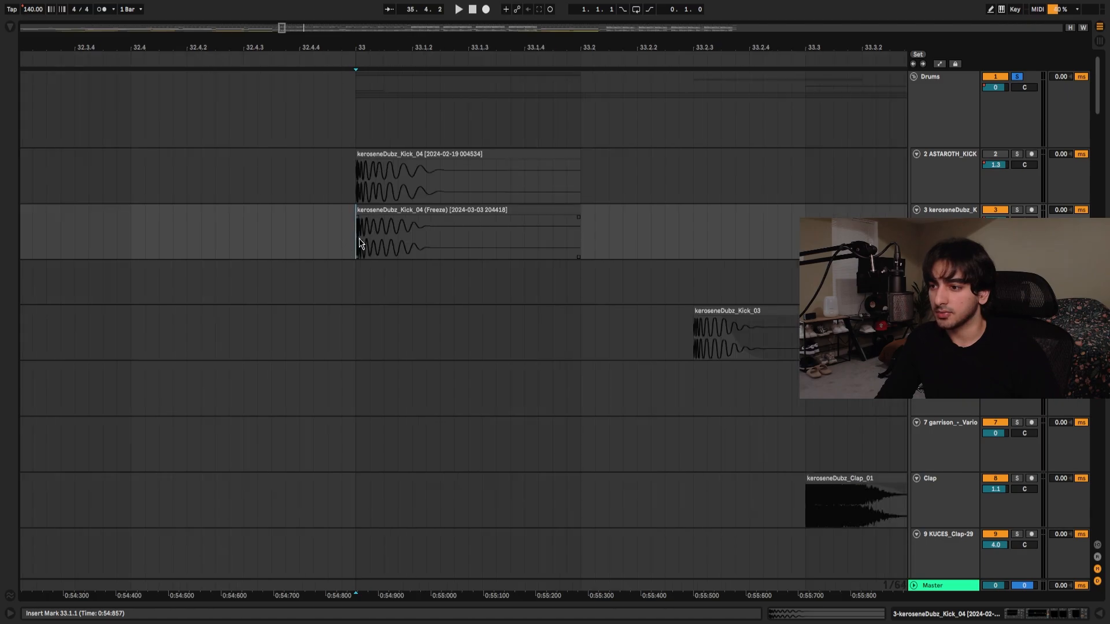
{"action": "left_click", "coordinate": [1016, 210]}
Try moving the opening transient of the ASTAROTH_KICK track's clip onto the track 3 kick, and undo the move.
{"action": "left_click", "coordinate": [366, 177]}
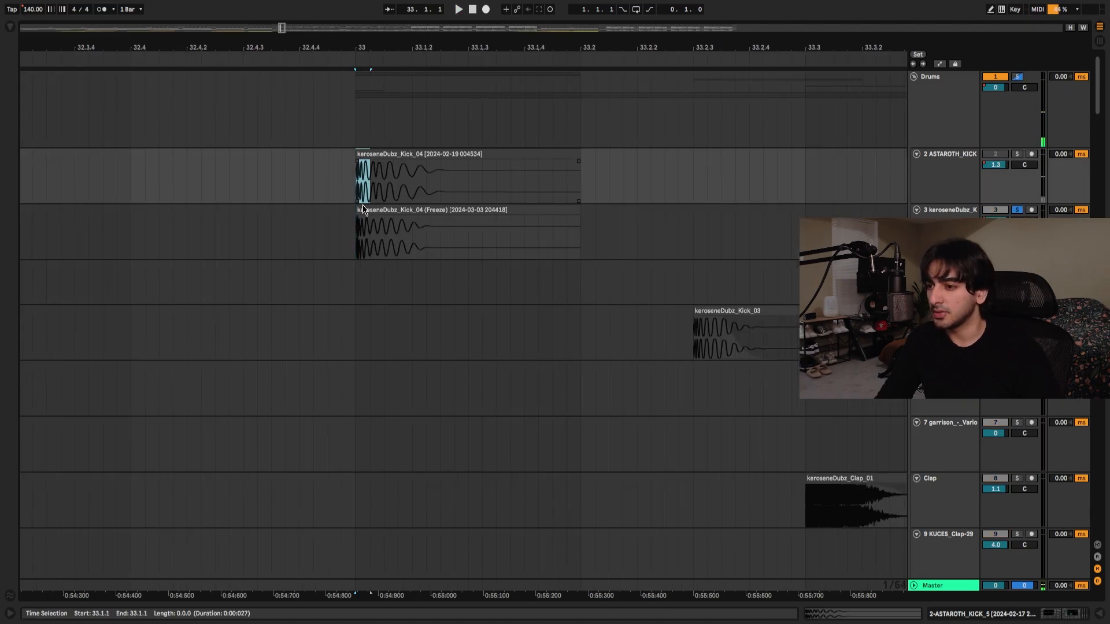
{"action": "left_click", "coordinate": [349, 252]}
{"action": "scroll", "coordinate": [389, 193], "scroll_direction": "up", "scroll_amount": 3}
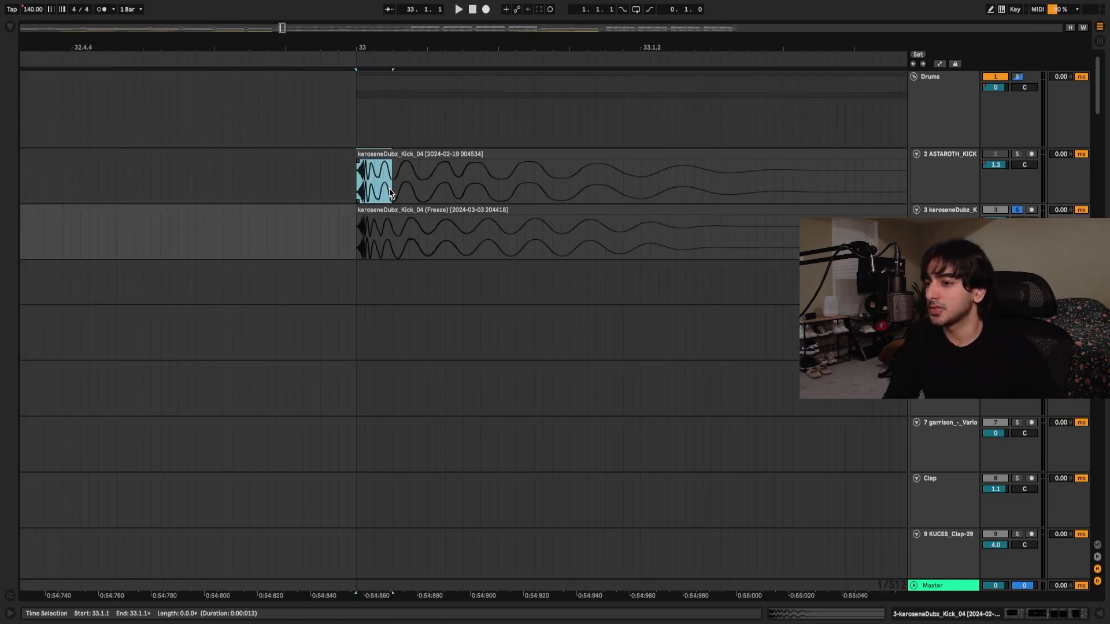
{"action": "left_click_drag", "start_coordinate": [389, 189], "coordinate": [378, 217]}
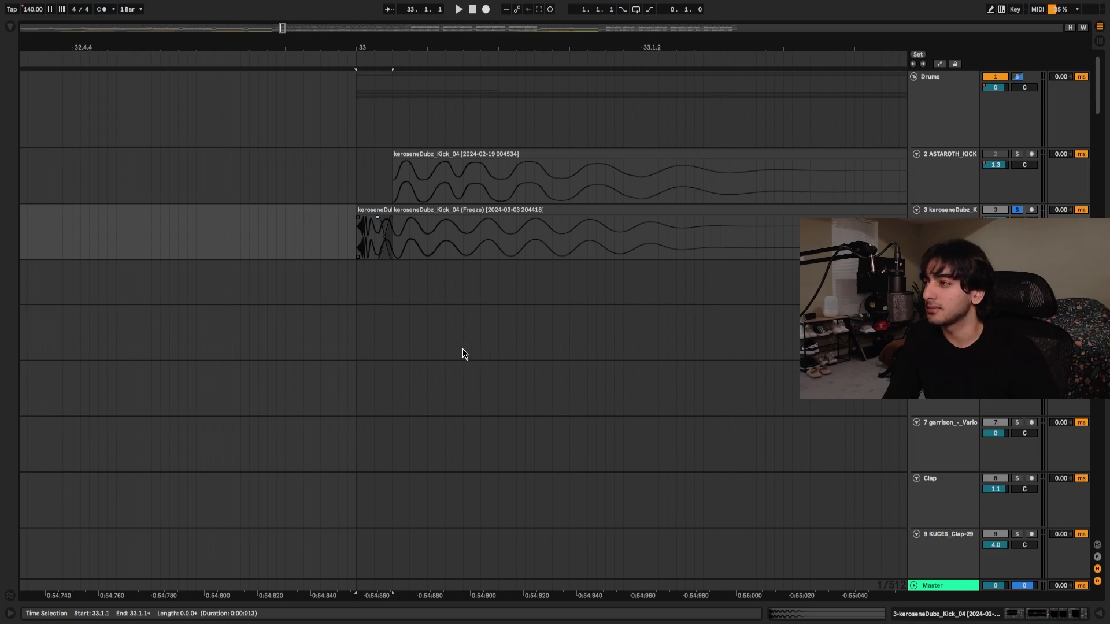
{"action": "key", "text": "ctrl+z"}
{"action": "key", "text": "ctrl+z"}
{"action": "left_click", "coordinate": [355, 250]}
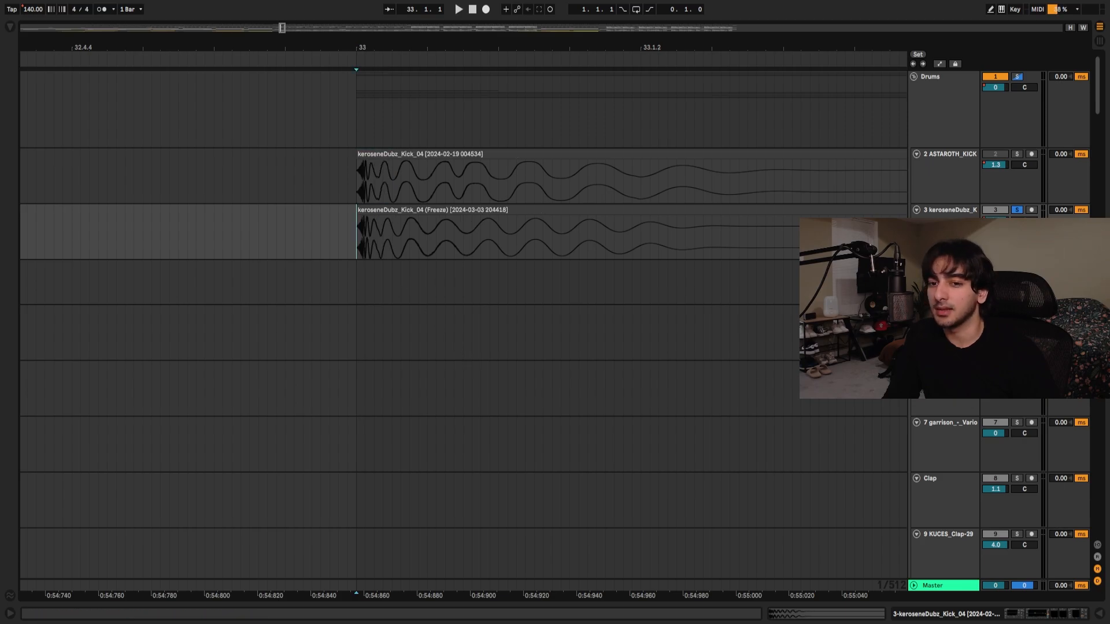
Show the track 3 kick's effect chain and open its kHs Transient Shaper window.
{"action": "key", "text": "minus"}
{"action": "key", "text": "minus"}
{"action": "key", "text": "minus"}
{"action": "key", "text": "minus"}
{"action": "key", "text": "ctrl+z"}
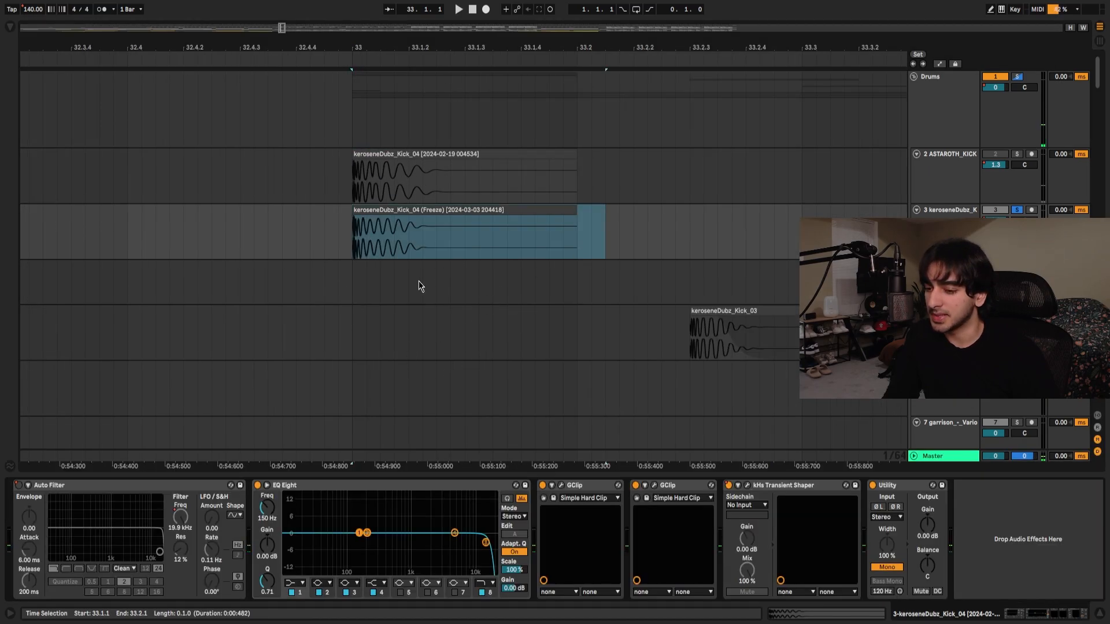
{"action": "left_click", "coordinate": [748, 487]}
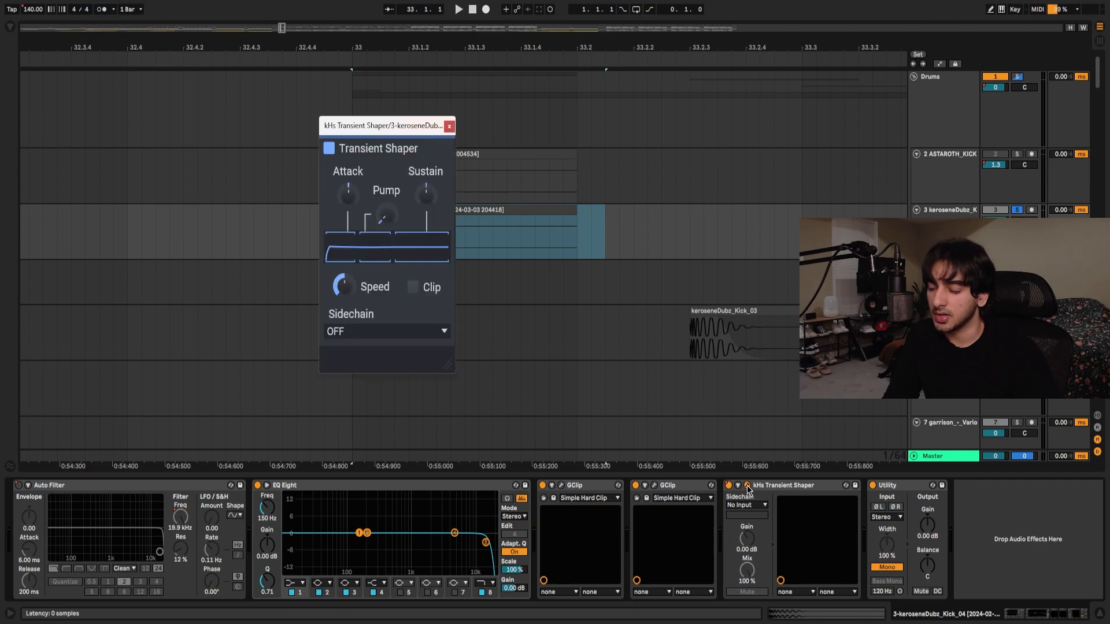
Close the kHs Transient Shaper window and check the two GClip plug-ins in the track 3 kick's effect chain.
{"action": "left_click", "coordinate": [747, 486]}
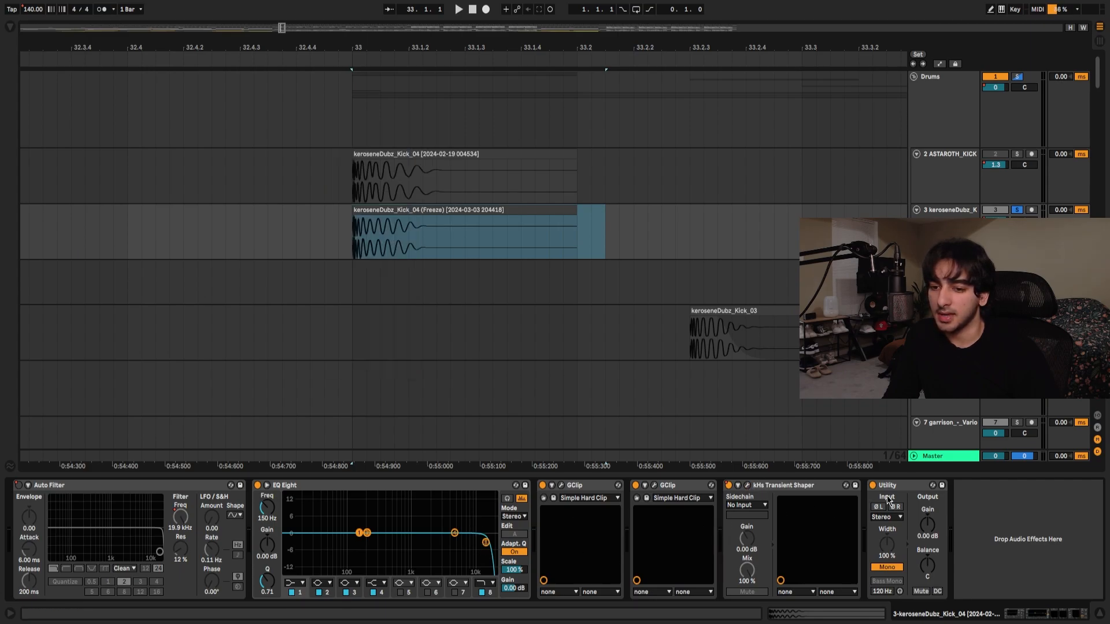
{"action": "scroll", "coordinate": [466, 298], "scroll_direction": "down", "scroll_amount": 2}
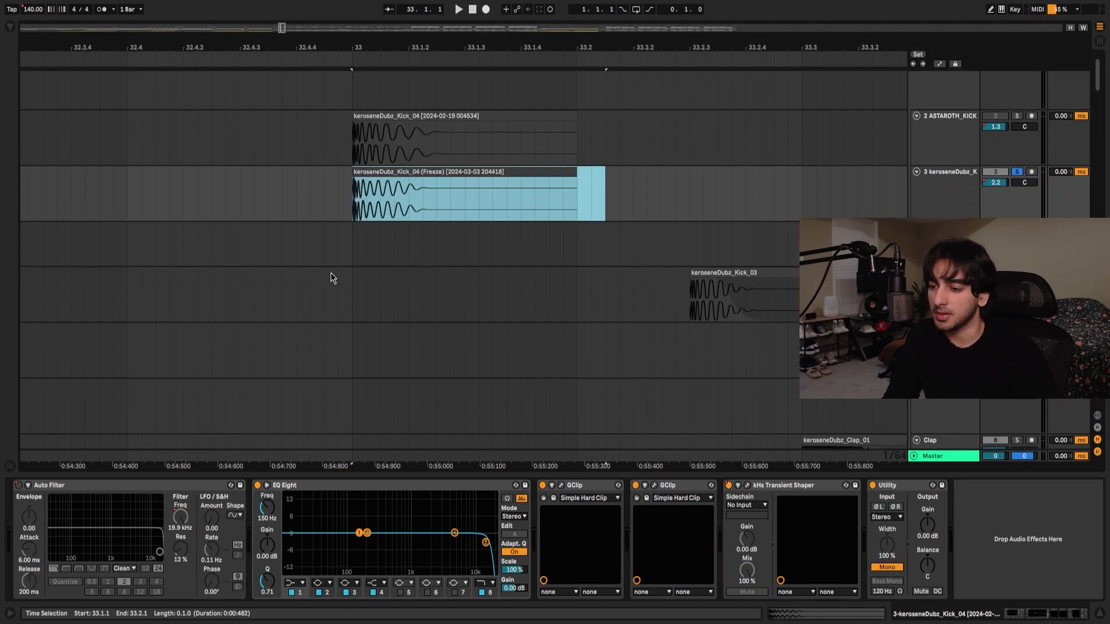
{"action": "left_click", "coordinate": [561, 486]}
{"action": "left_click", "coordinate": [560, 485]}
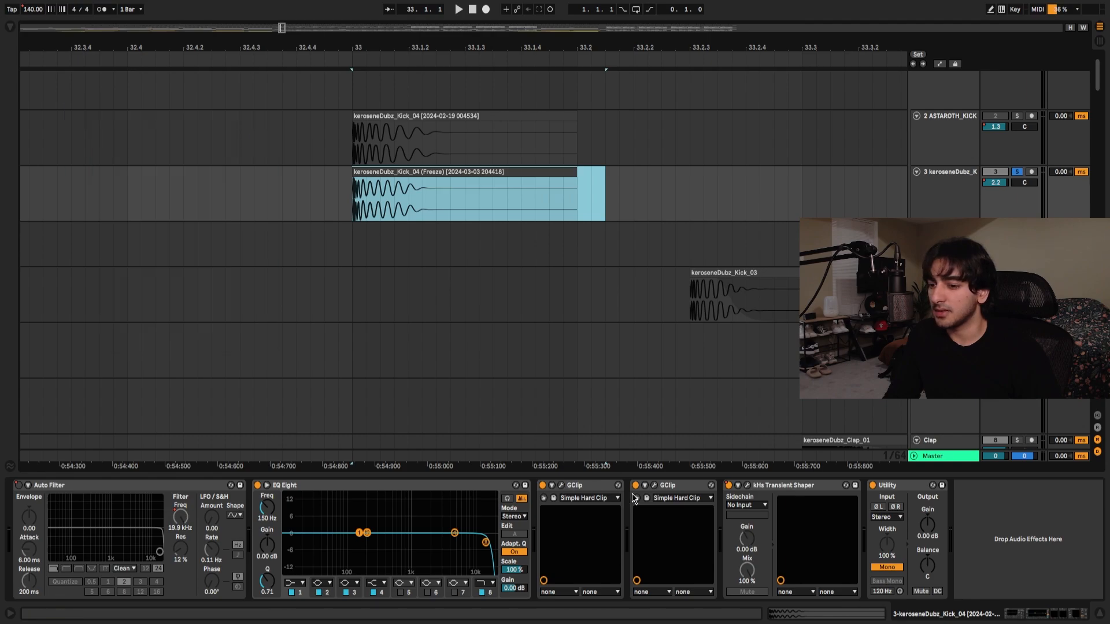
{"action": "left_click", "coordinate": [654, 485]}
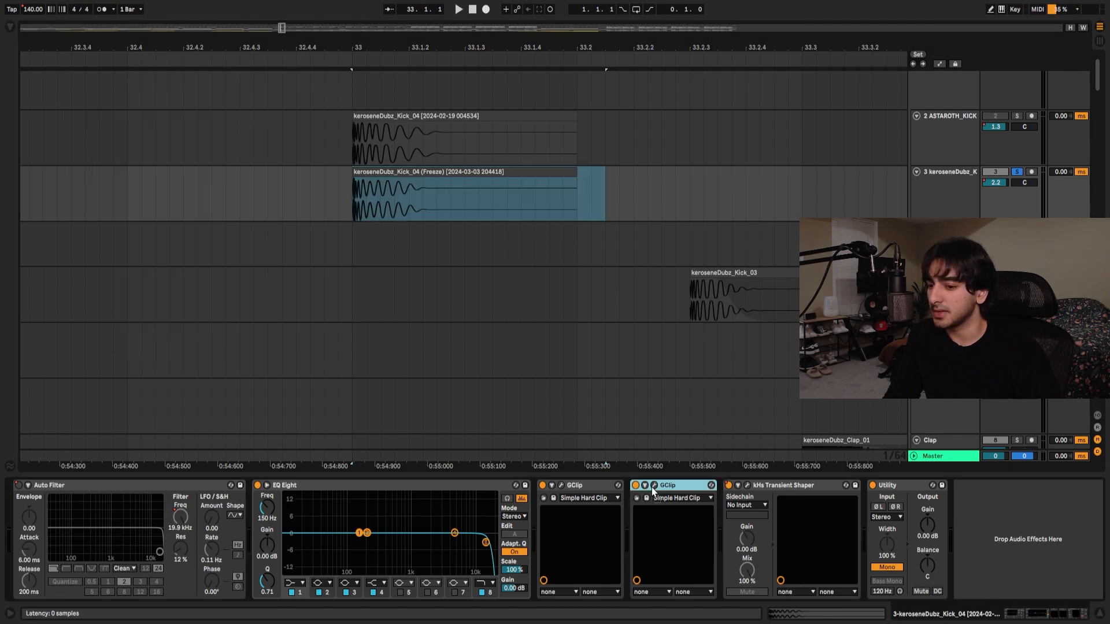
{"action": "left_click", "coordinate": [741, 476]}
Solo the keroseneDubz_Kick_03 on track 5 and play it from 33.2.
{"action": "left_click", "coordinate": [687, 247]}
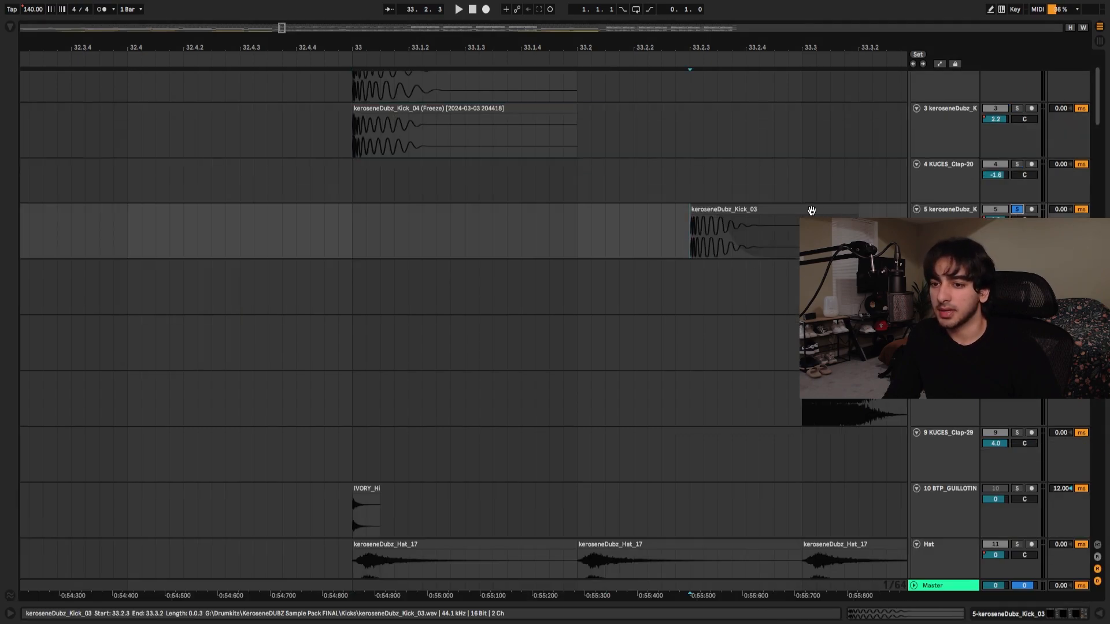
{"action": "left_click", "coordinate": [579, 237]}
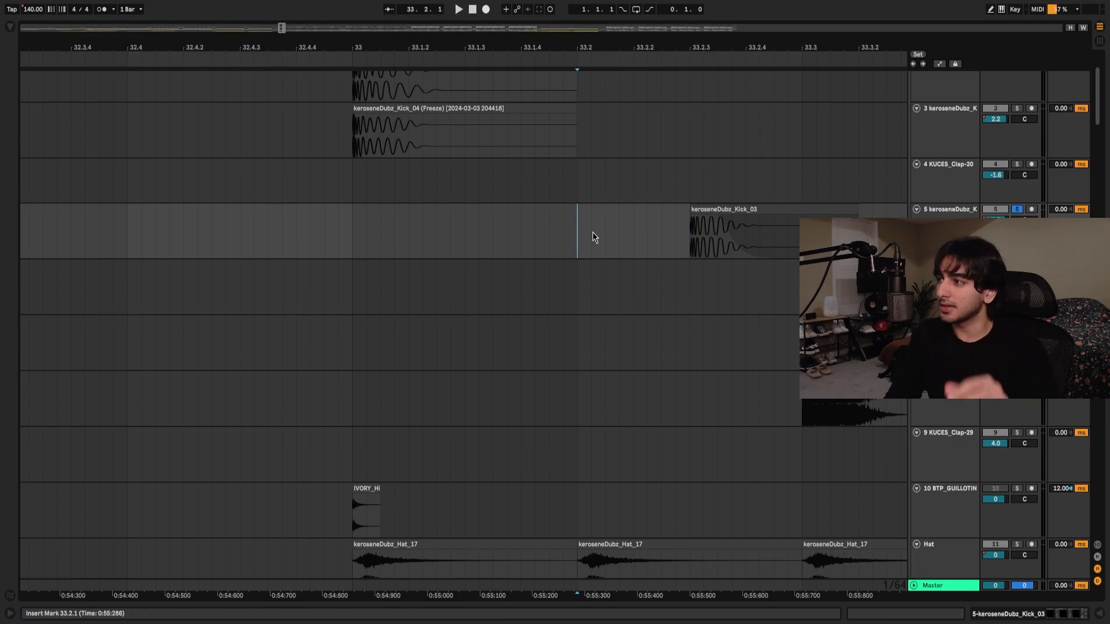
{"action": "key", "text": "space"}
{"action": "scroll", "coordinate": [615, 196], "scroll_direction": "down", "scroll_amount": 2}
{"action": "scroll", "coordinate": [529, 273], "scroll_direction": "down", "scroll_amount": 2}
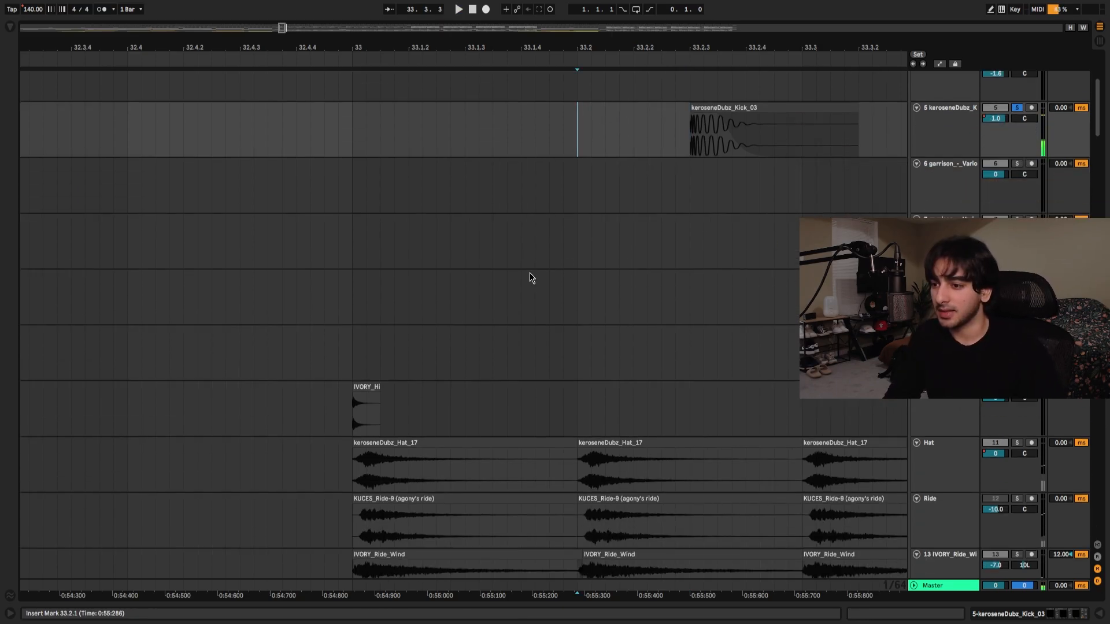
{"action": "scroll", "coordinate": [493, 266], "scroll_direction": "down", "scroll_amount": 3}
Show the Clap track's effect chain at 33.3, view its kHs Transient Shaper window and play the clap.
{"action": "left_click", "coordinate": [631, 301]}
{"action": "scroll", "coordinate": [685, 307], "scroll_direction": "up", "scroll_amount": 3}
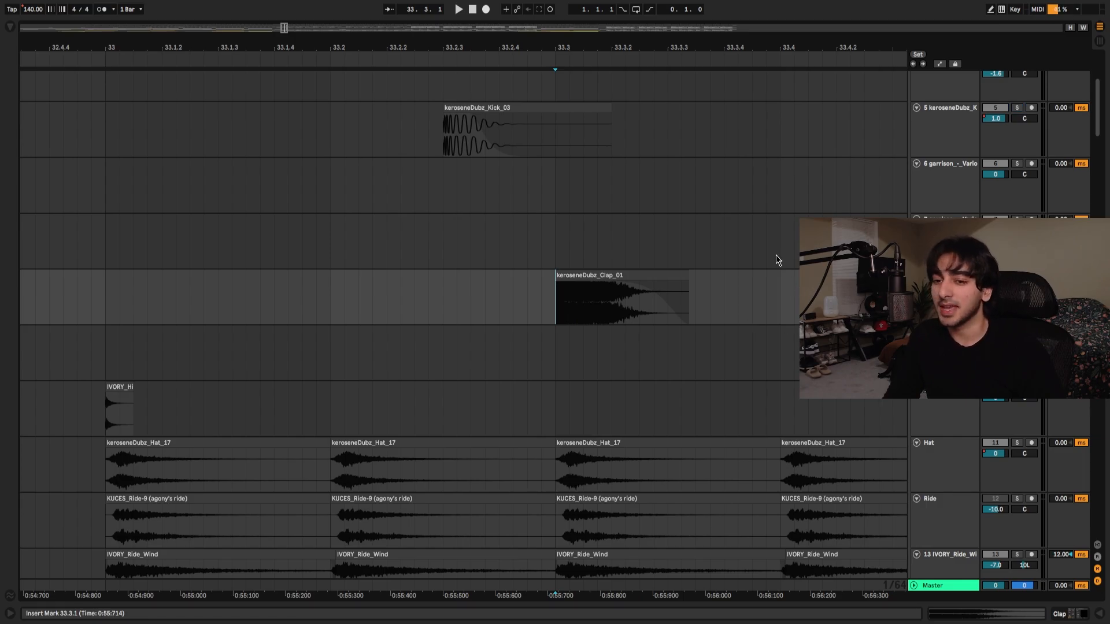
{"action": "key", "text": "shift+Tab"}
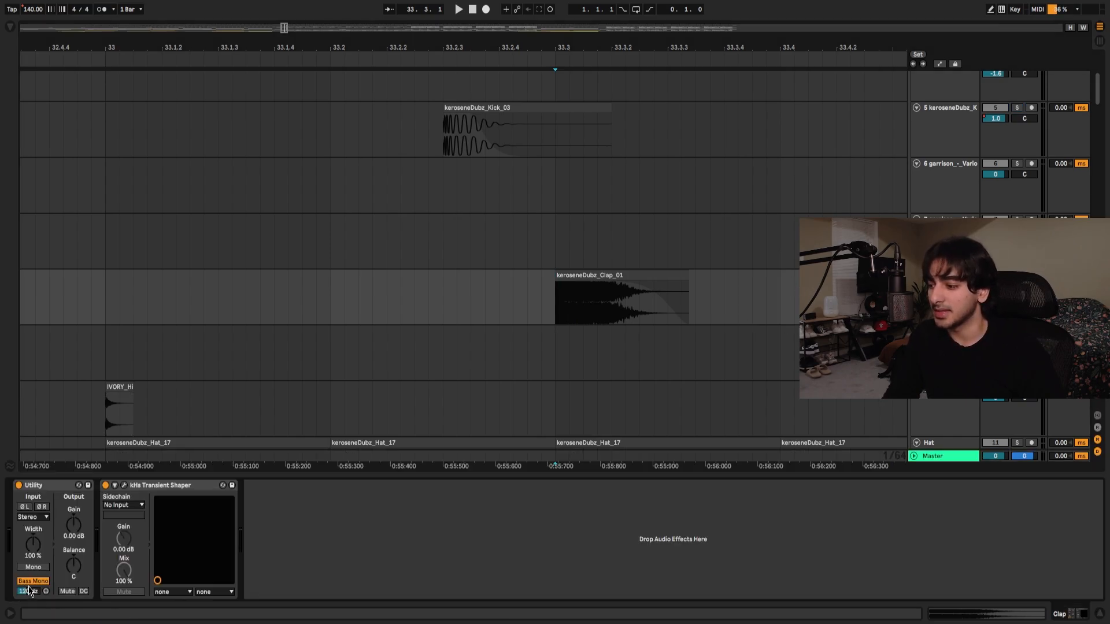
{"action": "left_click", "coordinate": [124, 487]}
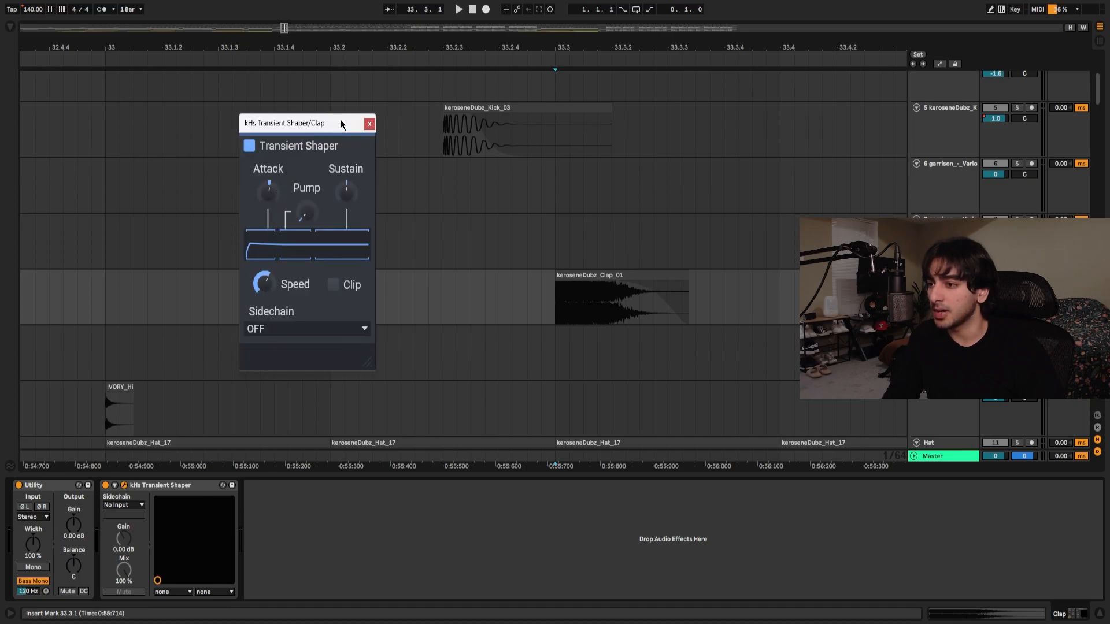
{"action": "left_click", "coordinate": [368, 124]}
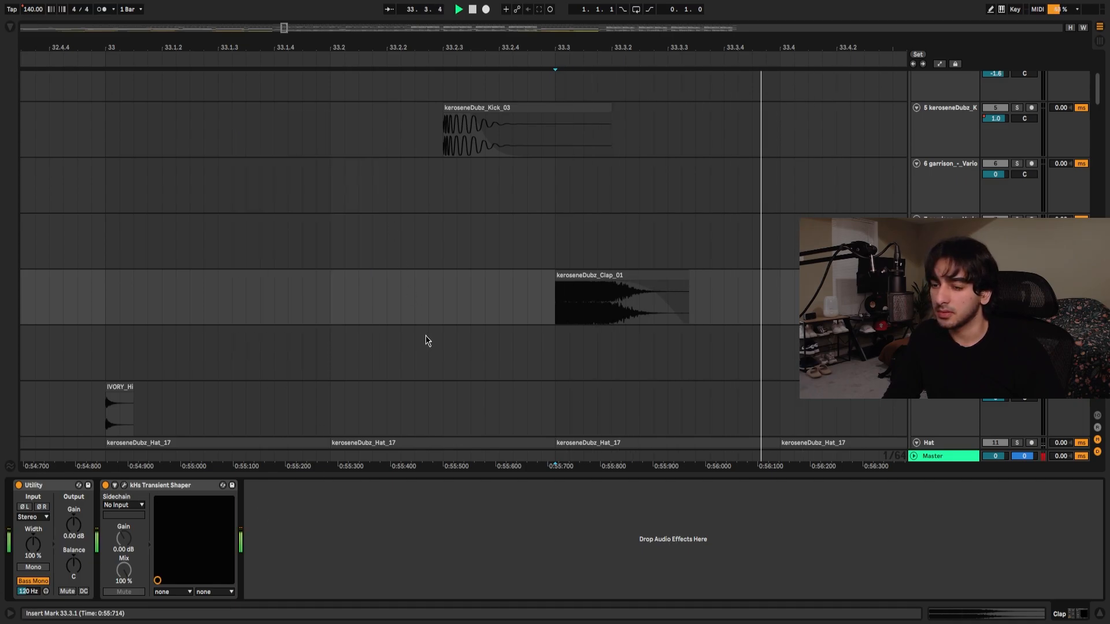
Play the soloed hat and ride layers from bar 33, viewing their clips across the drop.
{"action": "scroll", "coordinate": [419, 340], "scroll_direction": "down", "scroll_amount": 2}
{"action": "scroll", "coordinate": [416, 331], "scroll_direction": "down", "scroll_amount": 2}
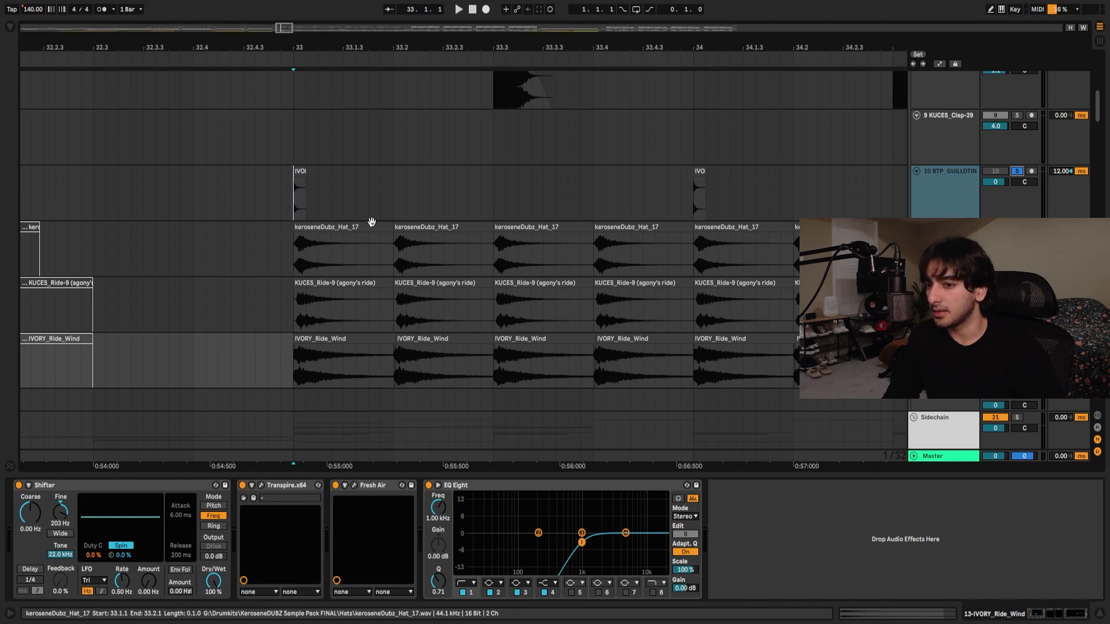
{"action": "key", "text": "space"}
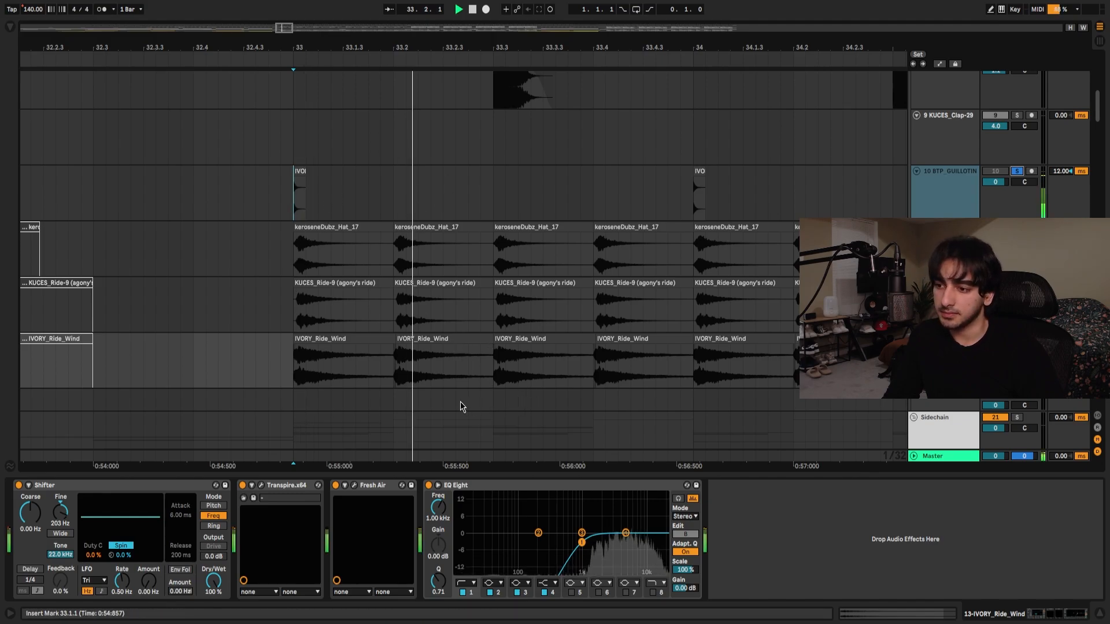
{"action": "scroll", "coordinate": [397, 386], "scroll_direction": "down", "scroll_amount": 3}
{"action": "scroll", "coordinate": [399, 385], "scroll_direction": "down", "scroll_amount": 3}
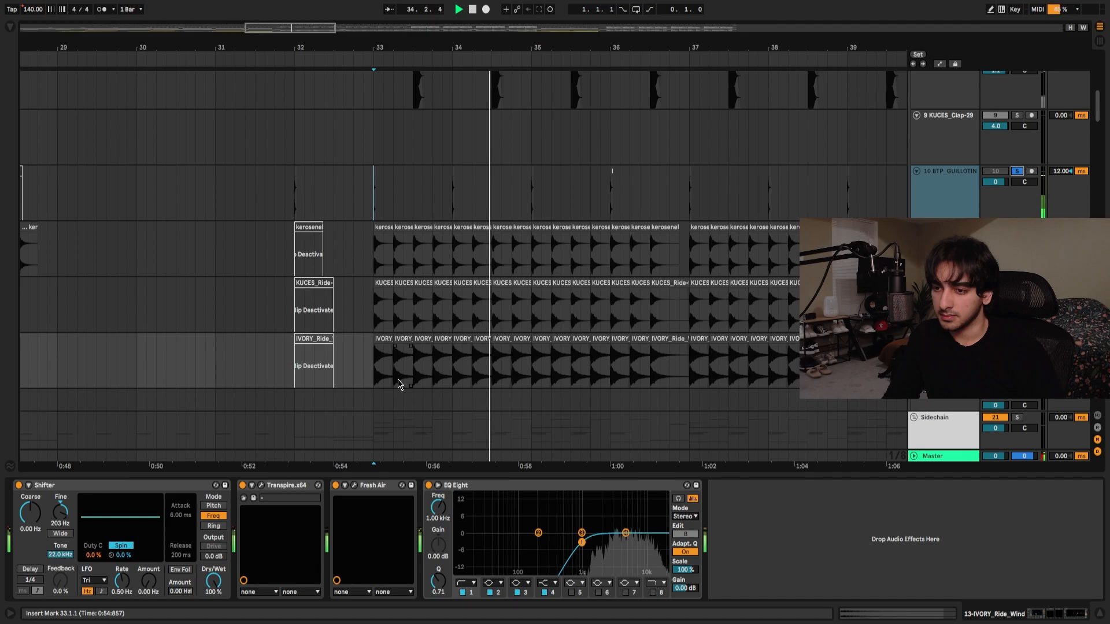
{"action": "key", "text": "space"}
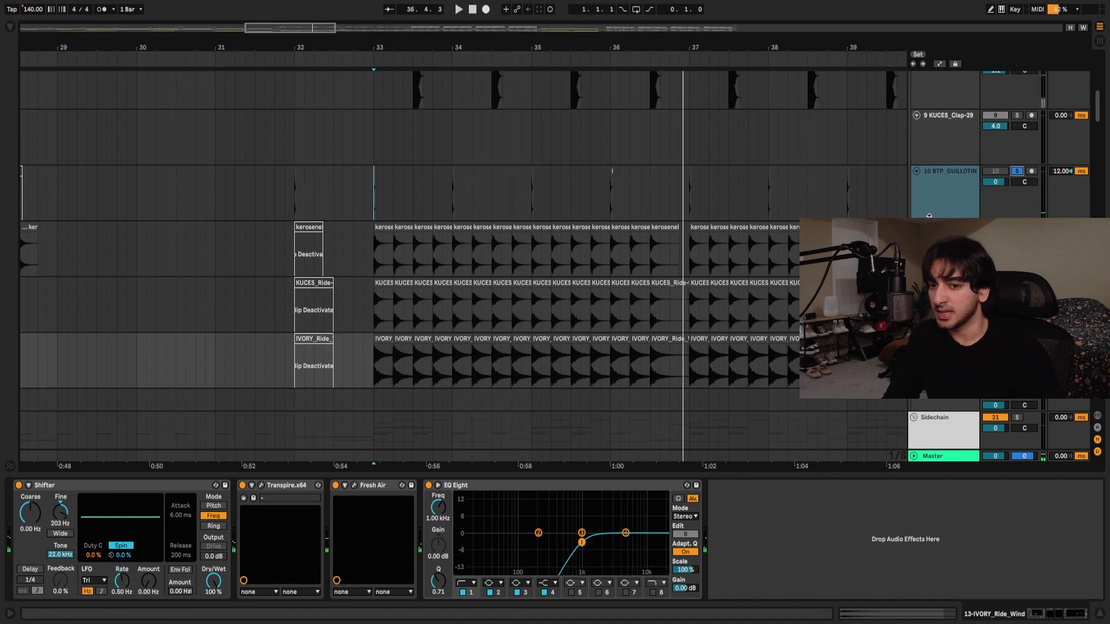
Look through the effect chains of the hat and ride tracks, ending on the track 10 BTP_GUILLOTINE hat.
{"action": "left_click", "coordinate": [945, 196]}
{"action": "left_click", "coordinate": [945, 248]}
{"action": "left_click", "coordinate": [945, 301]}
{"action": "left_click", "coordinate": [945, 356]}
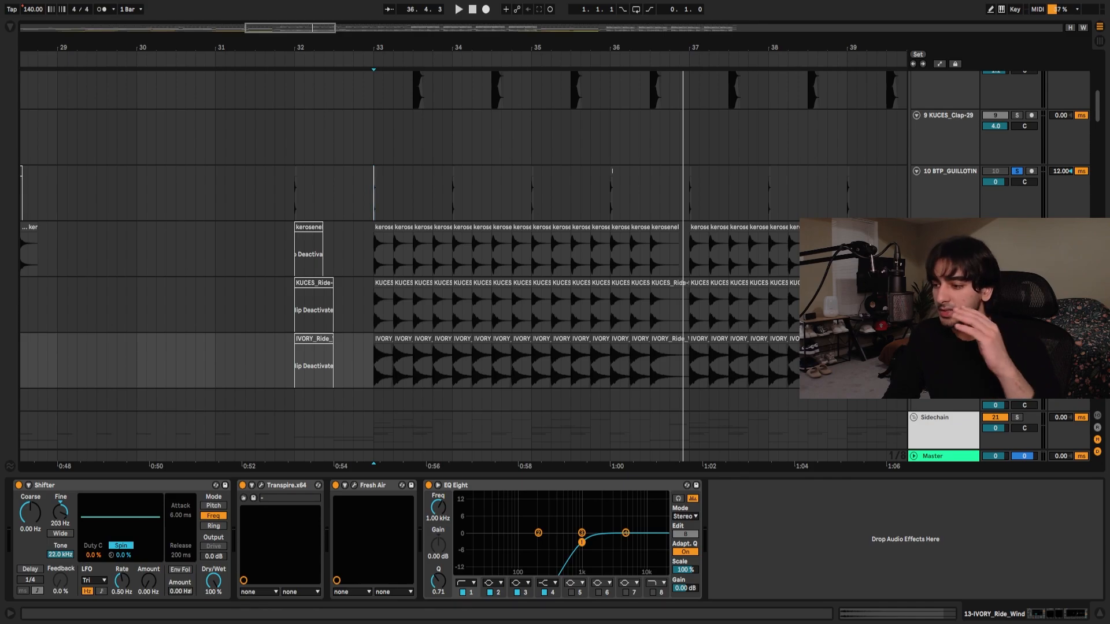
{"action": "left_click", "coordinate": [935, 249]}
{"action": "left_click", "coordinate": [934, 206]}
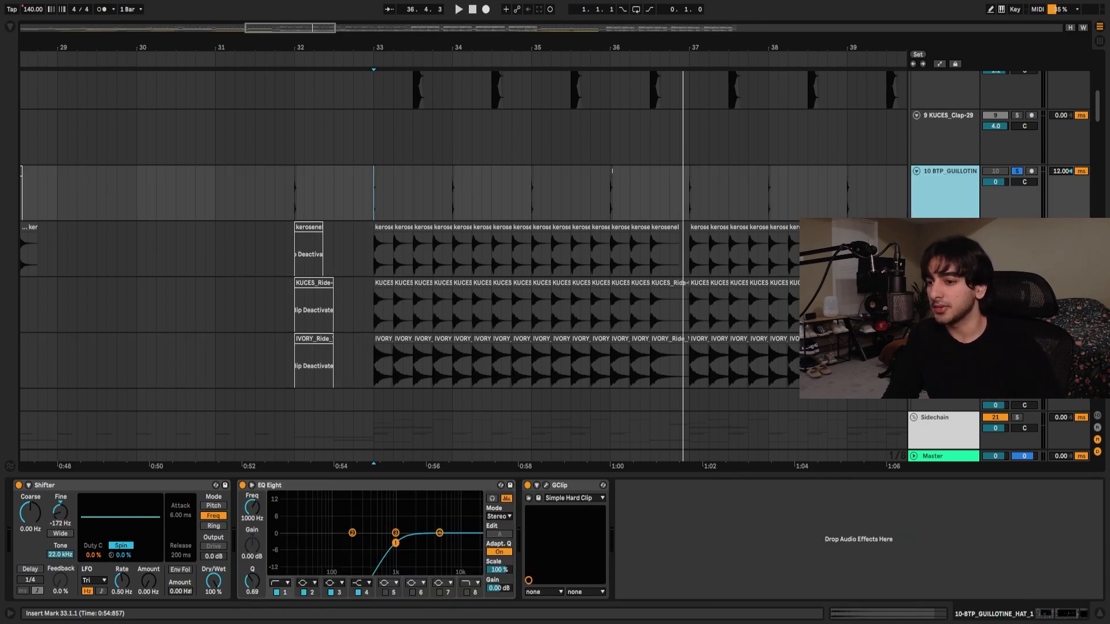
Find the 43 Group of string and FX layers, solo it and play it from bar 49.
{"action": "scroll", "coordinate": [484, 268], "scroll_direction": "down", "scroll_amount": 4}
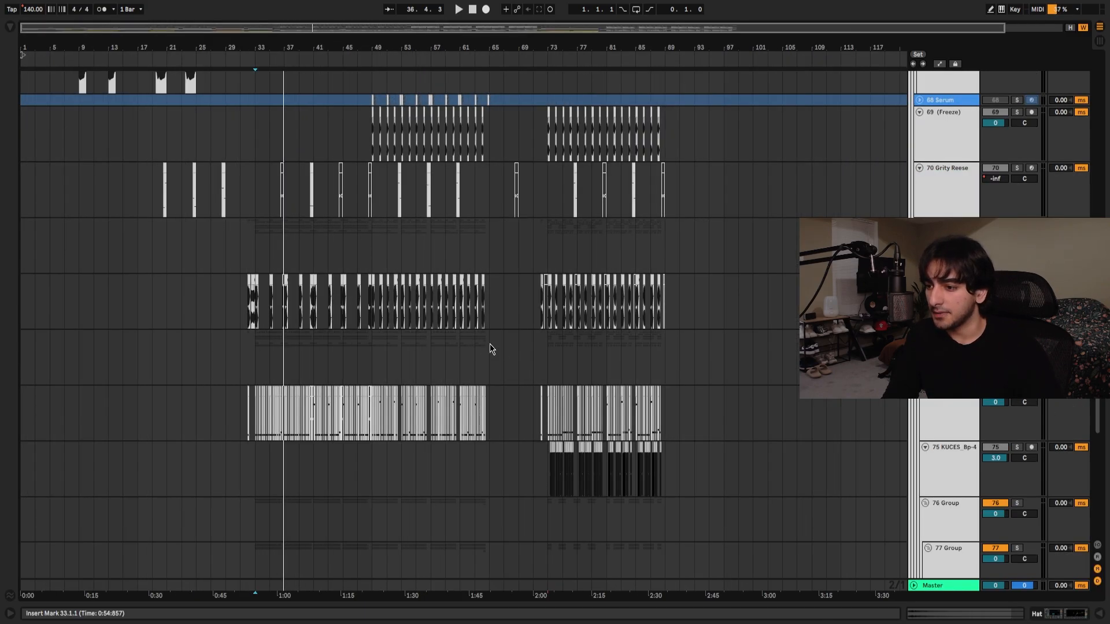
{"action": "scroll", "coordinate": [491, 349], "scroll_direction": "up", "scroll_amount": 5}
{"action": "scroll", "coordinate": [477, 381], "scroll_direction": "up", "scroll_amount": 12}
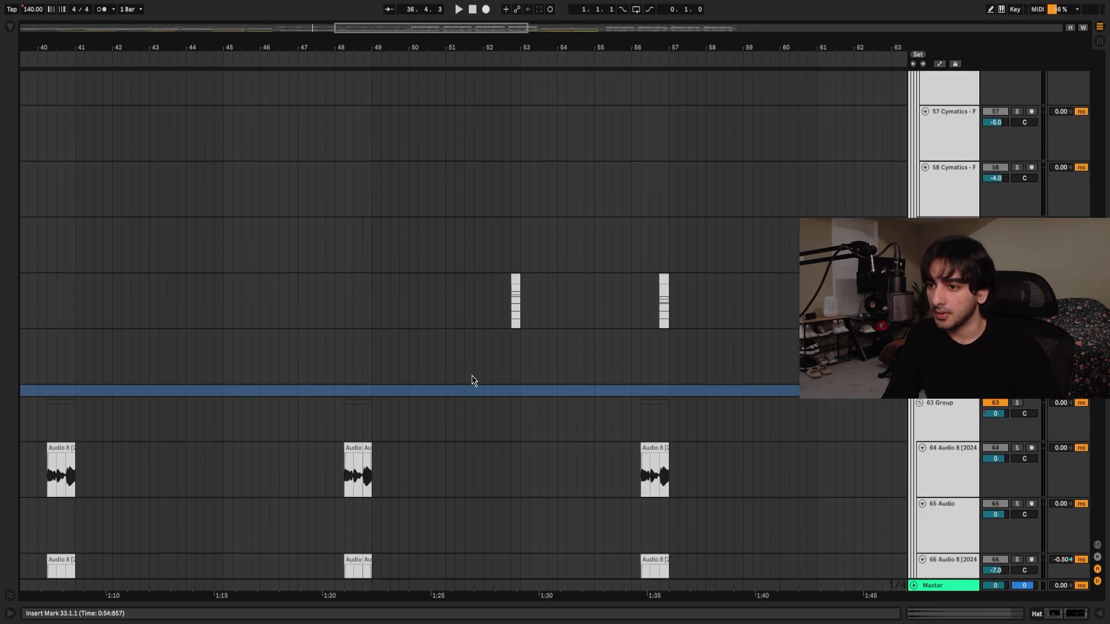
{"action": "scroll", "coordinate": [466, 380], "scroll_direction": "up", "scroll_amount": 8}
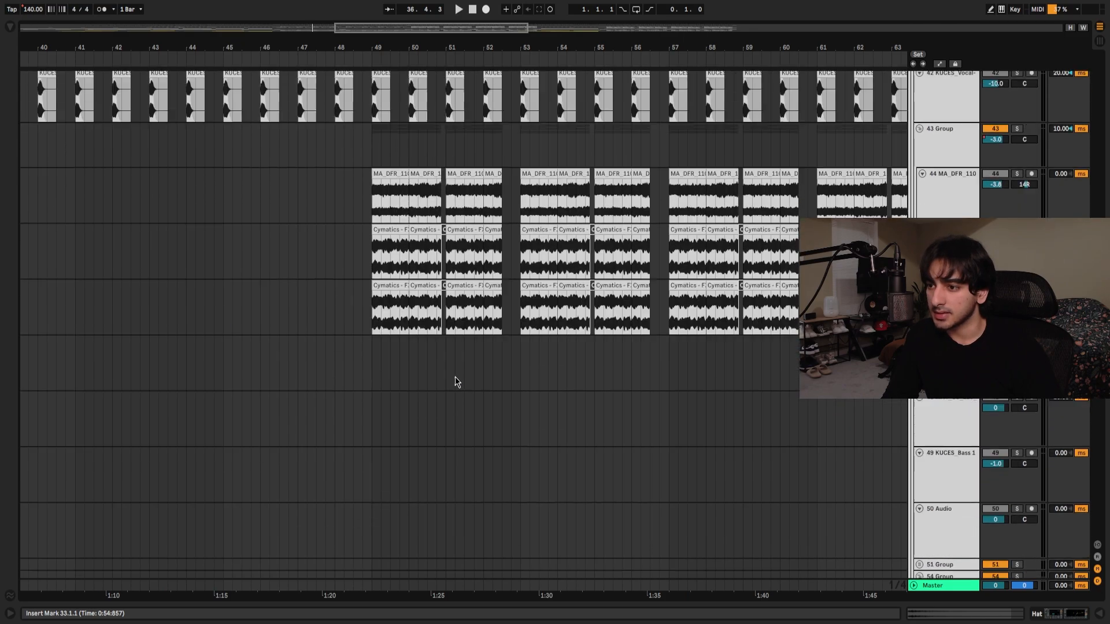
{"action": "left_click", "coordinate": [374, 225]}
{"action": "scroll", "coordinate": [1022, 201], "scroll_direction": "up", "scroll_amount": 1}
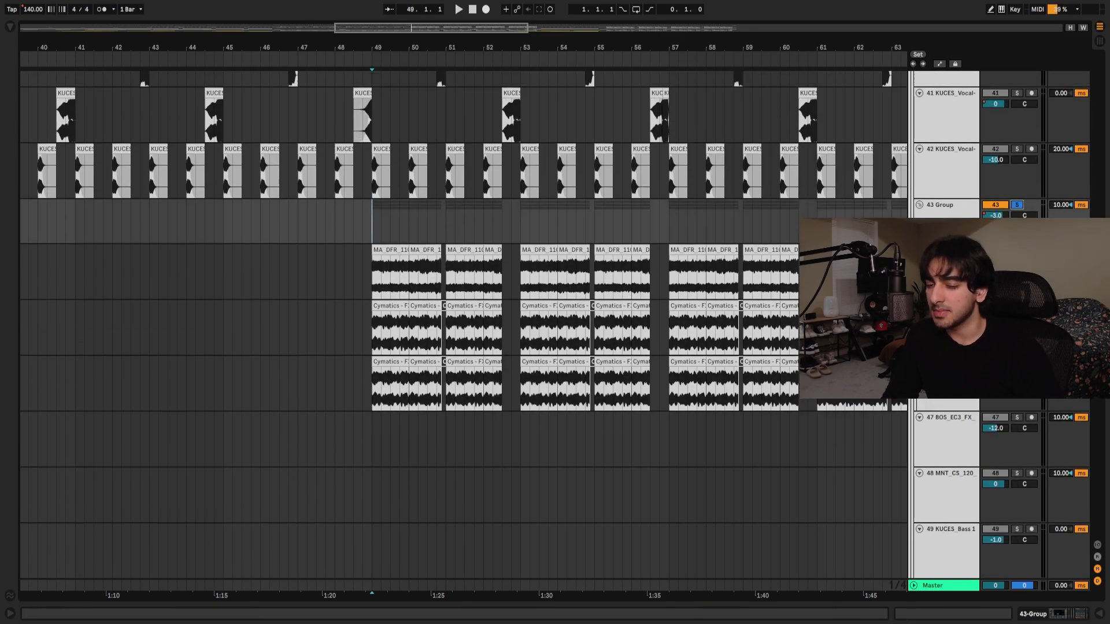
{"action": "key", "text": "space"}
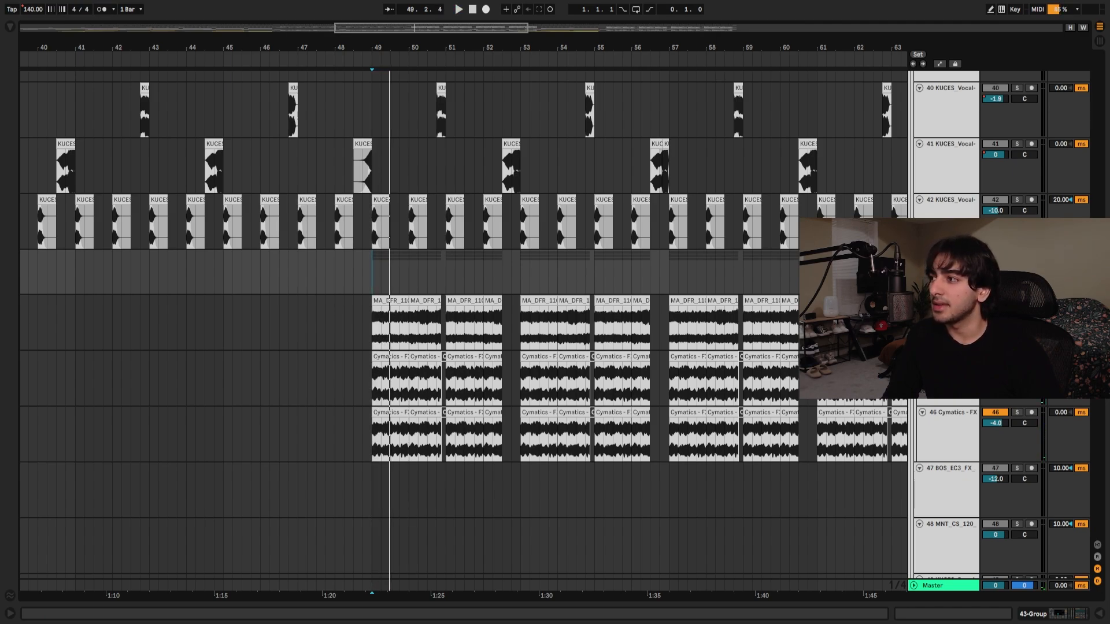
Solo the Vital track 60 and play its short fill from bar 52.
{"action": "scroll", "coordinate": [717, 296], "scroll_direction": "down", "scroll_amount": 10}
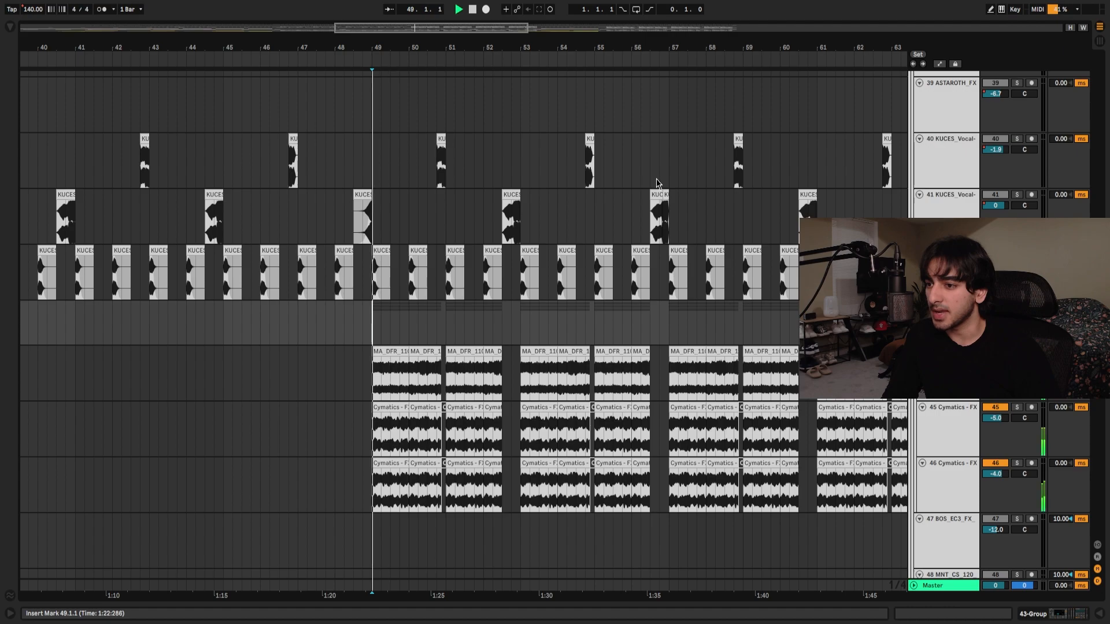
{"action": "scroll", "coordinate": [543, 456], "scroll_direction": "down", "scroll_amount": 10}
{"action": "scroll", "coordinate": [525, 381], "scroll_direction": "up", "scroll_amount": 2}
{"action": "scroll", "coordinate": [505, 262], "scroll_direction": "up", "scroll_amount": 3}
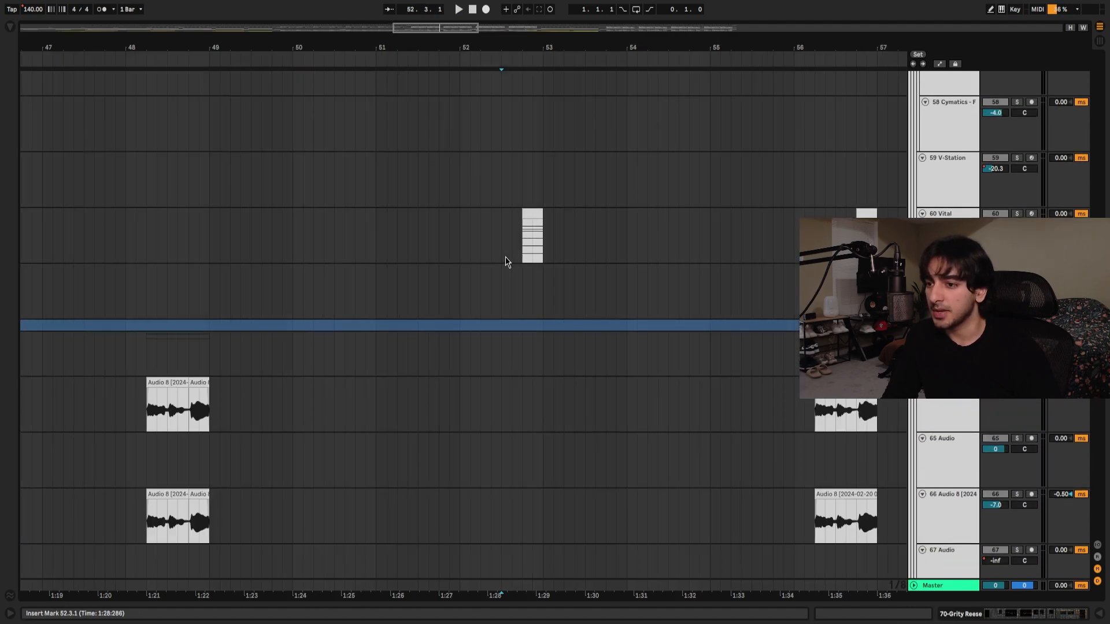
{"action": "left_click", "coordinate": [1017, 214]}
{"action": "scroll", "coordinate": [612, 432], "scroll_direction": "down", "scroll_amount": 2}
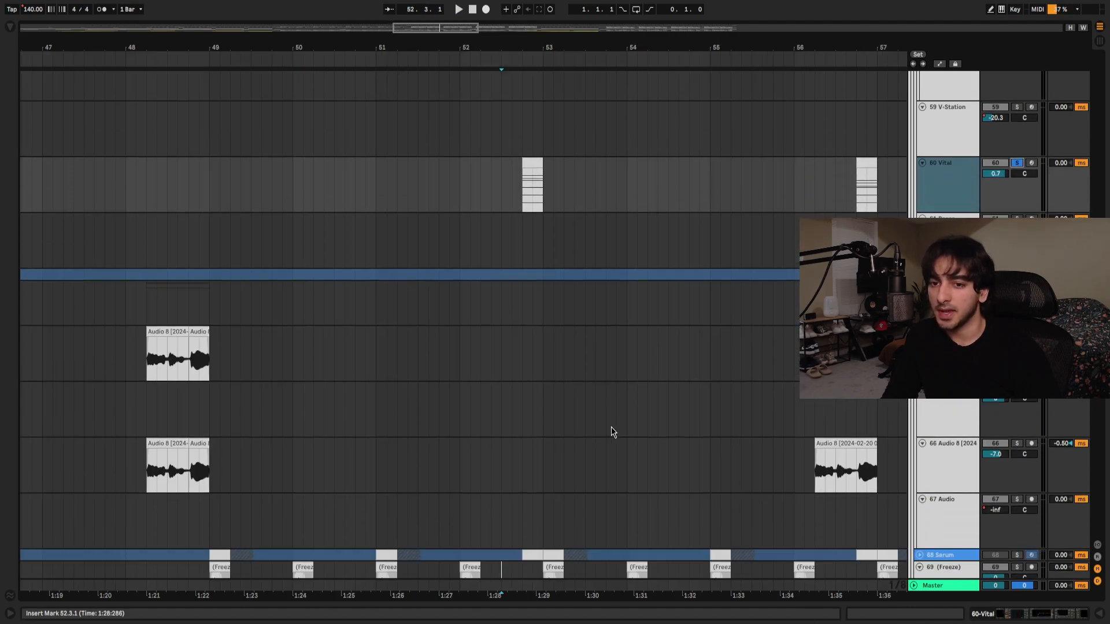
{"action": "scroll", "coordinate": [578, 375], "scroll_direction": "up", "scroll_amount": 1}
{"action": "left_click", "coordinate": [462, 212]}
{"action": "key", "text": "space"}
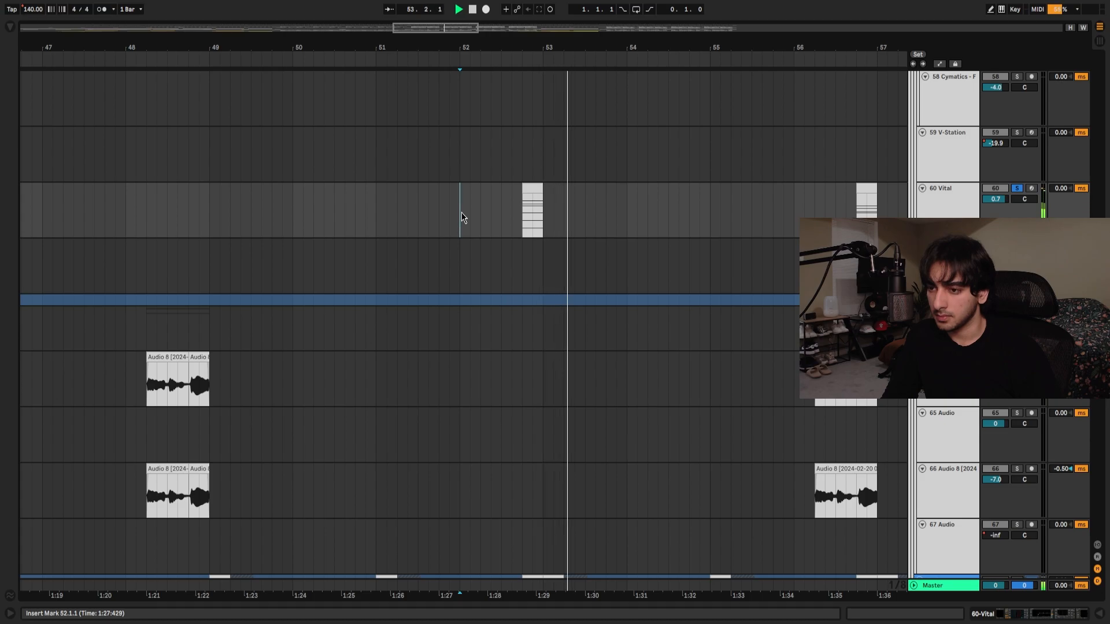
{"action": "key", "text": "space"}
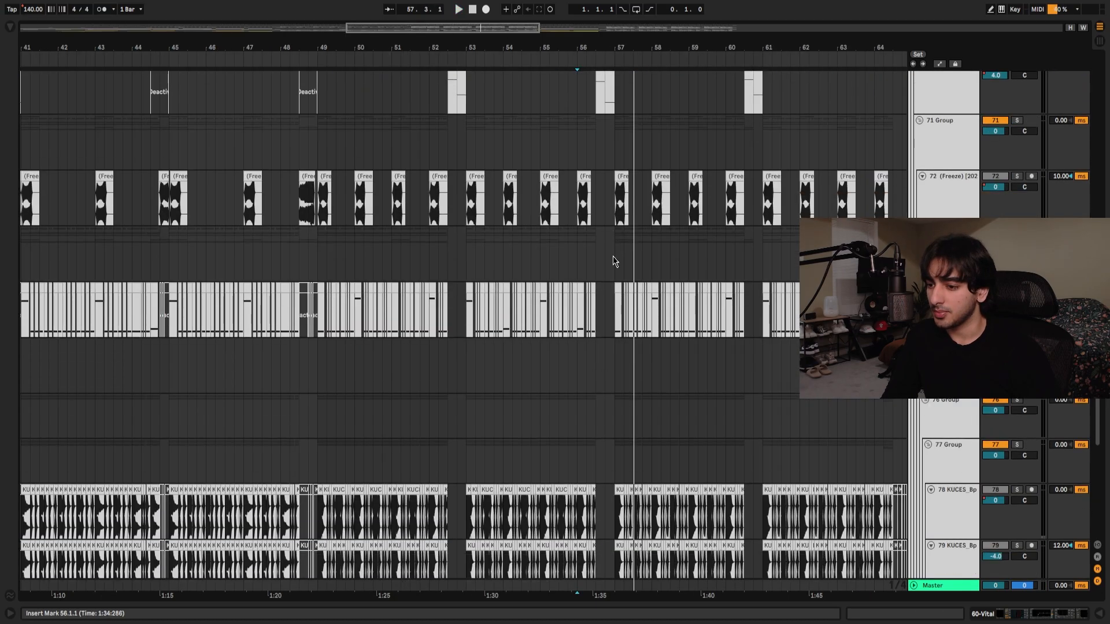
Solo the 76 and 77 groups with the KUCES_Bp-2 clips, play them from bar 49 and show the 77 Group's effect chain.
{"action": "scroll", "coordinate": [613, 261], "scroll_direction": "down", "scroll_amount": 4}
{"action": "left_click", "coordinate": [319, 234]}
{"action": "scroll", "coordinate": [321, 237], "scroll_direction": "up", "scroll_amount": 5}
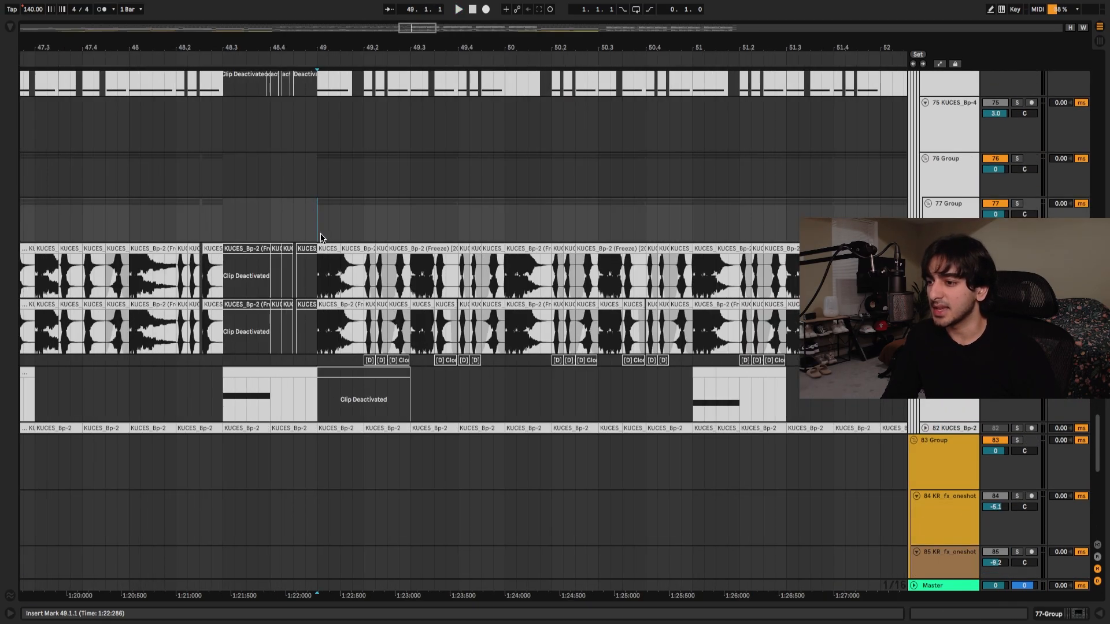
{"action": "key", "text": "space"}
{"action": "key", "text": "shift+Tab"}
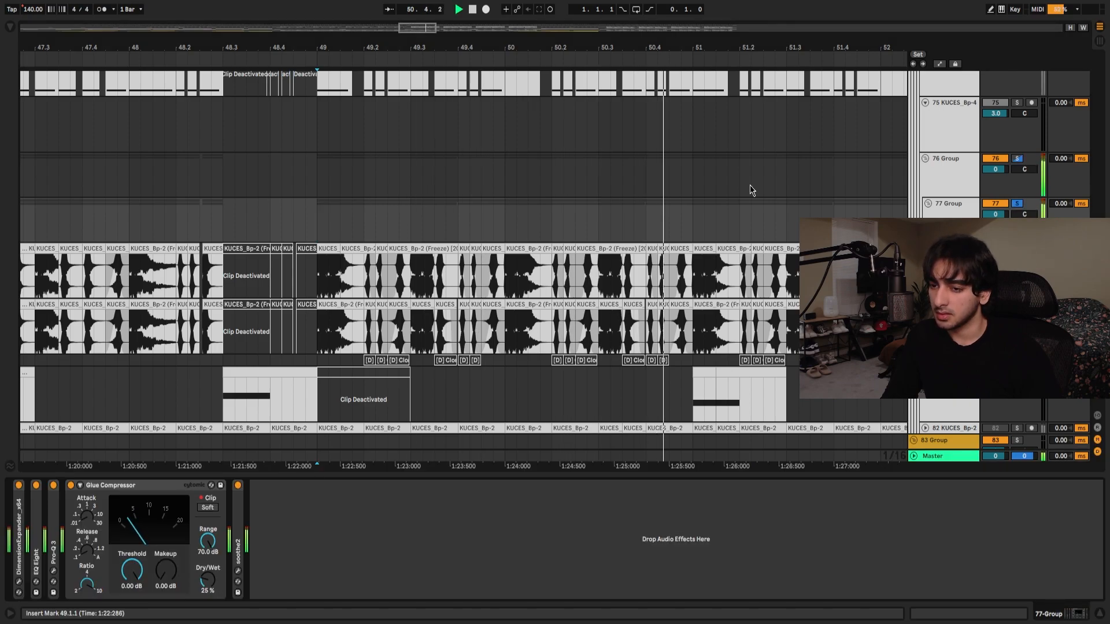
{"action": "scroll", "coordinate": [751, 186], "scroll_direction": "down", "scroll_amount": 3}
{"action": "scroll", "coordinate": [883, 197], "scroll_direction": "up", "scroll_amount": 3}
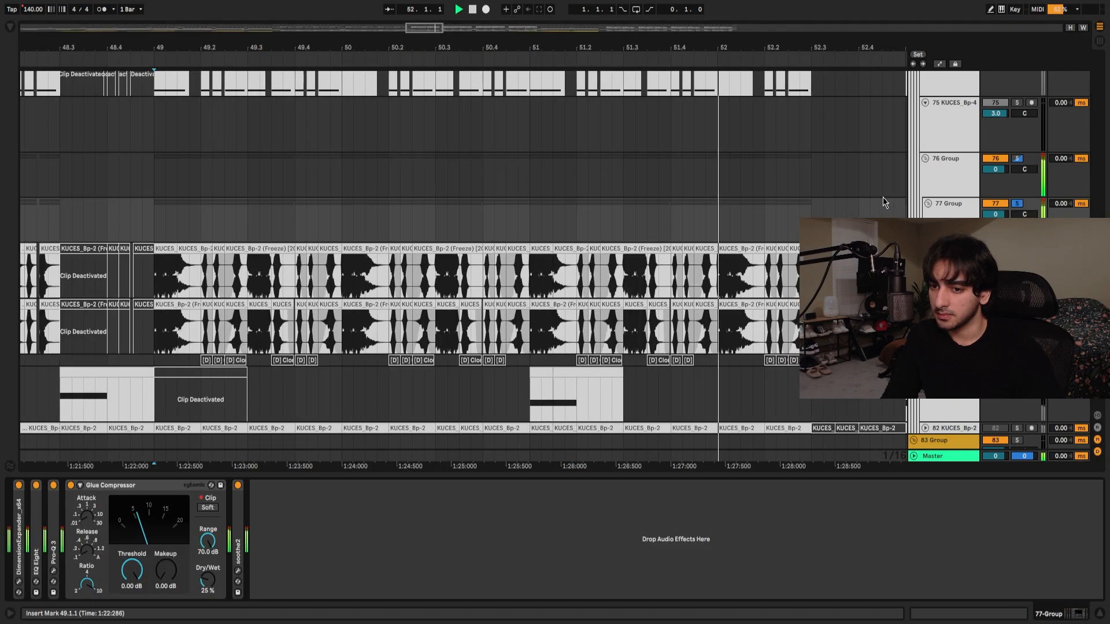
{"action": "key", "text": "space"}
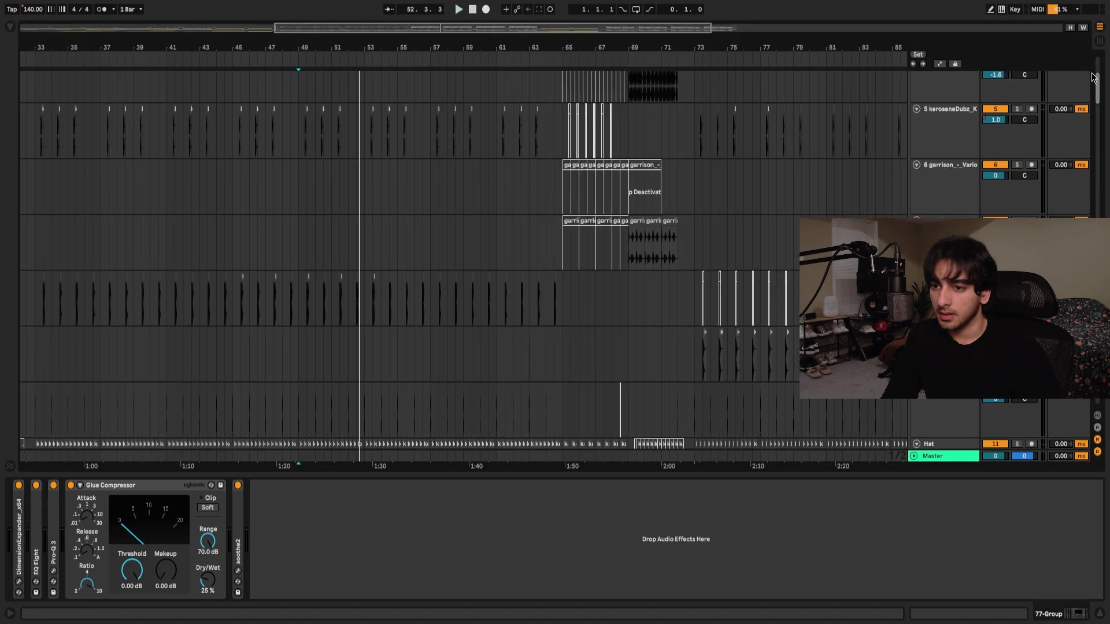
Play the 43 Group's string, FX and piano layers and the 51 Group from bar 73, looking over the tracks below.
{"action": "left_click_drag", "start_coordinate": [1097, 80], "coordinate": [1097, 113]}
{"action": "scroll", "coordinate": [729, 165], "scroll_direction": "up", "scroll_amount": 3}
{"action": "left_click", "coordinate": [654, 142]}
{"action": "scroll", "coordinate": [812, 181], "scroll_direction": "down", "scroll_amount": 3}
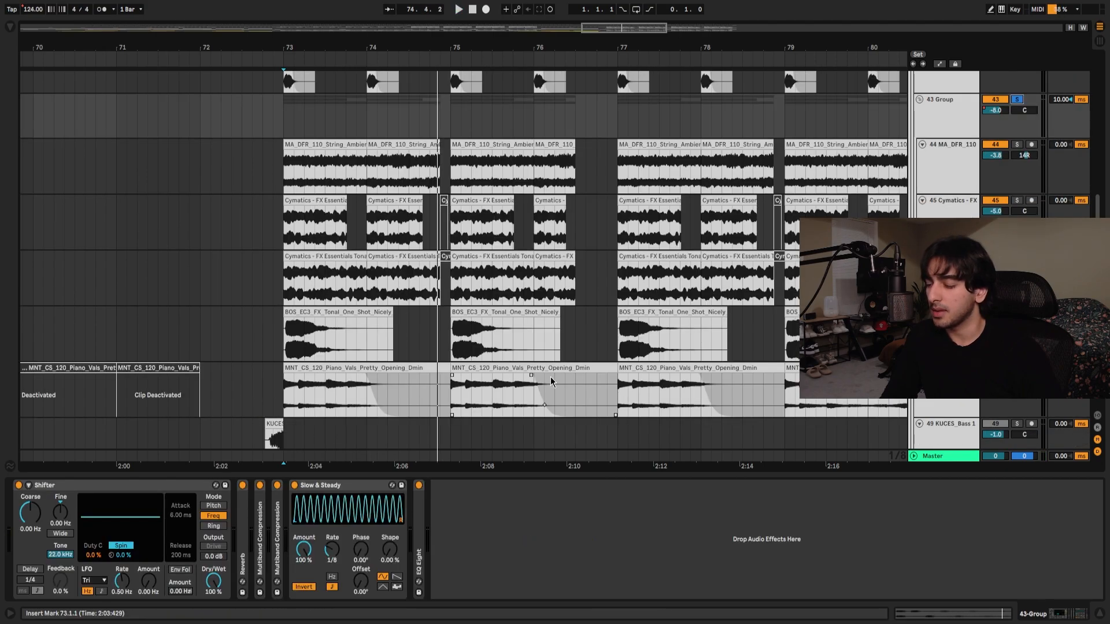
{"action": "scroll", "coordinate": [537, 425], "scroll_direction": "down", "scroll_amount": 1}
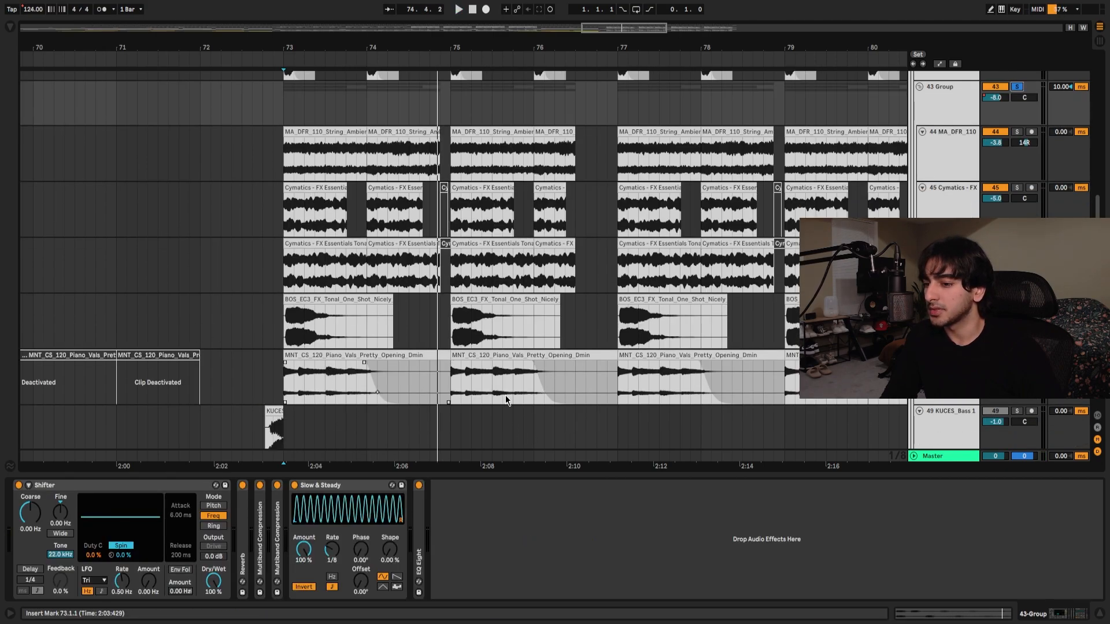
{"action": "key", "text": "space"}
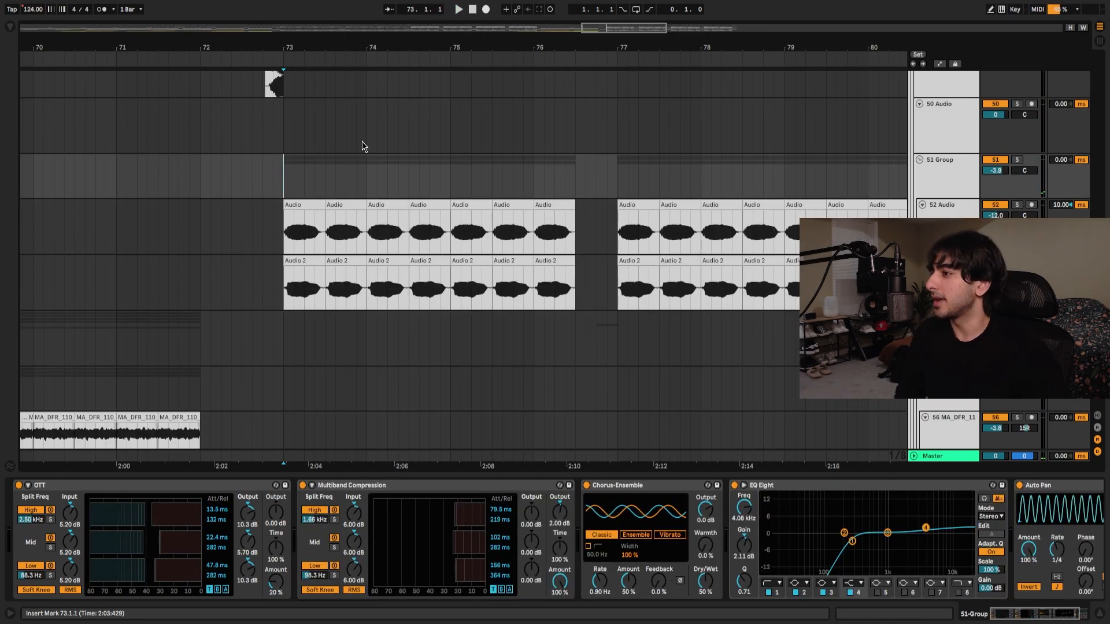
{"action": "scroll", "coordinate": [363, 145], "scroll_direction": "down", "scroll_amount": 6}
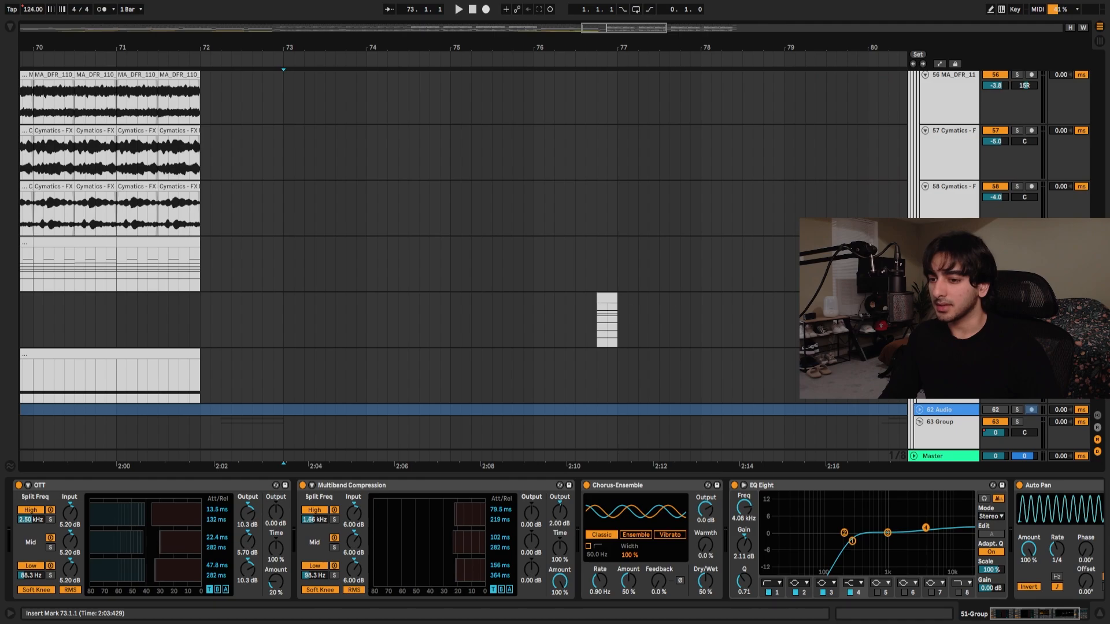
Play the piano track 48 and the 51 Group's audio clips together from bar 73.
{"action": "scroll", "coordinate": [681, 227], "scroll_direction": "up", "scroll_amount": 8}
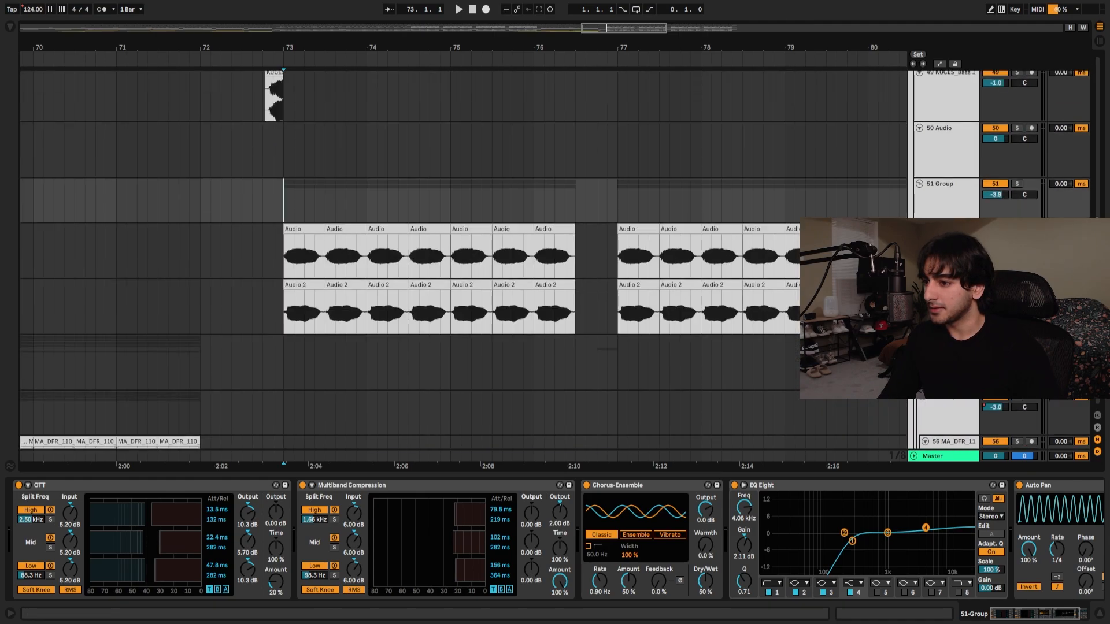
{"action": "key", "text": "space"}
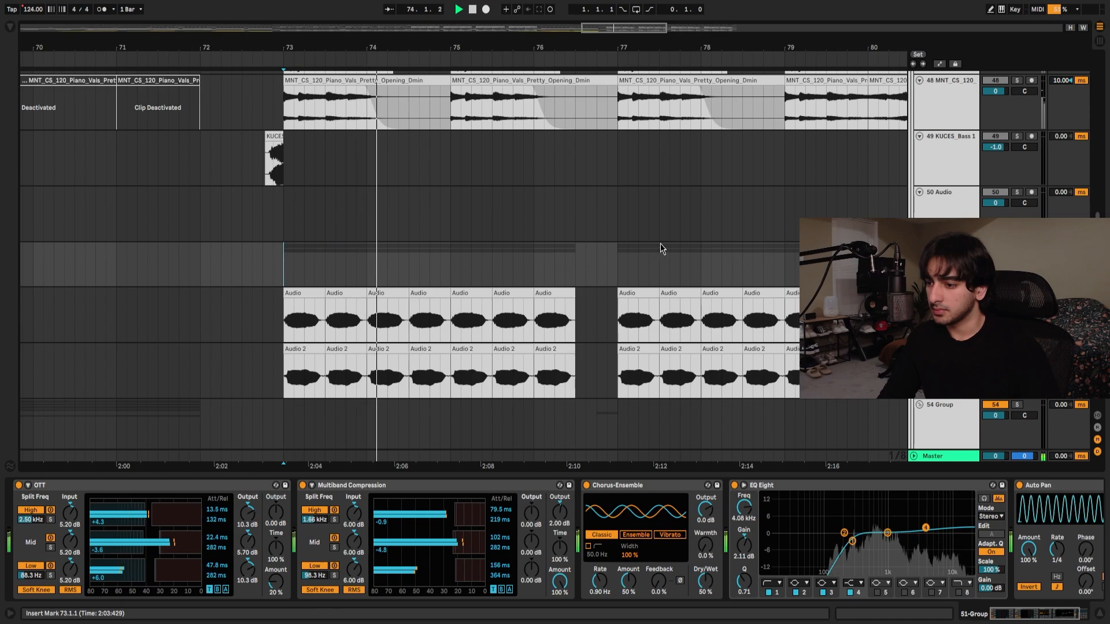
{"action": "scroll", "coordinate": [664, 243], "scroll_direction": "up", "scroll_amount": 1}
{"action": "key", "text": "space"}
Find the layered kick tracks in the drums, set the insert marker at bar 73 on track 3 and examine the KUCES_kik-55 clips.
{"action": "left_click_drag", "start_coordinate": [1096, 214], "coordinate": [1080, 69]}
{"action": "left_click", "coordinate": [283, 196]}
{"action": "scroll", "coordinate": [290, 197], "scroll_direction": "up", "scroll_amount": 3}
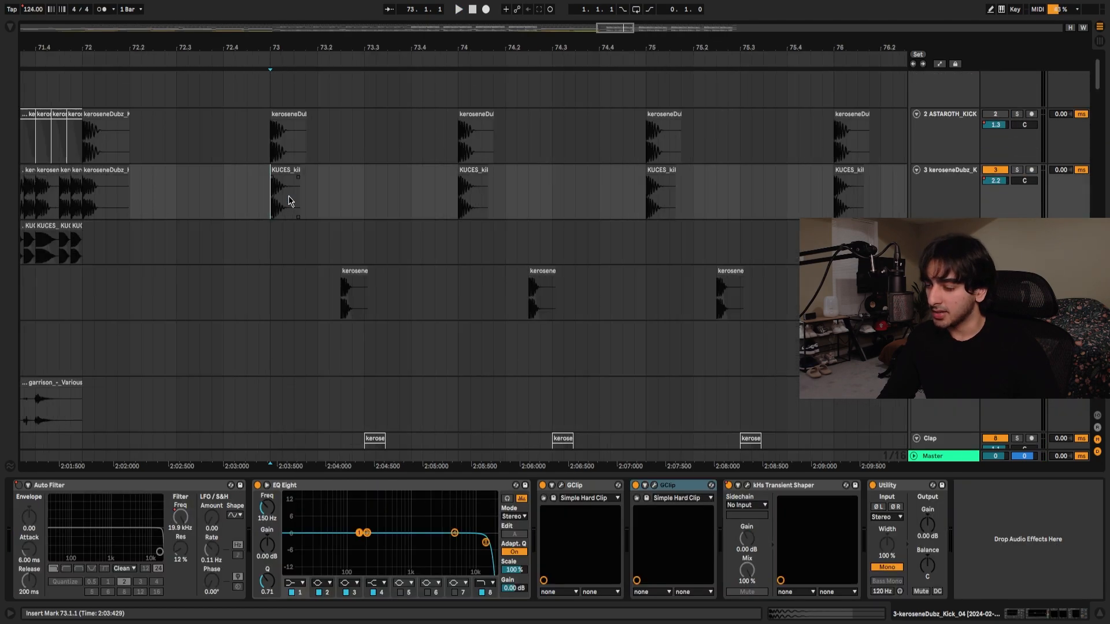
{"action": "scroll", "coordinate": [298, 223], "scroll_direction": "down", "scroll_amount": 1}
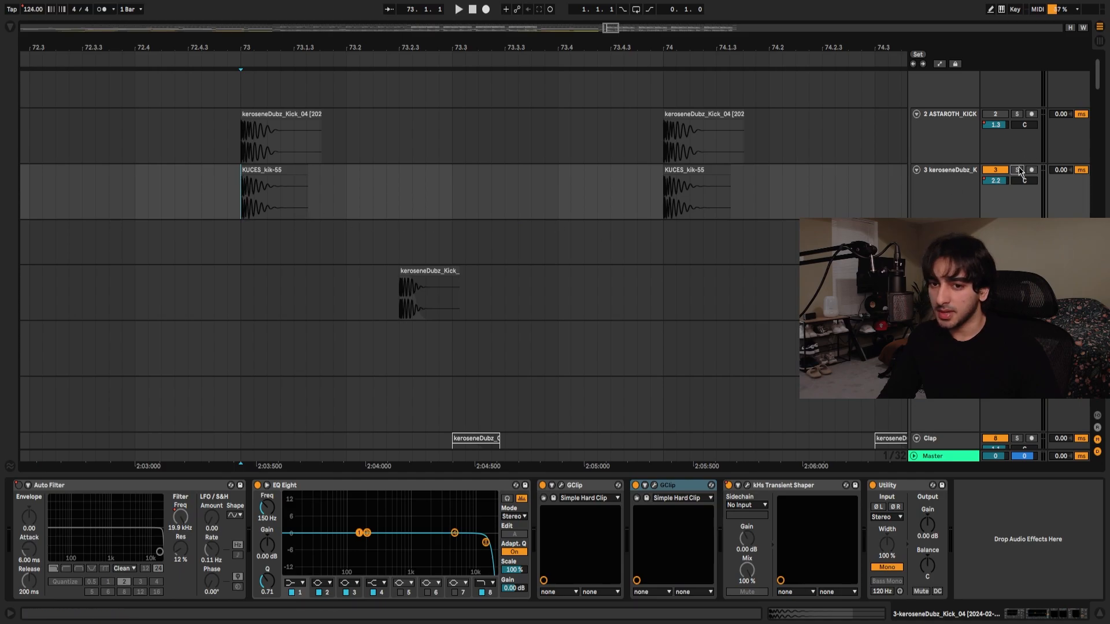
{"action": "key", "text": "space"}
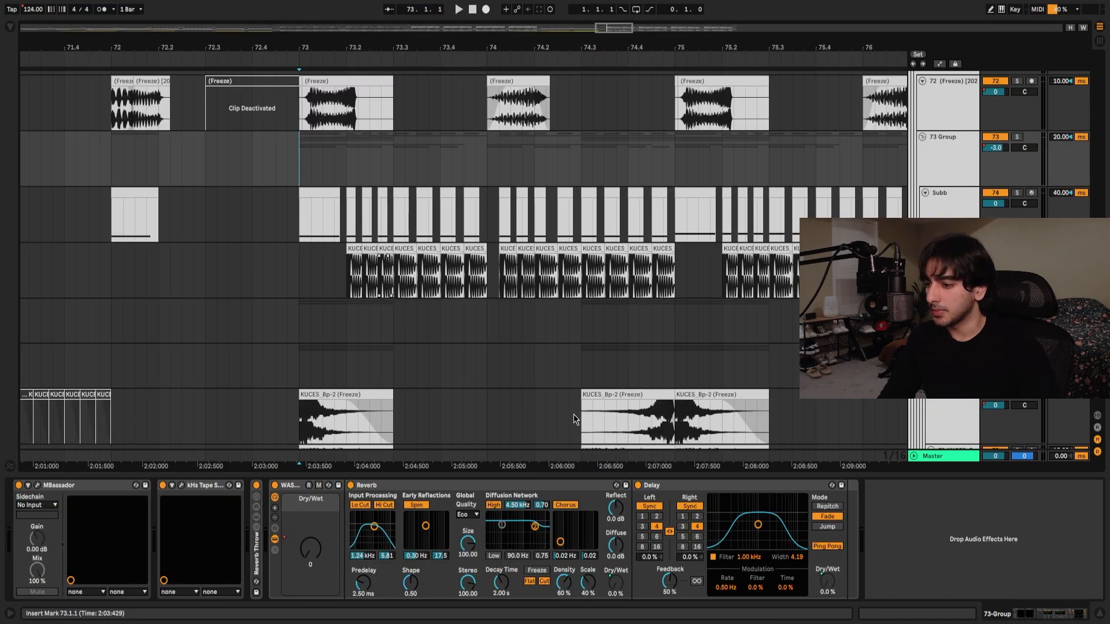
Examine the 73 Group's sub and KUCES_Bp-5 bass clips, then play the group soloed from bar 73.
{"action": "scroll", "coordinate": [553, 391], "scroll_direction": "down", "scroll_amount": 1}
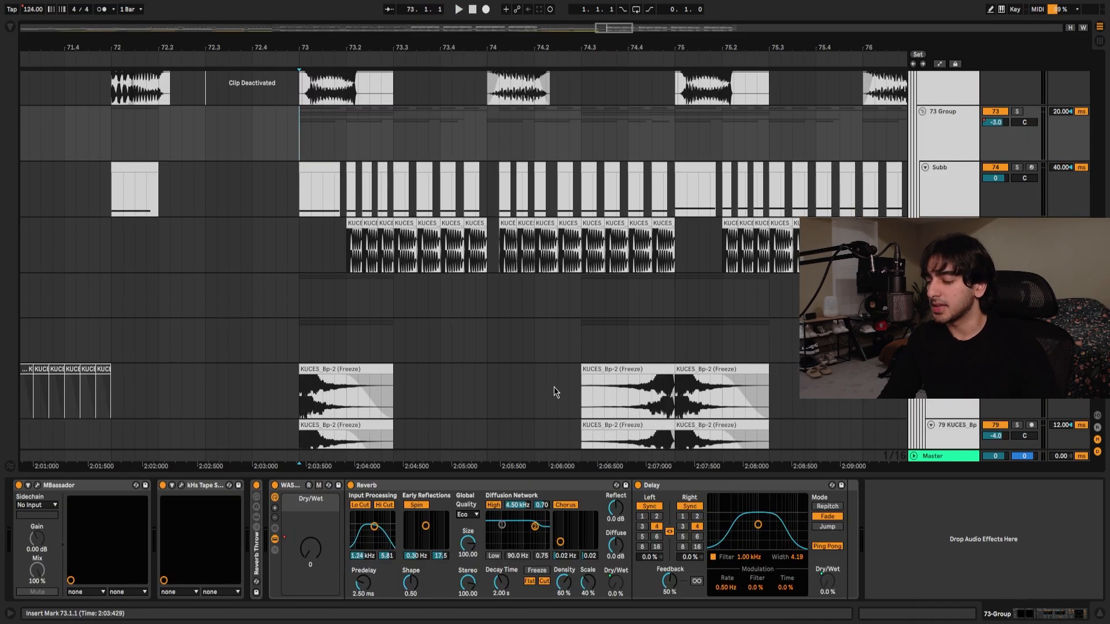
{"action": "scroll", "coordinate": [553, 386], "scroll_direction": "down", "scroll_amount": 3}
{"action": "scroll", "coordinate": [552, 382], "scroll_direction": "up", "scroll_amount": 3}
{"action": "scroll", "coordinate": [360, 256], "scroll_direction": "up", "scroll_amount": 3}
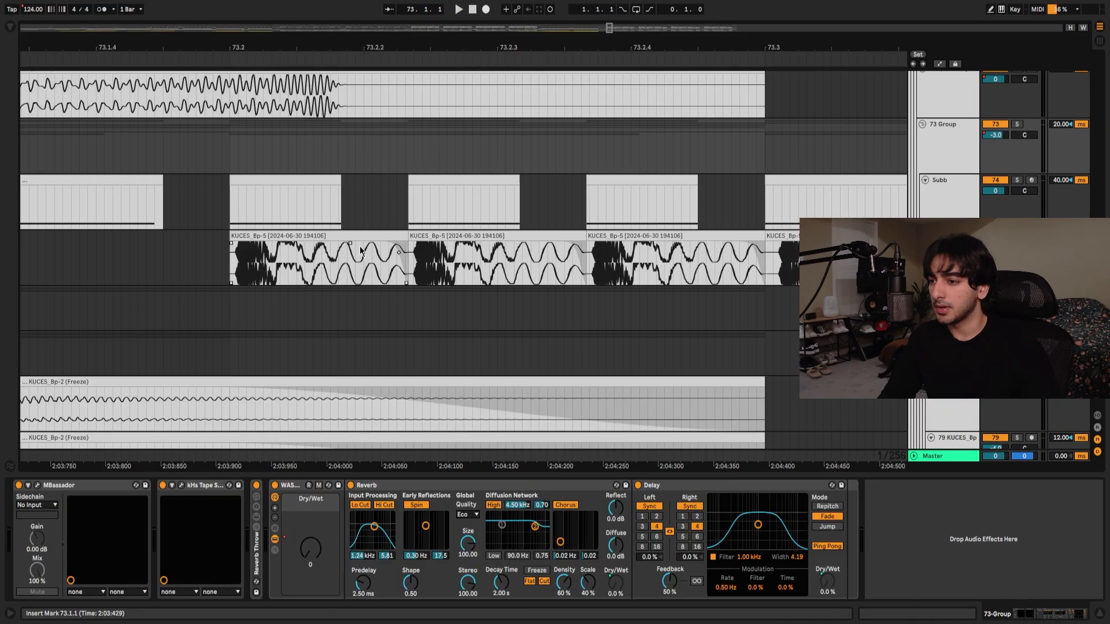
{"action": "scroll", "coordinate": [361, 252], "scroll_direction": "down", "scroll_amount": 1}
{"action": "key", "text": "space"}
{"action": "scroll", "coordinate": [654, 416], "scroll_direction": "up", "scroll_amount": 2}
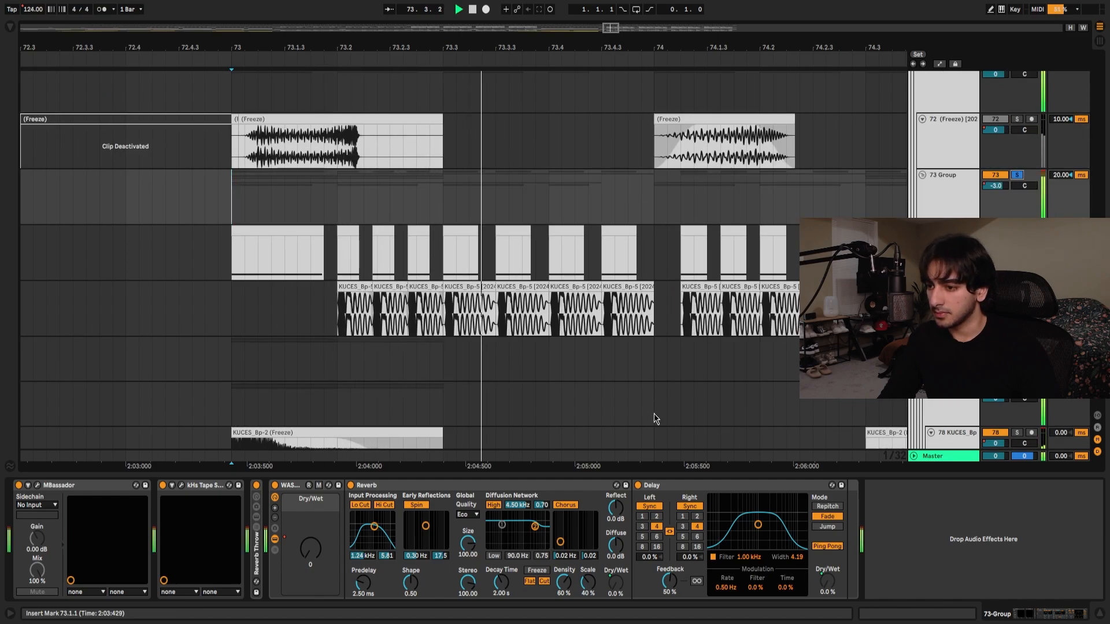
{"action": "scroll", "coordinate": [480, 393], "scroll_direction": "down", "scroll_amount": 3}
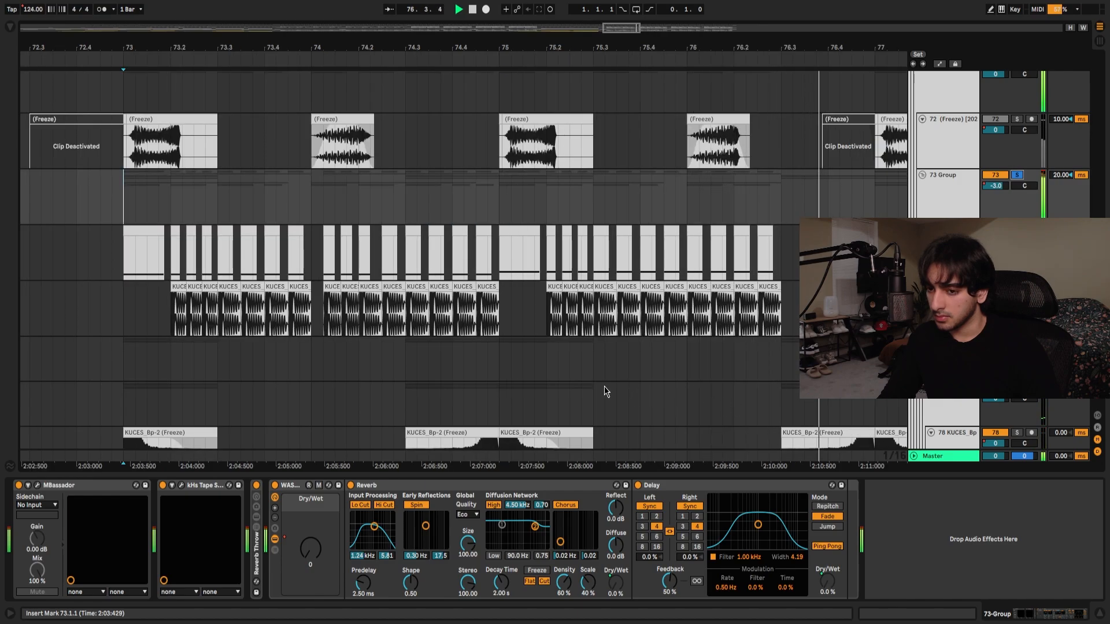
{"action": "key", "text": "space"}
Show the 77 Group's effect chain and examine its KUCES_Bp-2 clips around bar 74.3 and the neighbouring layers.
{"action": "scroll", "coordinate": [278, 162], "scroll_direction": "up", "scroll_amount": 1}
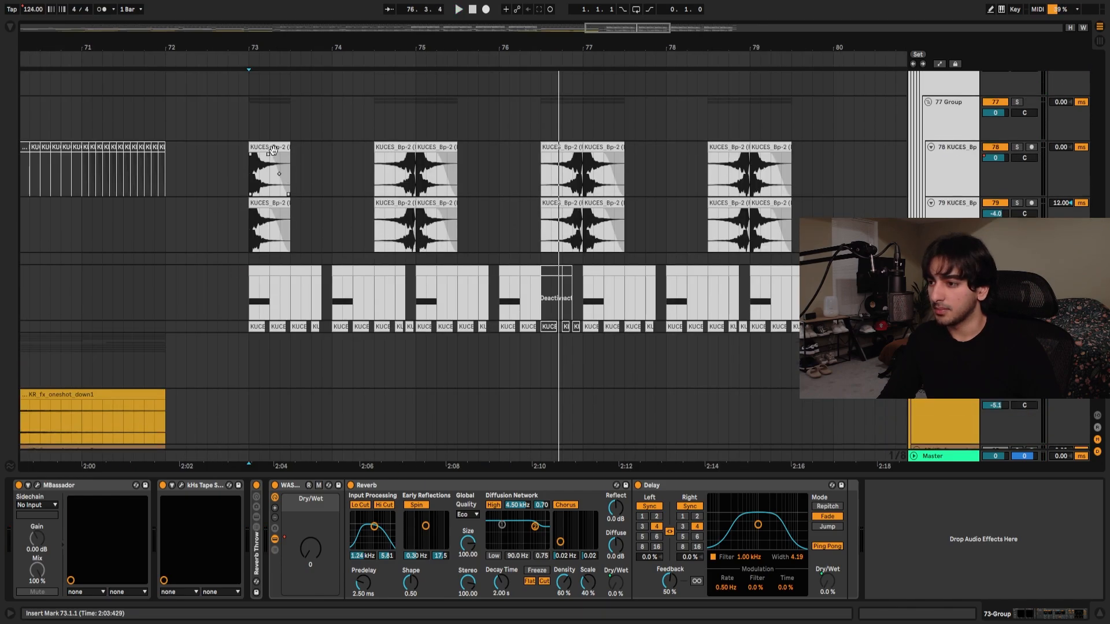
{"action": "left_click", "coordinate": [240, 123]}
{"action": "left_click", "coordinate": [374, 122]}
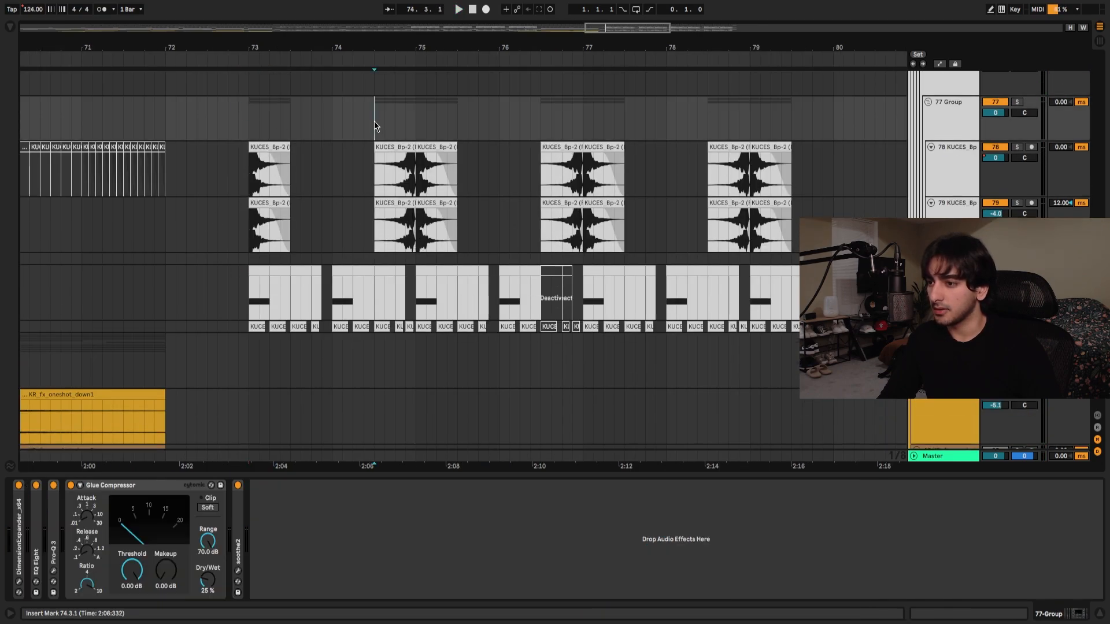
{"action": "scroll", "coordinate": [374, 122], "scroll_direction": "down", "scroll_amount": 3}
{"action": "scroll", "coordinate": [374, 122], "scroll_direction": "up", "scroll_amount": 3}
{"action": "scroll", "coordinate": [375, 122], "scroll_direction": "up", "scroll_amount": 15}
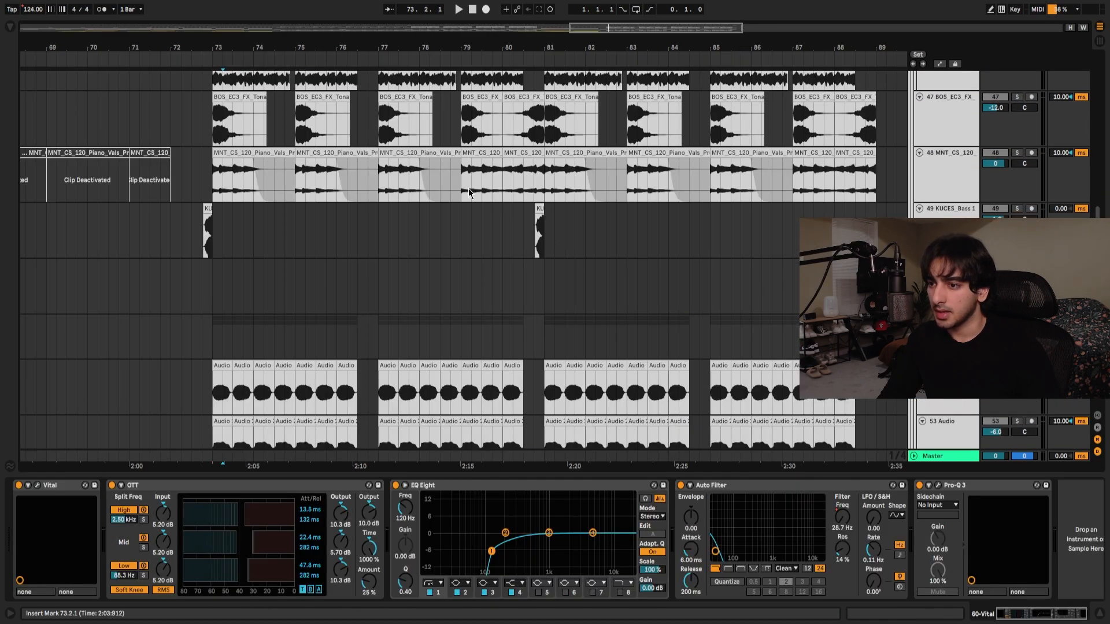
Solo the MNT_CS_120 piano track 48 and play it from bar 79, showing its effect chain.
{"action": "left_click", "coordinate": [461, 179]}
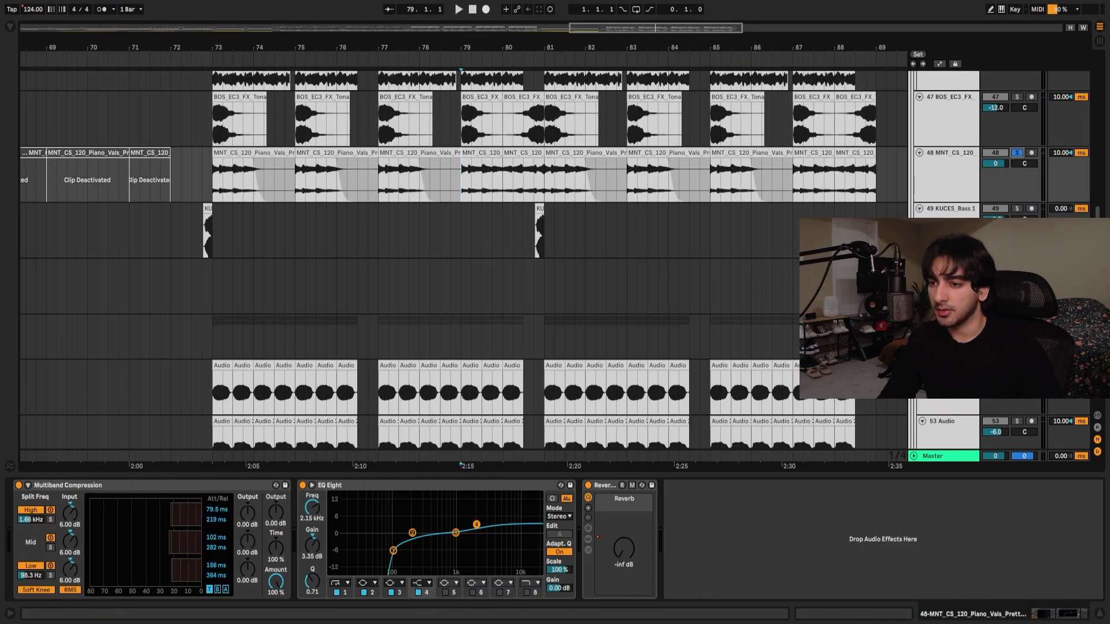
{"action": "key", "text": "space"}
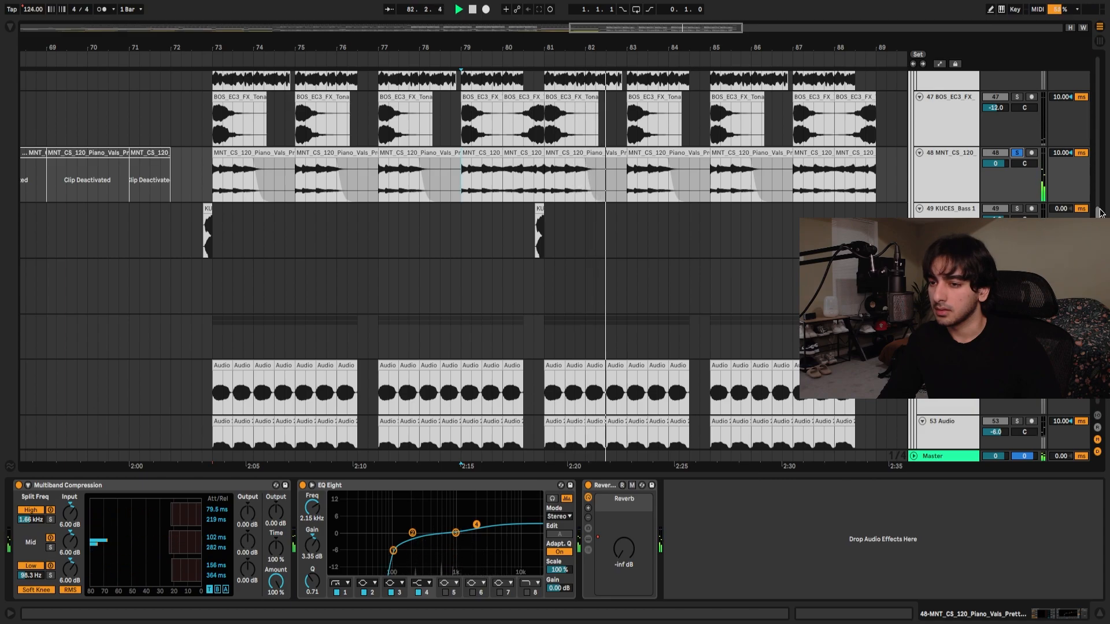
{"action": "scroll", "coordinate": [590, 254], "scroll_direction": "up", "scroll_amount": 5}
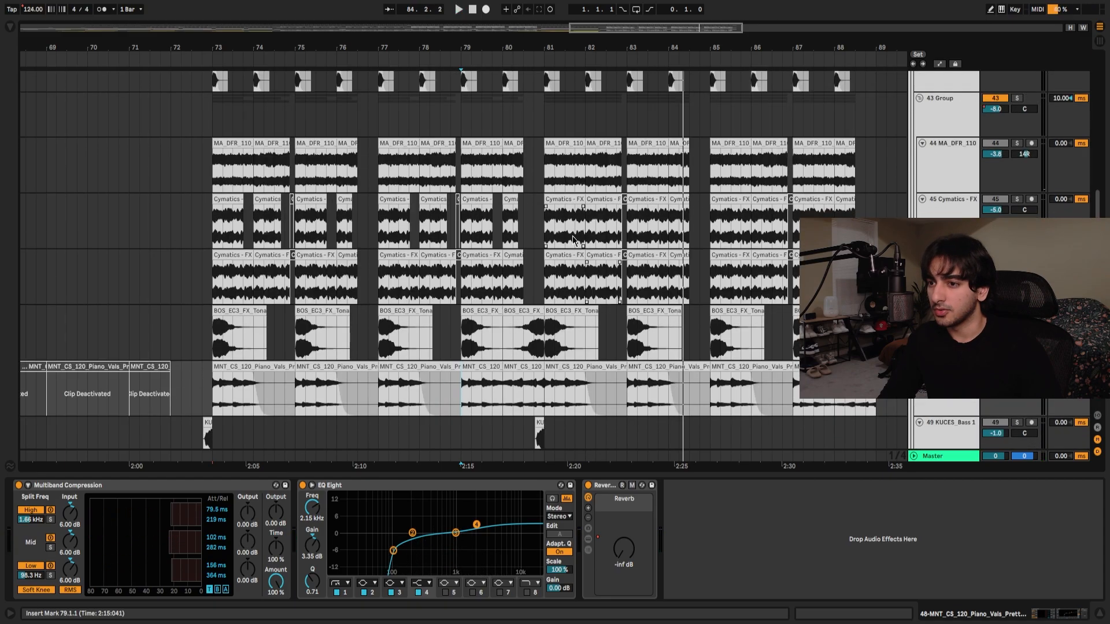
Examine the Drums group and the SC group's sidechain effect chain, and collapse the groups to an overview.
{"action": "scroll", "coordinate": [573, 239], "scroll_direction": "up", "scroll_amount": 15}
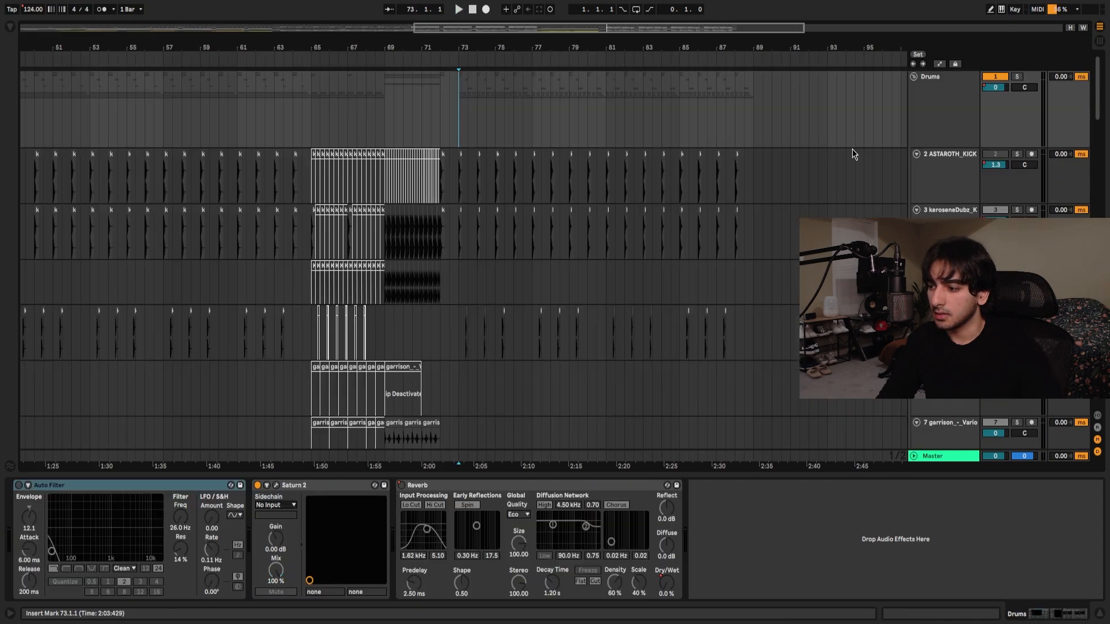
{"action": "left_click", "coordinate": [968, 130]}
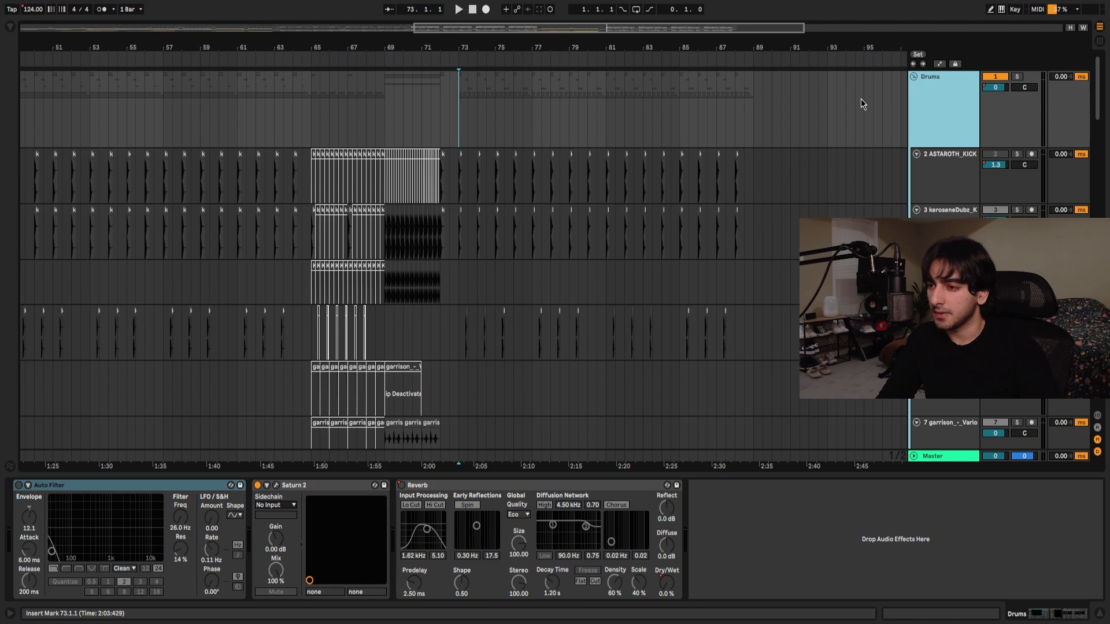
{"action": "scroll", "coordinate": [459, 105], "scroll_direction": "up", "scroll_amount": 5}
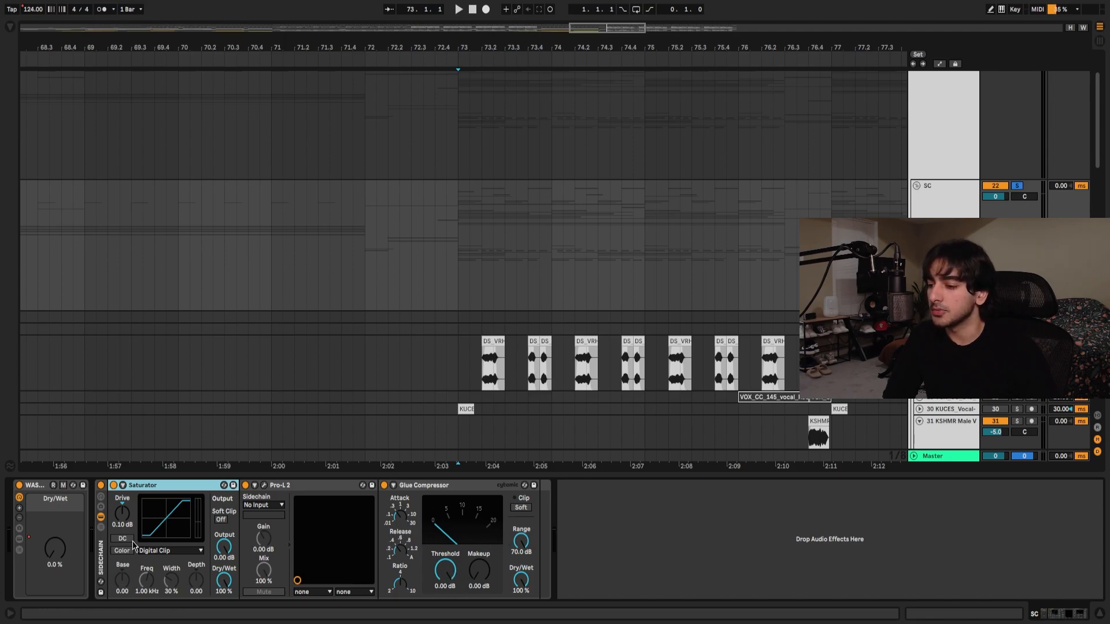
{"action": "scroll", "coordinate": [736, 370], "scroll_direction": "up", "scroll_amount": 3}
{"action": "left_click", "coordinate": [930, 196]}
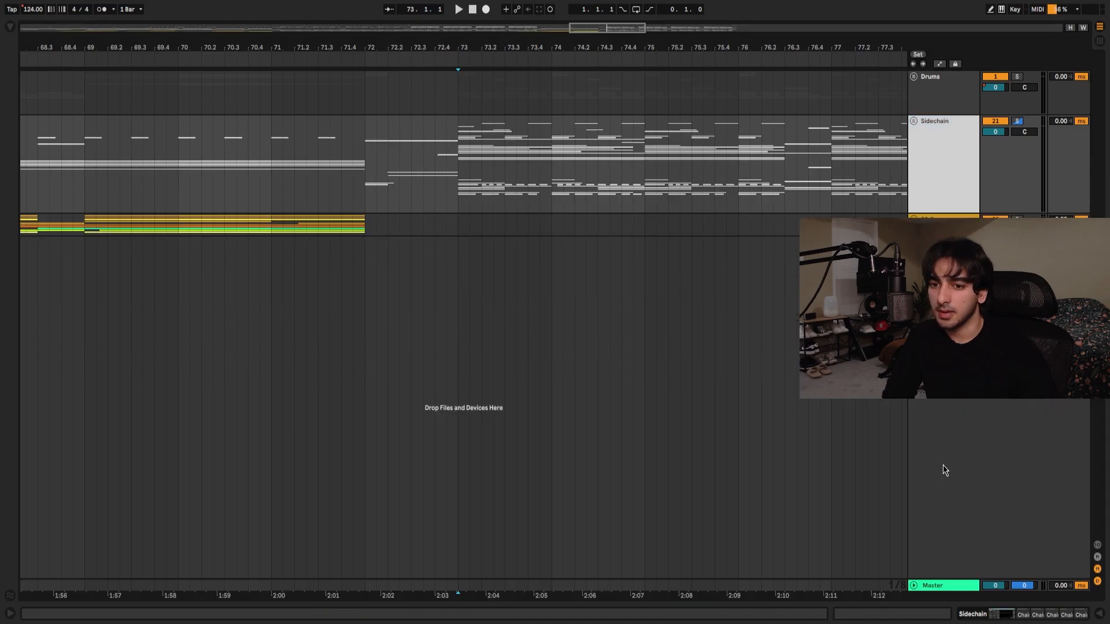
Show the Master effect chain, inspect Ozone 9's Imager bands and Pro-MB's Band 1 compression settings, and close the plug-in window.
{"action": "double_click", "coordinate": [959, 589]}
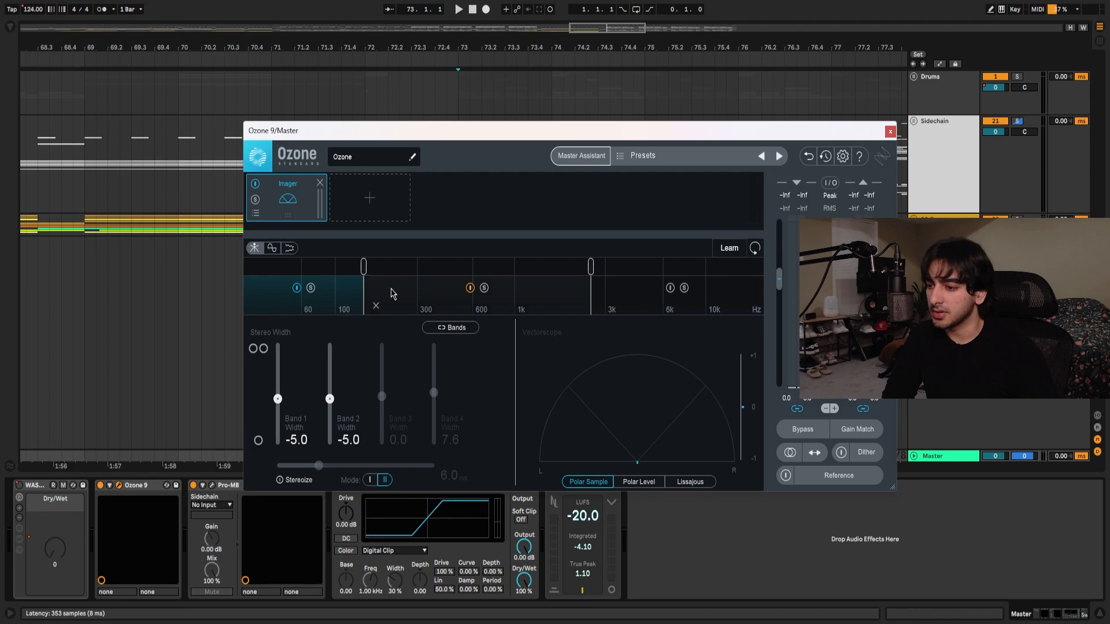
{"action": "left_click", "coordinate": [435, 307]}
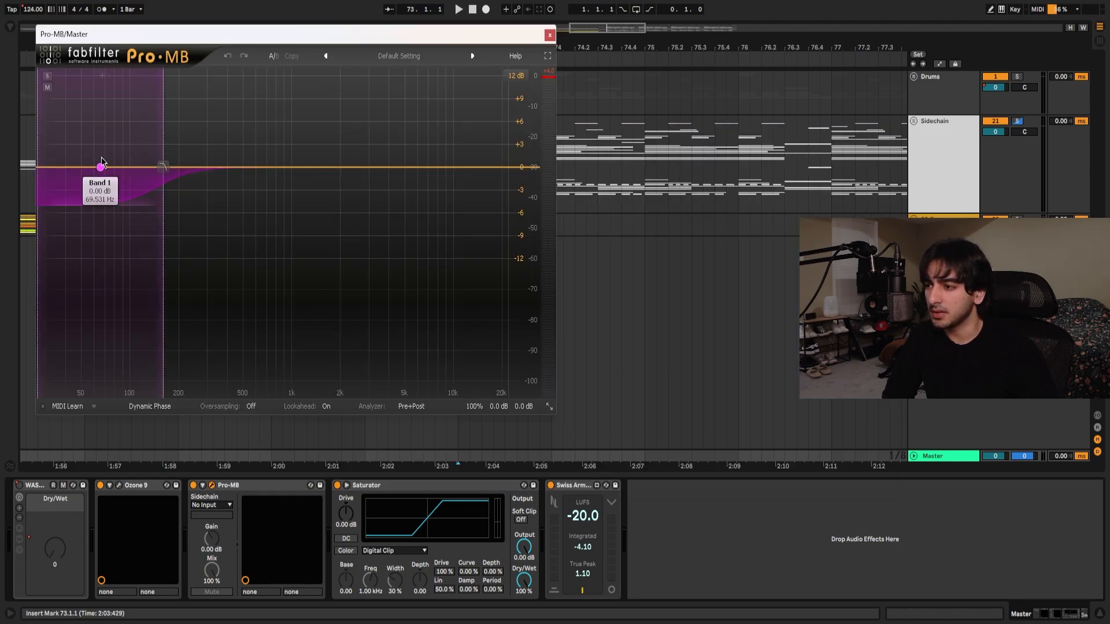
{"action": "left_click", "coordinate": [100, 167]}
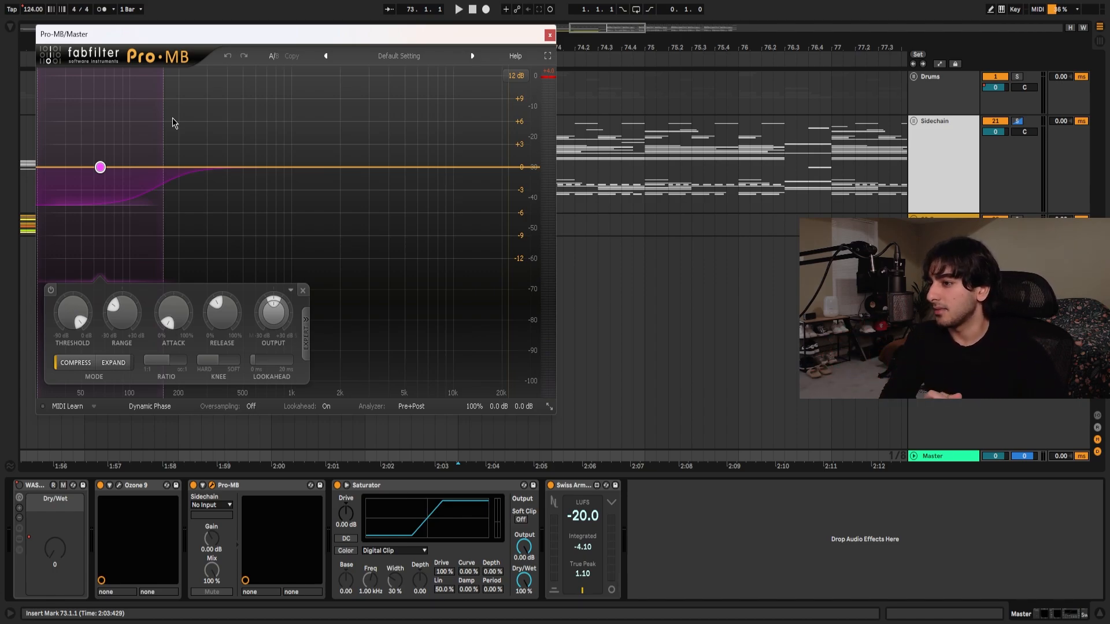
{"action": "left_click", "coordinate": [550, 35]}
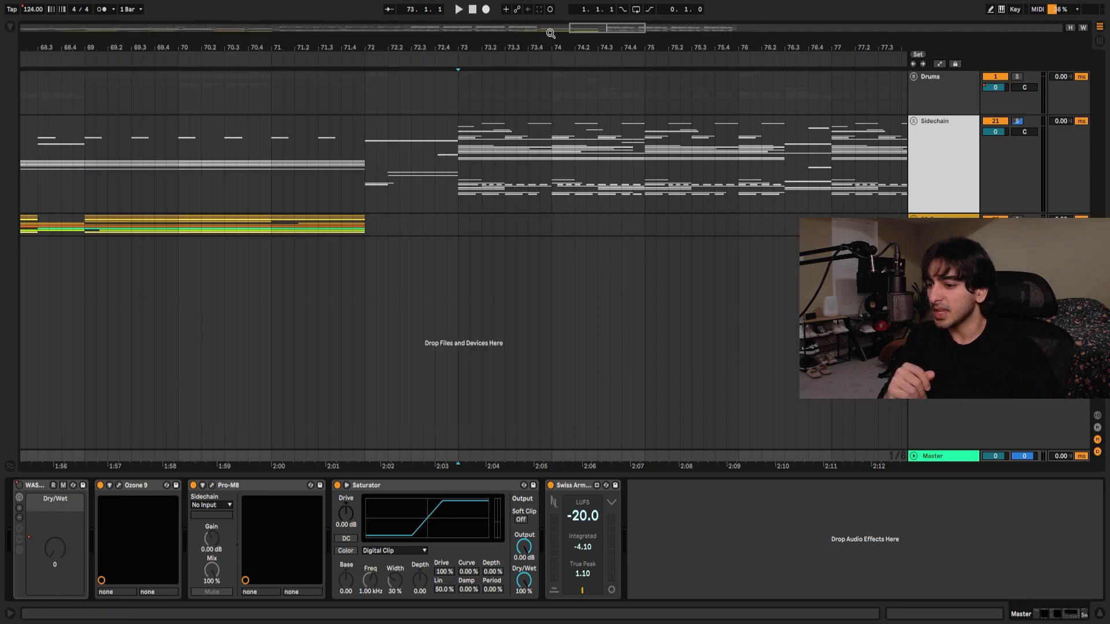
Select the Master's Saturator and look at its device options, including Hi-Quality, leaving them as they are.
{"action": "left_click", "coordinate": [383, 489]}
{"action": "right_click", "coordinate": [503, 489]}
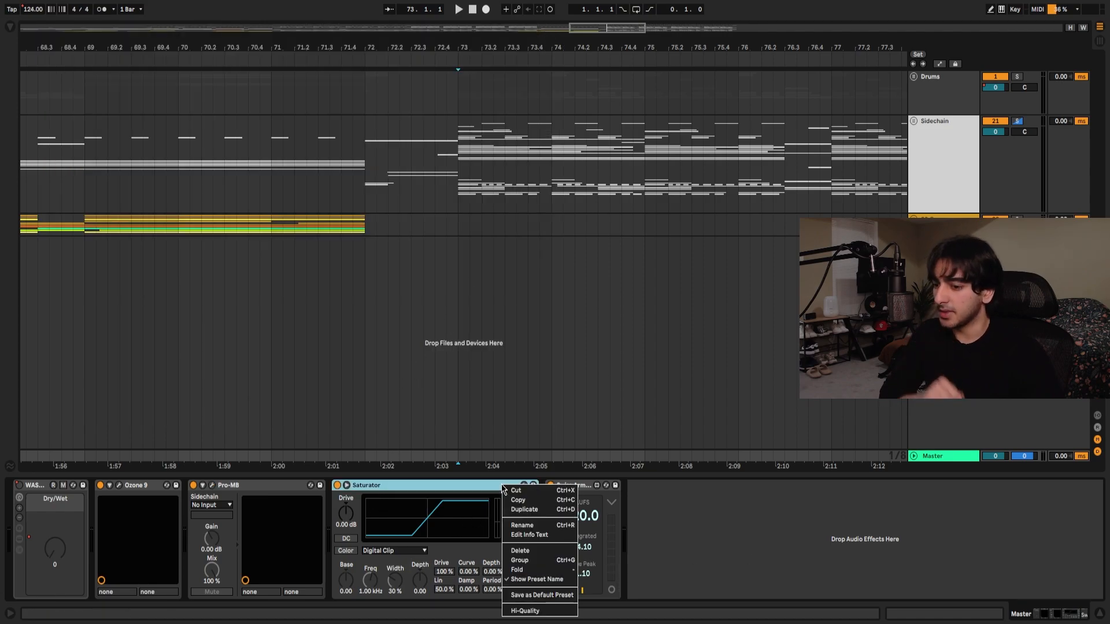
{"action": "left_click", "coordinate": [639, 531]}
Set the insert marker at bar 89 on the Sidechain group, at the end of the second drop.
{"action": "left_click", "coordinate": [739, 99]}
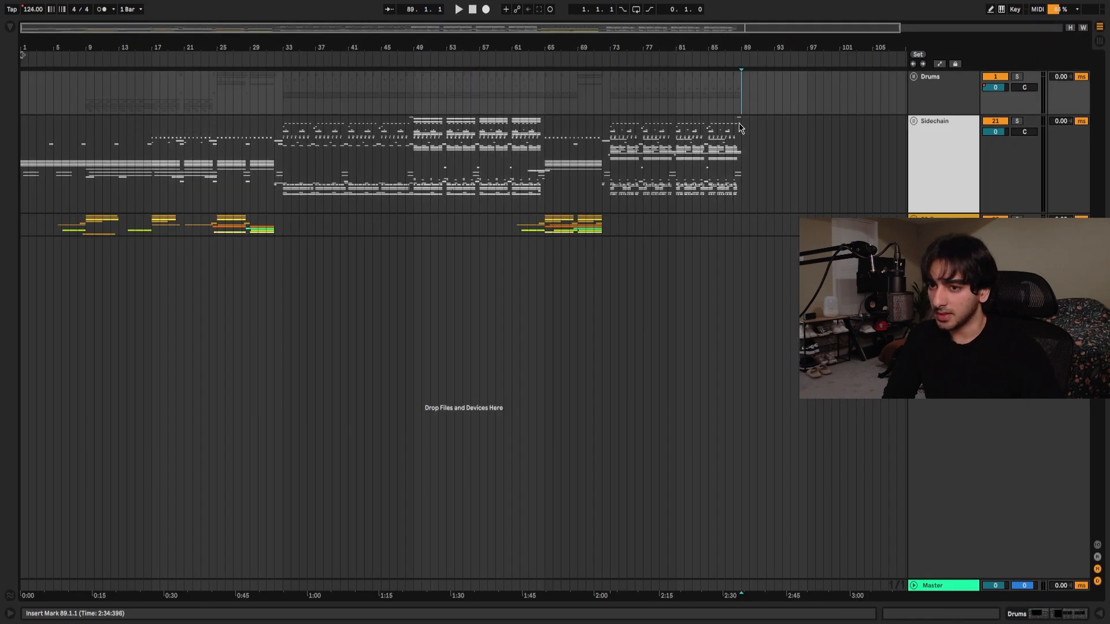
{"action": "left_click", "coordinate": [737, 131]}
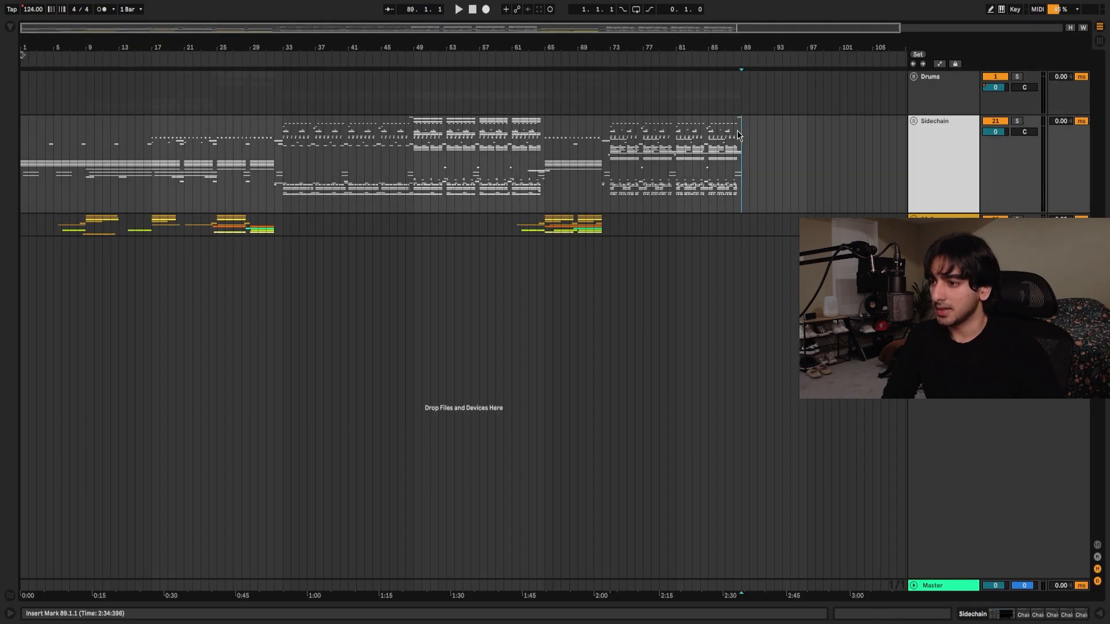